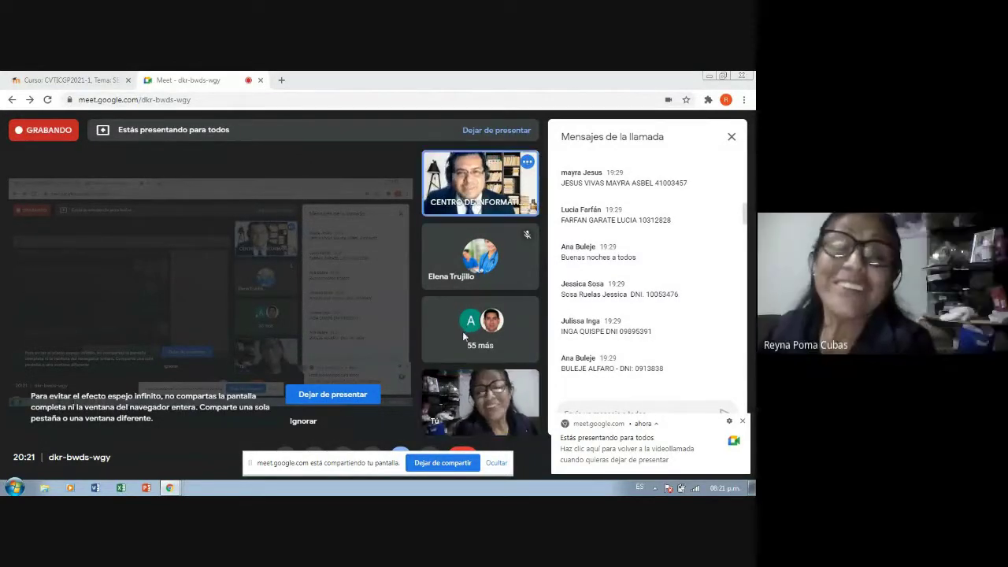
# Stop presenting your screen in the Google Meet call using 'Dejar de compartir'
pyautogui.click(442, 463)
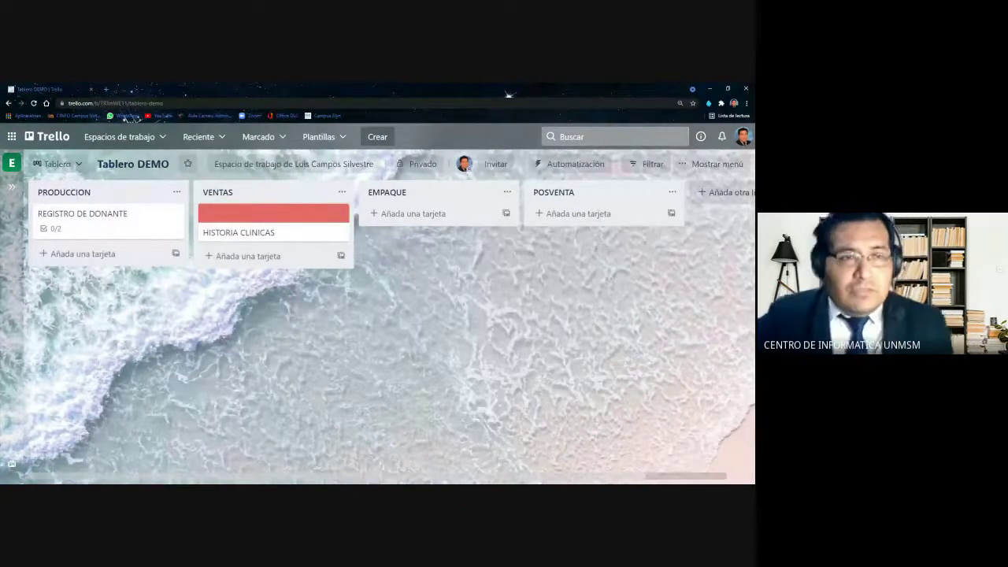
# Archive the REGISTRO DE DONANTE card
pyautogui.moveTo(115, 226); pyautogui.dragTo(118, 215)
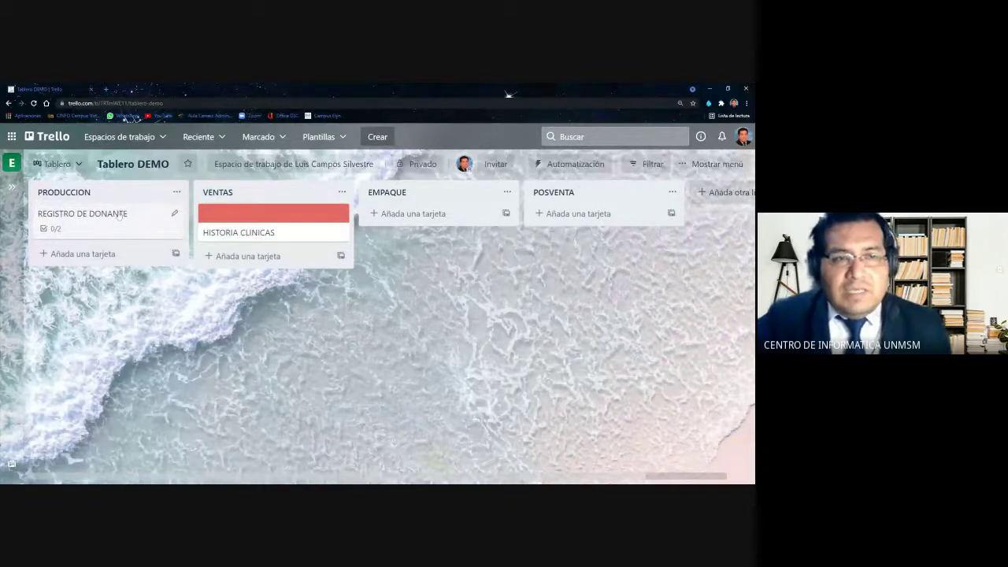
pyautogui.click(174, 214)
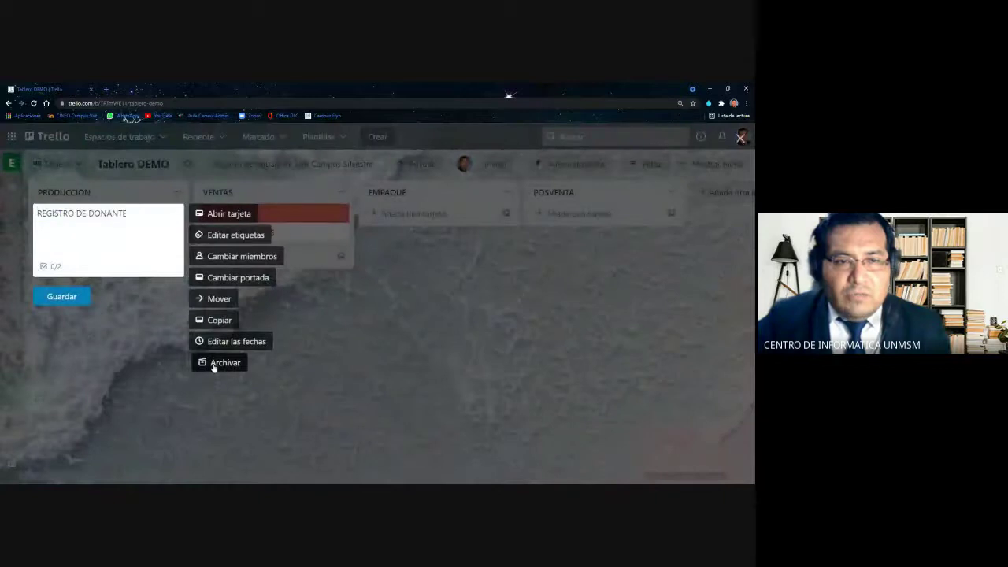
pyautogui.click(212, 363)
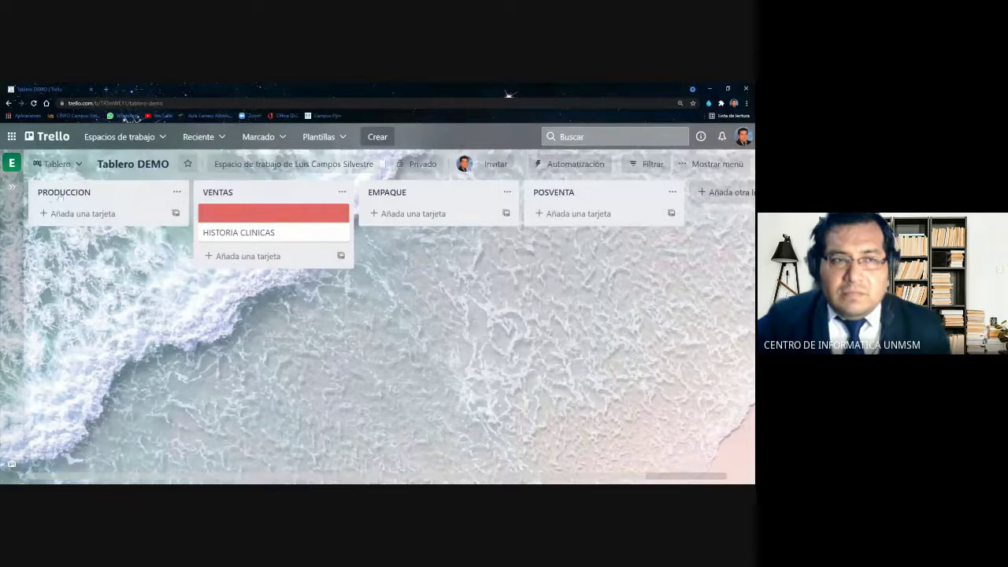
# Rename the PRODUCCION list to RECEPCION
pyautogui.click(79, 195)
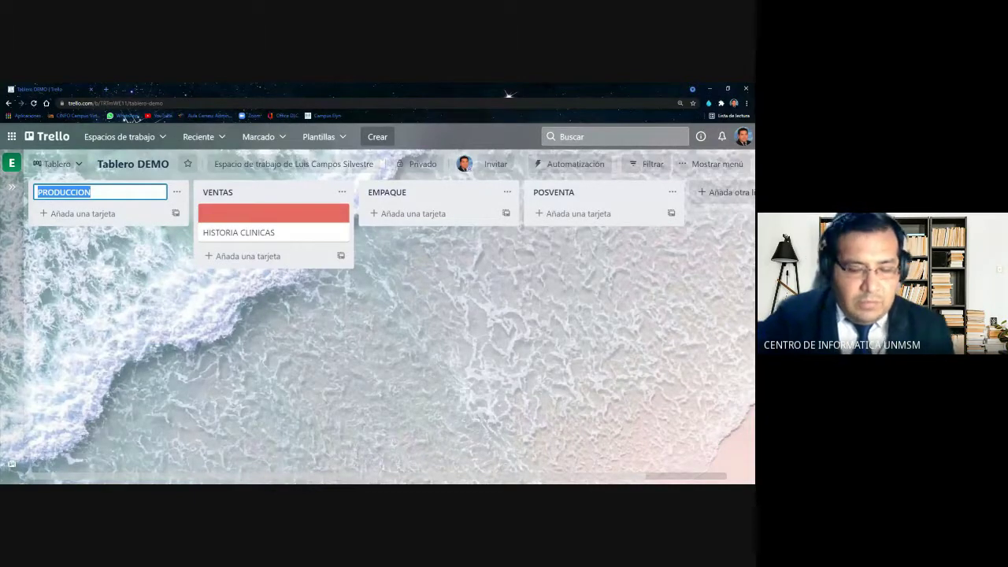
pyautogui.write('REC')
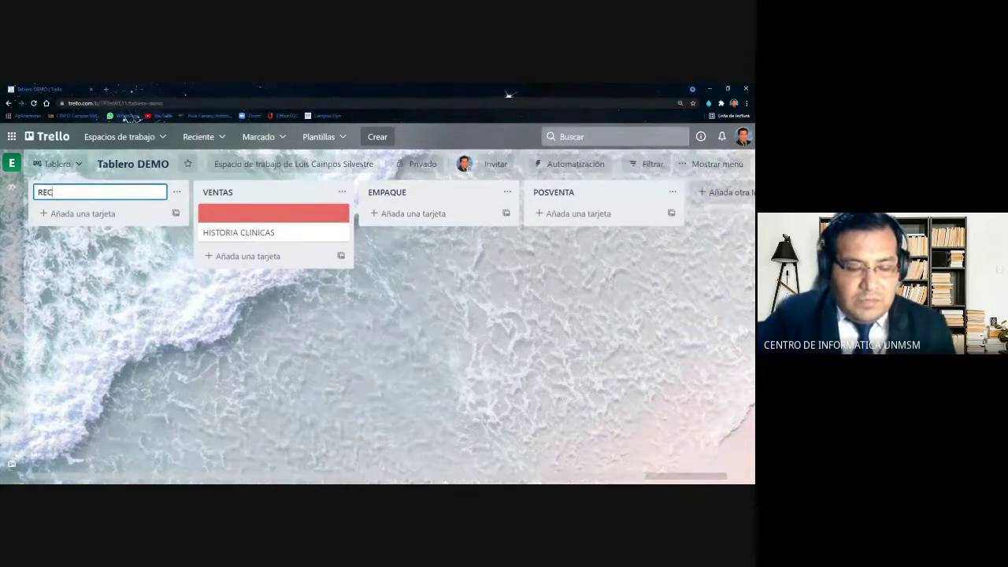
pyautogui.write('EPCION')
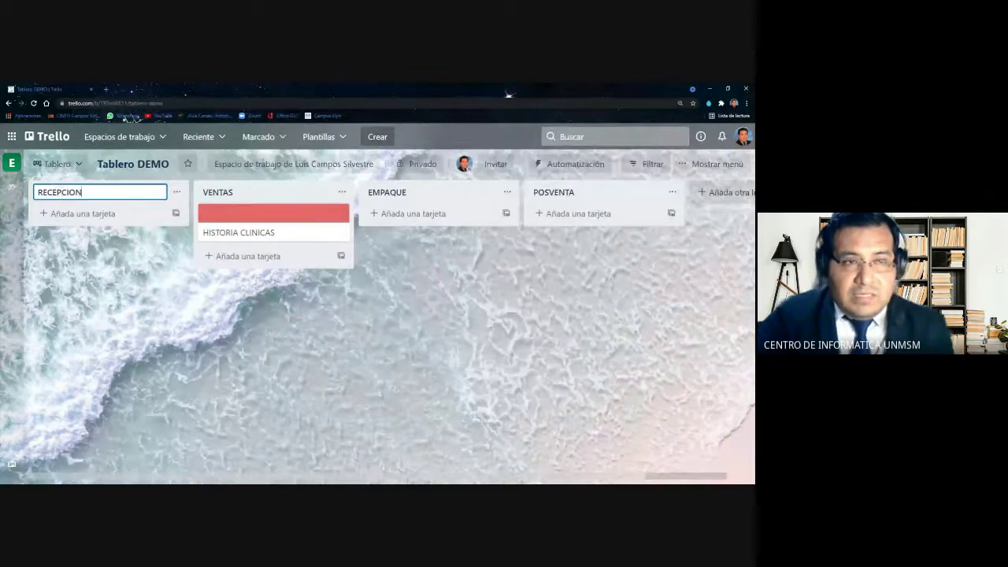
pyautogui.press('Return')
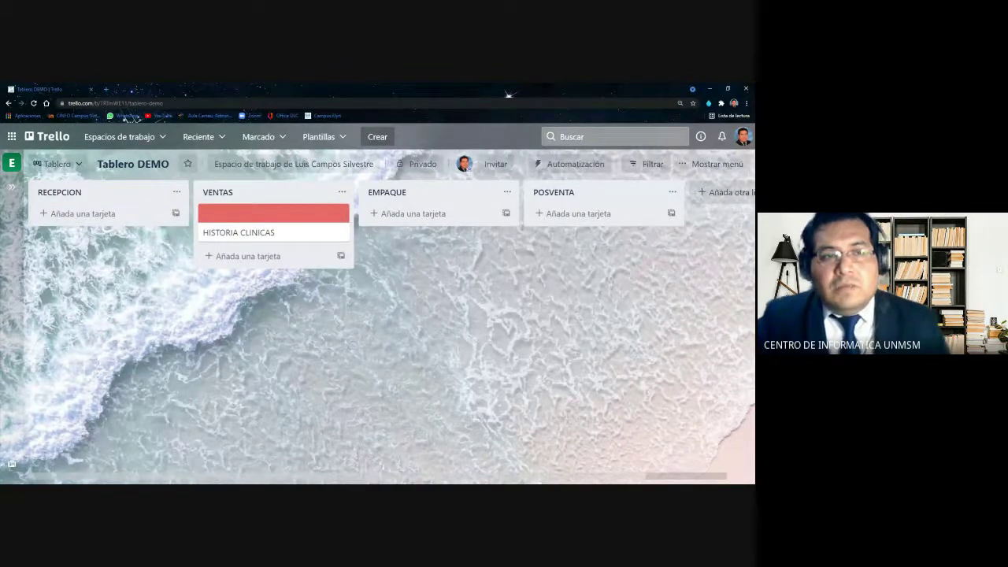
# Add a 'DONANTE - FASE 1' card to RECEPCION, fixing the mistyped title, and close the empty form
pyautogui.click(80, 219)
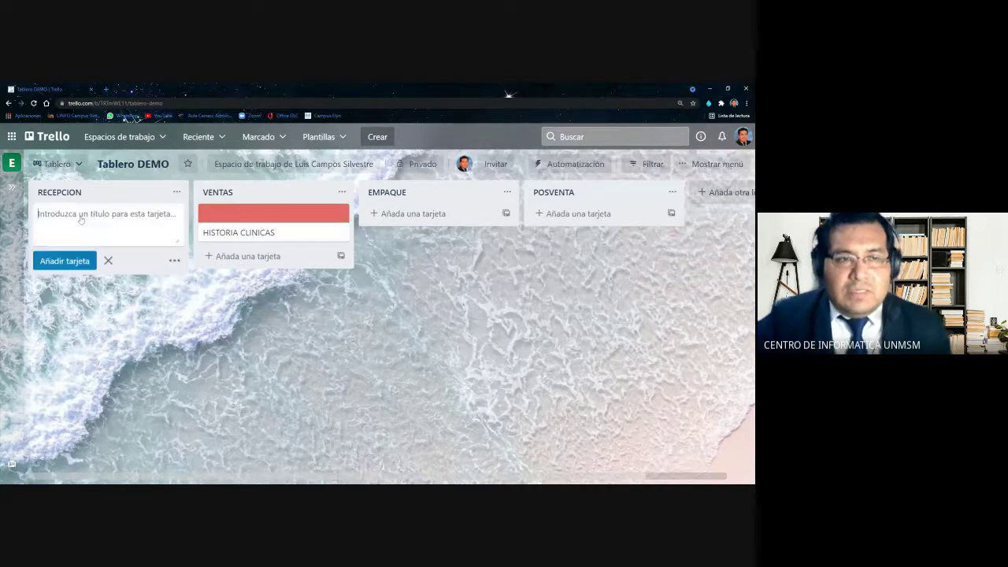
pyautogui.write('REGIST')
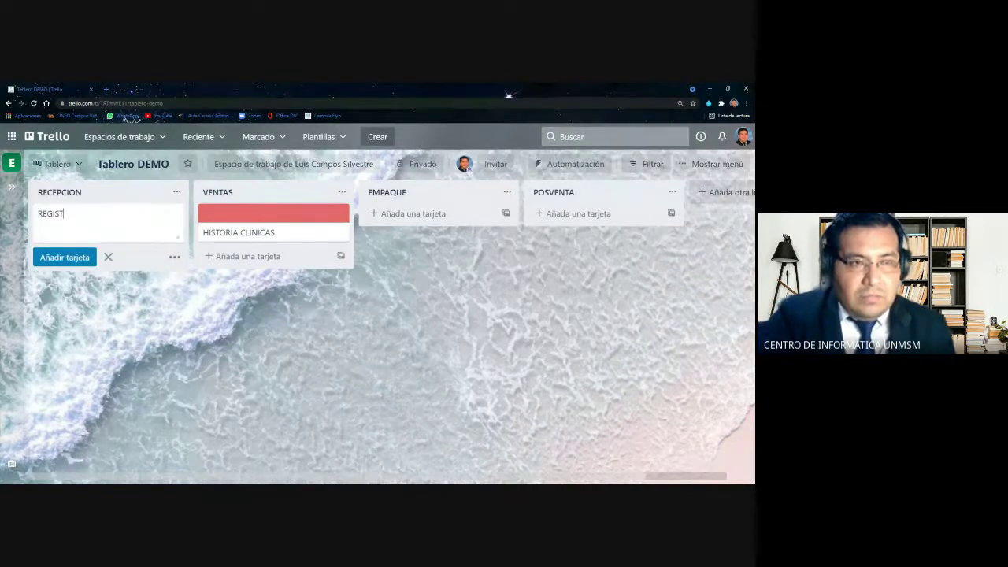
pyautogui.write('RO')
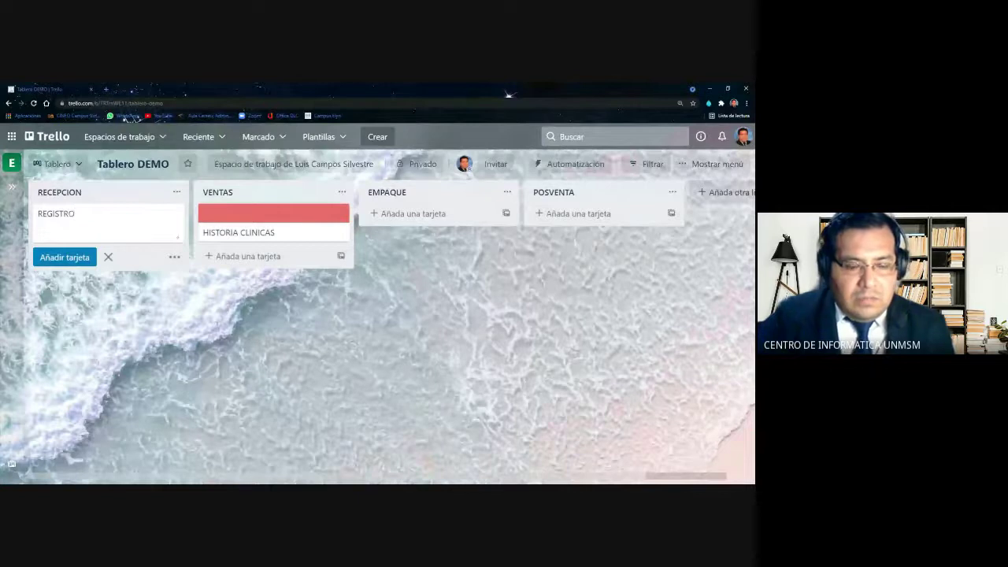
pyautogui.press('BackSpace')
pyautogui.press('BackSpace')
pyautogui.press('BackSpace')
pyautogui.press('BackSpace')
pyautogui.press('BackSpace')
pyautogui.press('BackSpace')
pyautogui.press('BackSpace')
pyautogui.press('BackSpace')
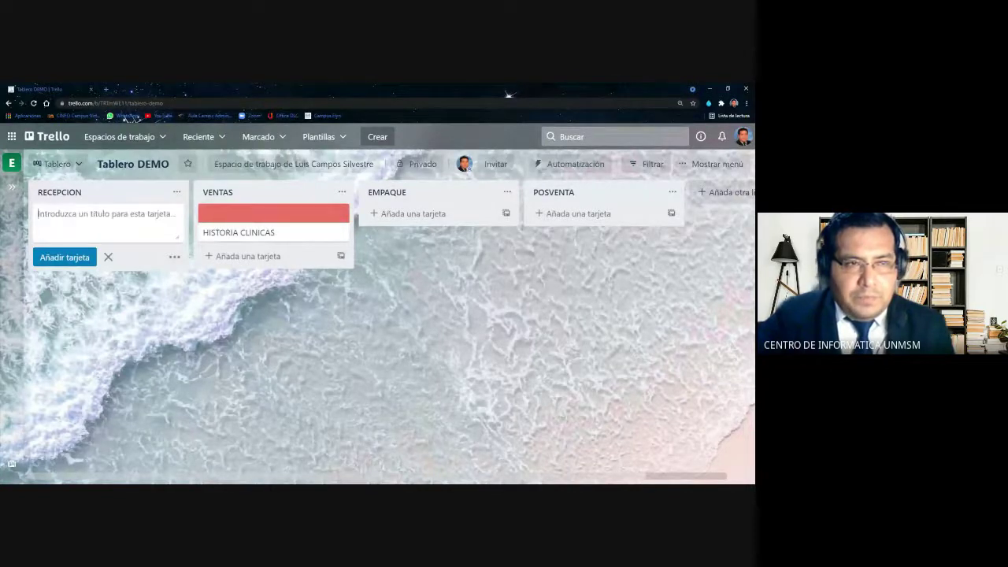
pyautogui.write('DONA')
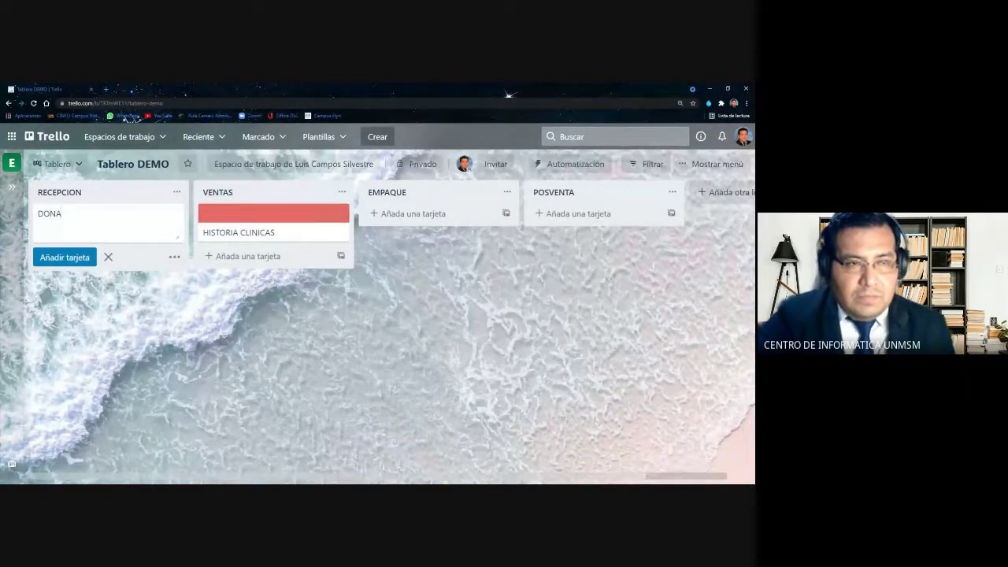
pyautogui.write('NTE - ')
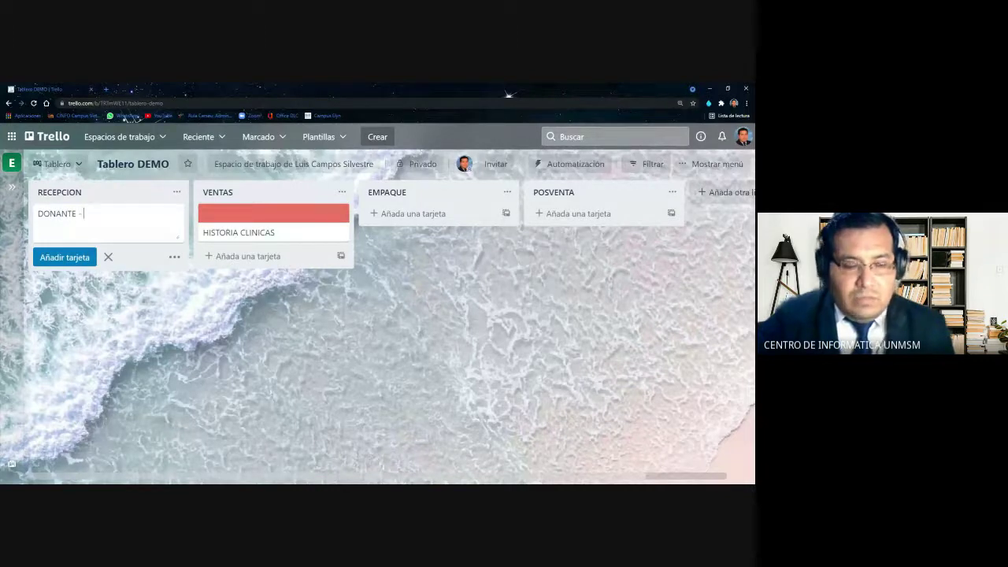
pyautogui.write('FASE 1')
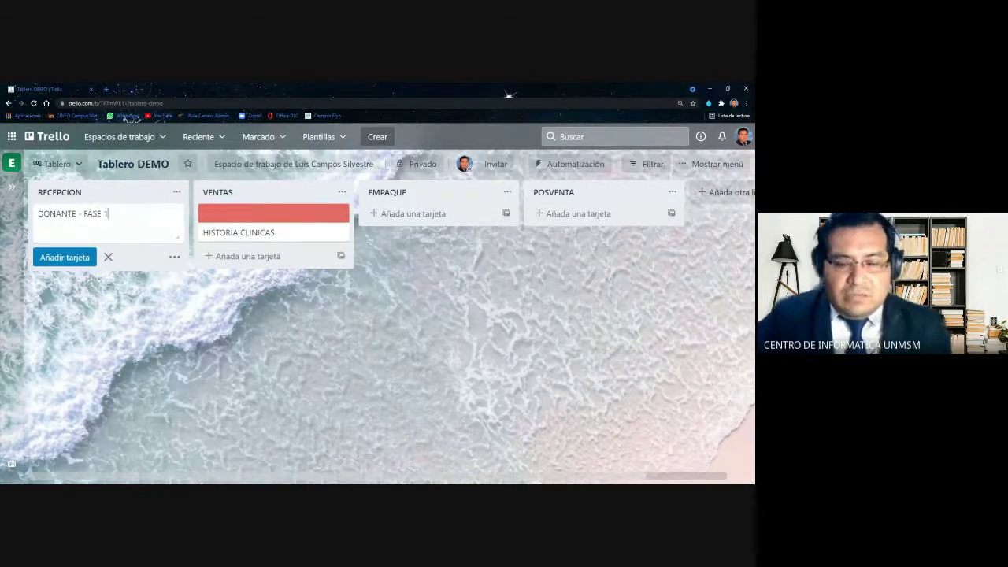
pyautogui.press('Return')
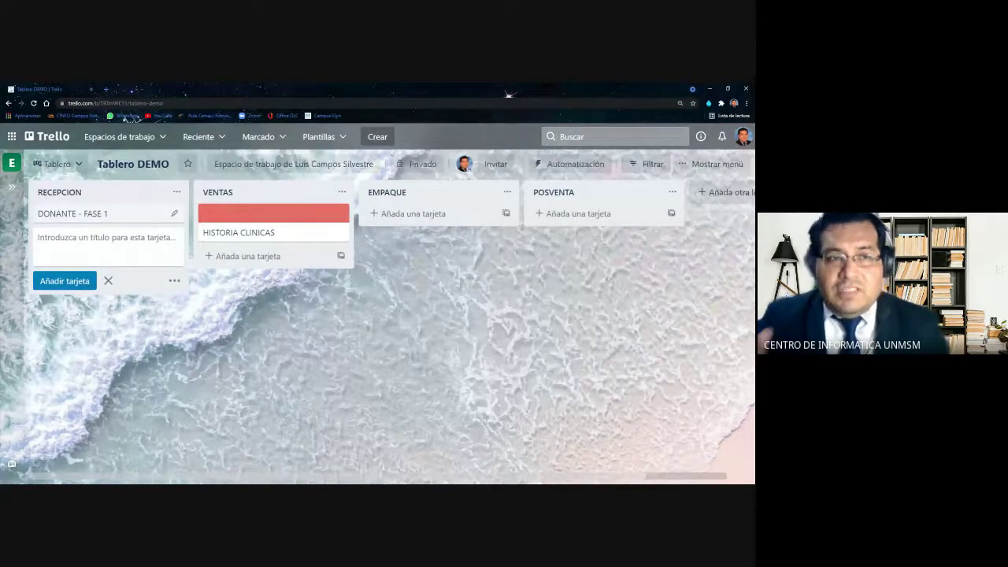
pyautogui.click(170, 377)
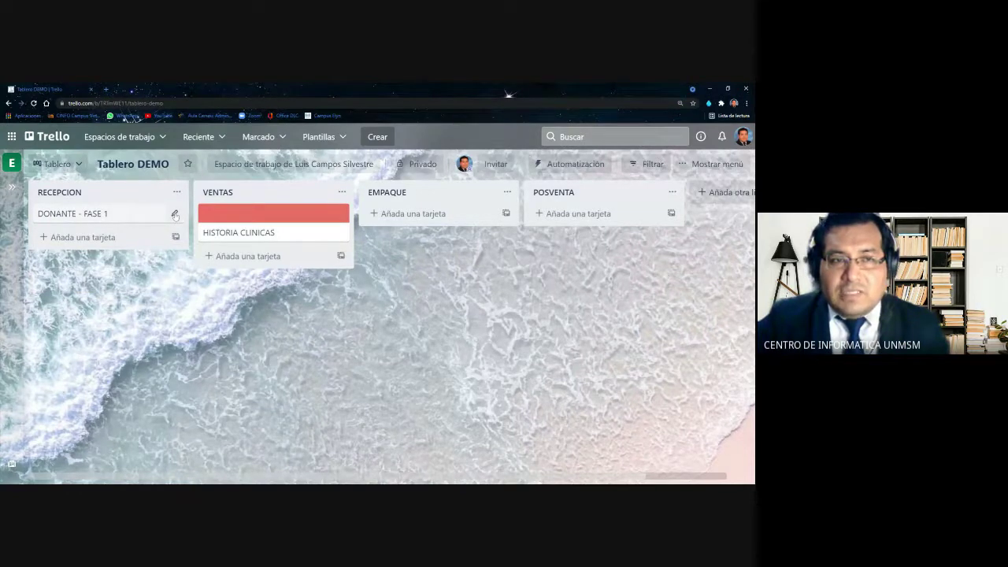
pyautogui.click(175, 215)
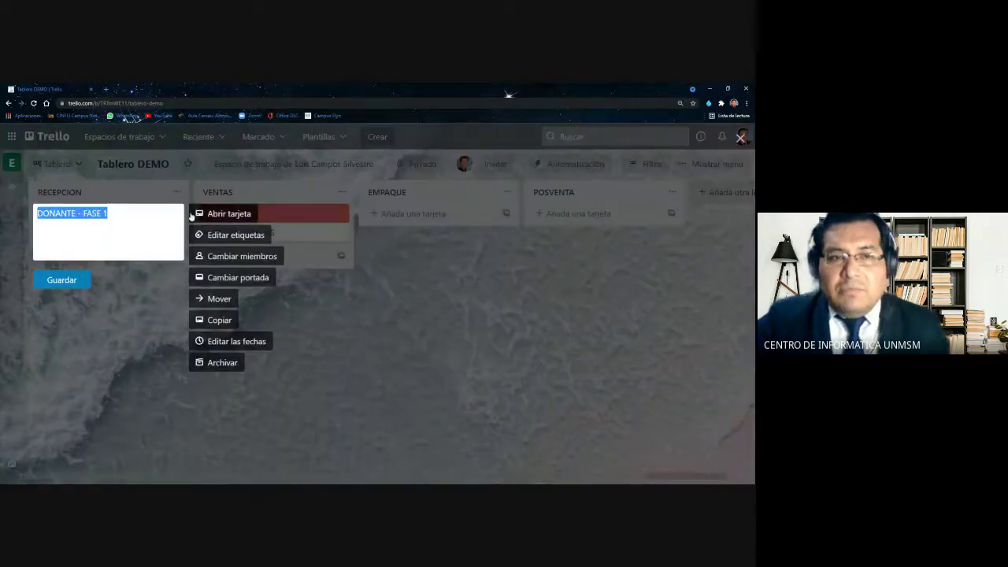
# Open the DONANTE - FASE 1 card's detail window and readjust the browser zoom
pyautogui.click(234, 214)
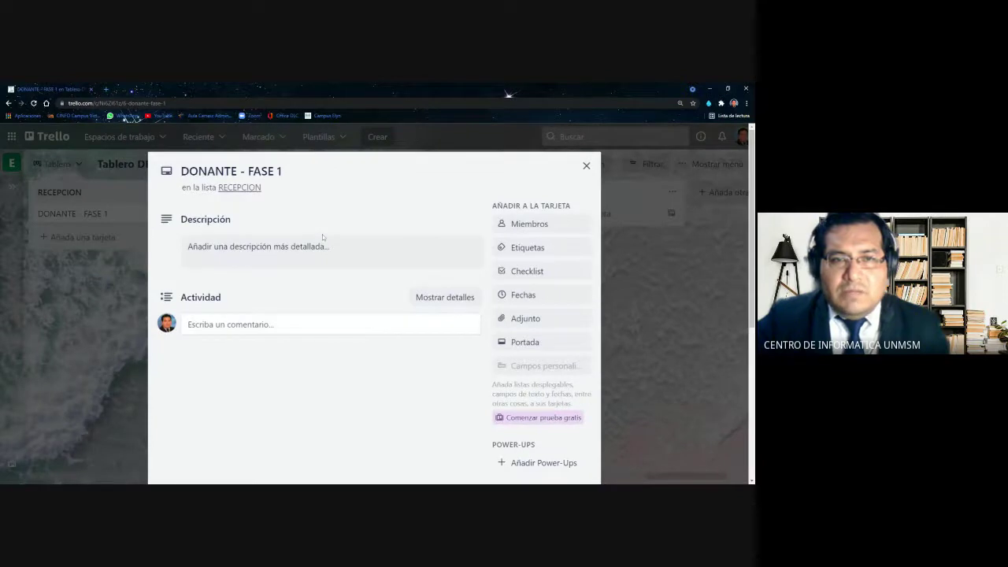
pyautogui.hotkey('ctrl', '-')
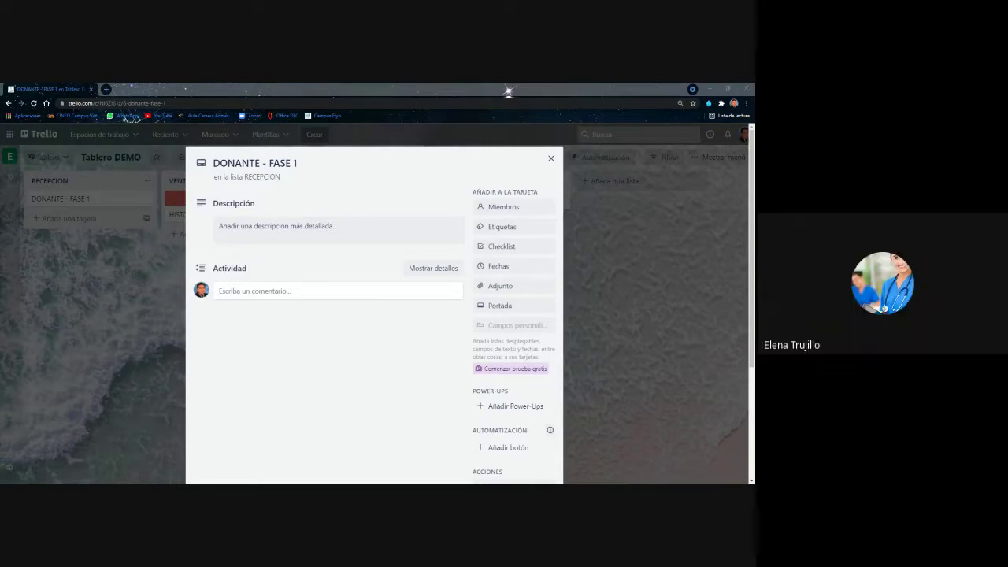
pyautogui.hotkey('ctrl', '+')
pyautogui.hotkey('ctrl', '+')
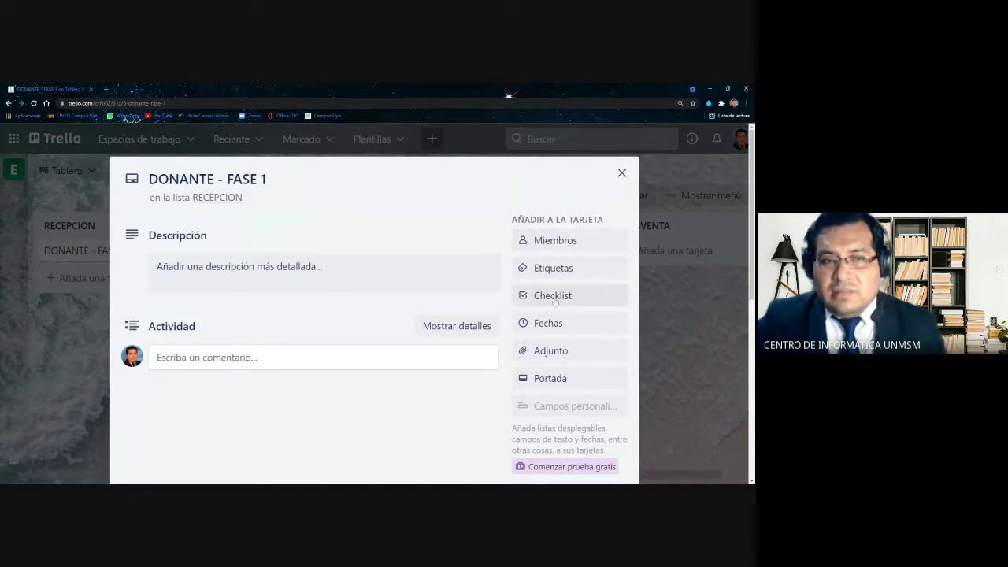
pyautogui.scroll(-1, 551, 300)
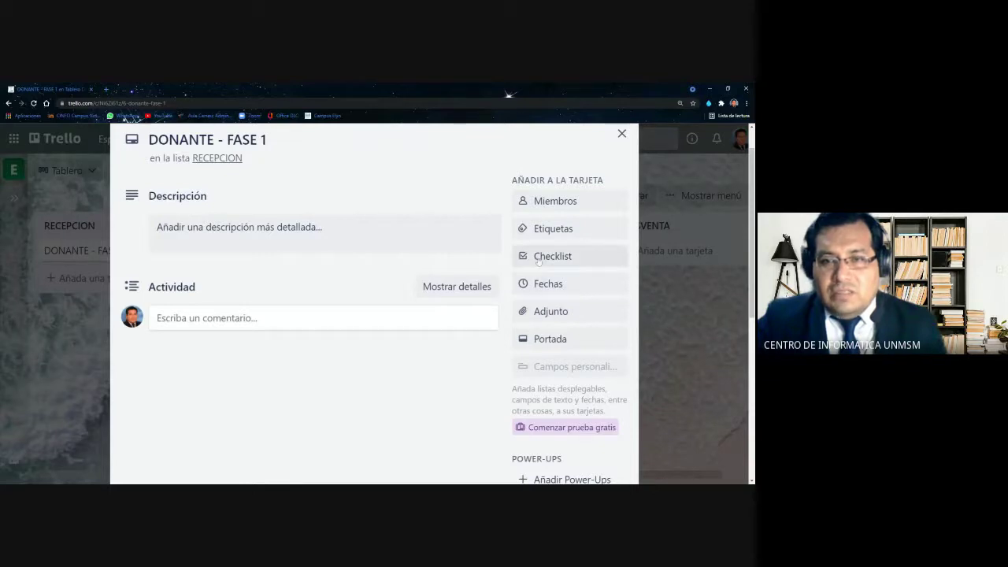
# Add a checklist named PREVIO to the DONANTE - FASE 1 card
pyautogui.click(537, 260)
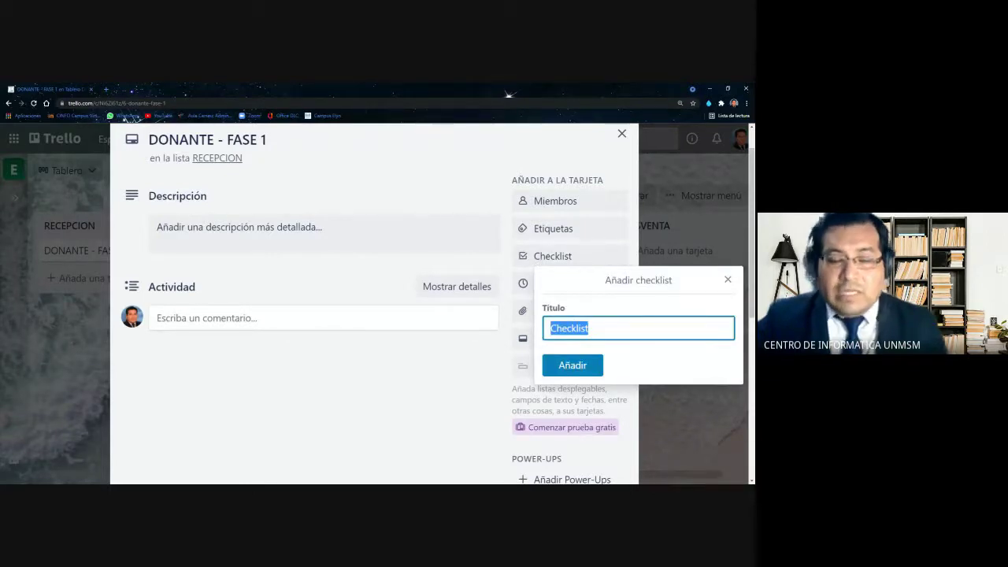
pyautogui.write('PREVIO')
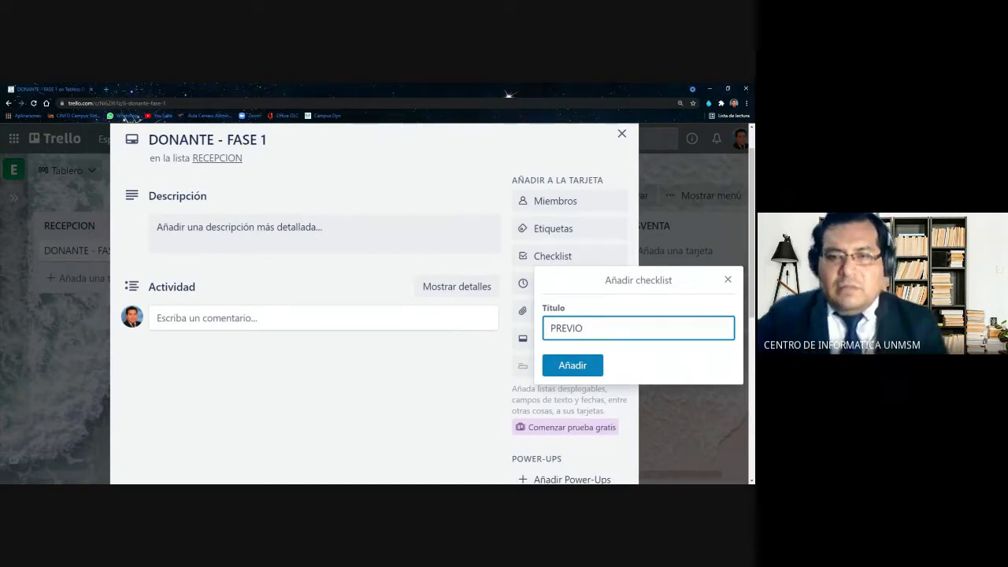
pyautogui.click(572, 365)
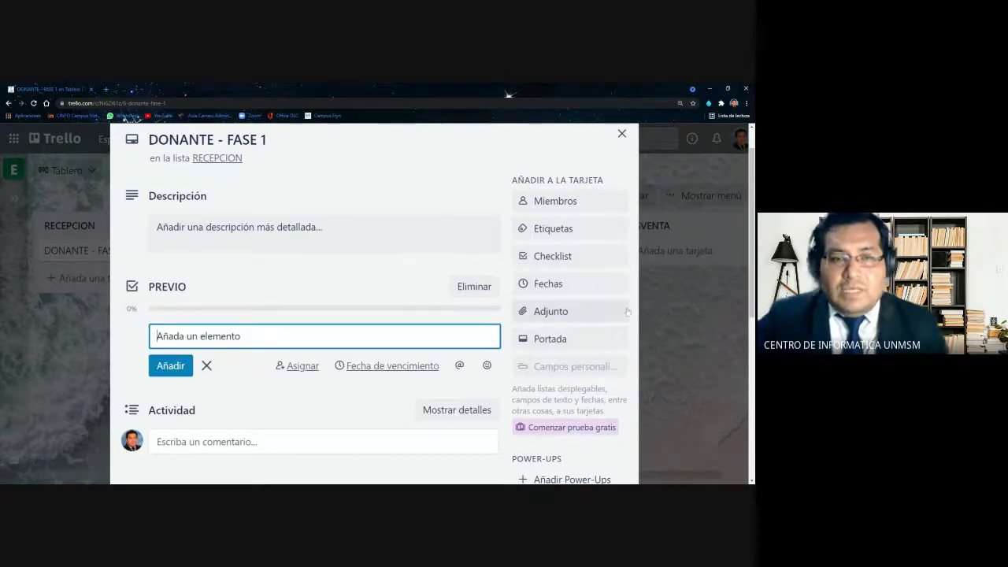
pyautogui.scroll(-1, 623, 314)
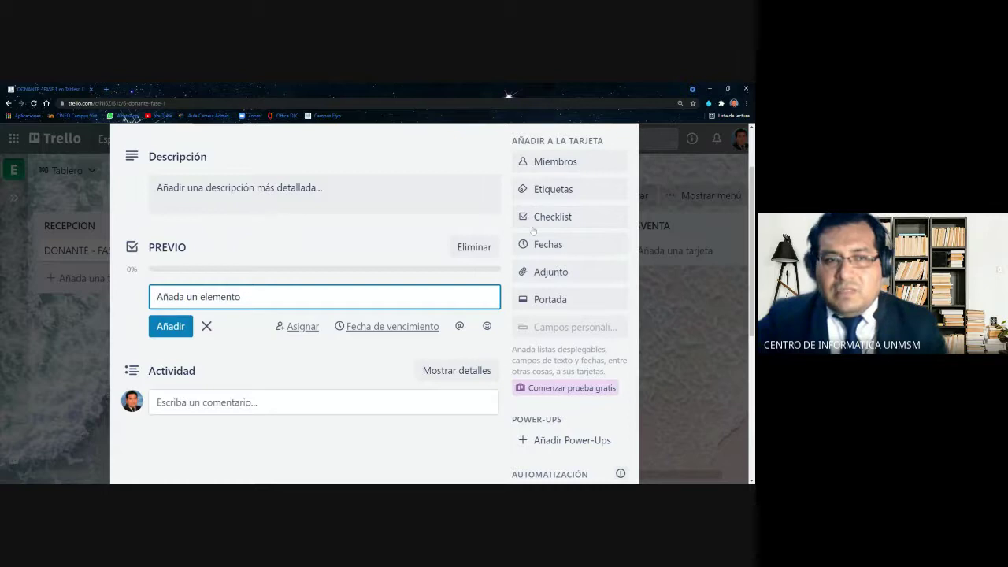
pyautogui.scroll(1, 234, 299)
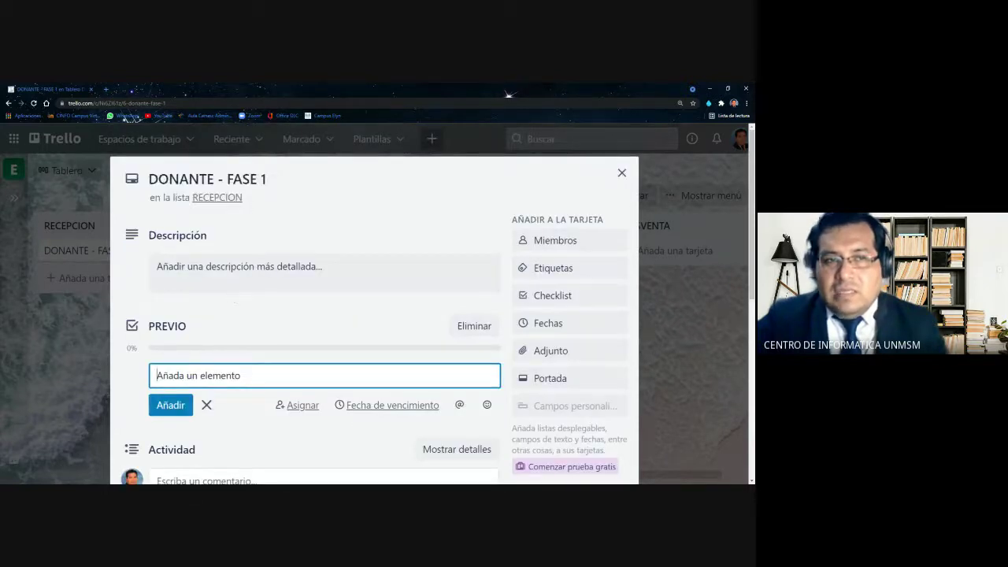
pyautogui.scroll(-2, 230, 303)
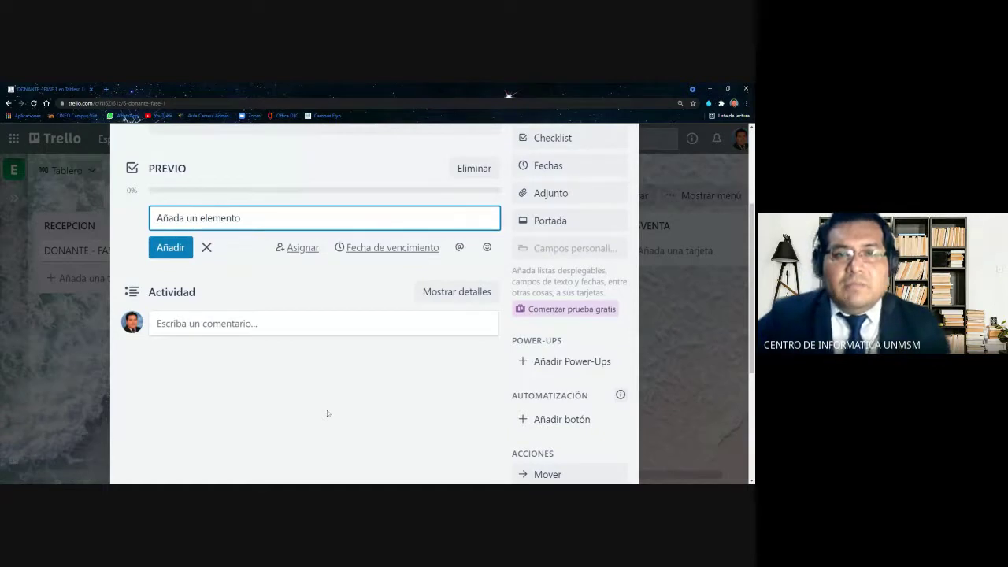
pyautogui.scroll(1, 327, 413)
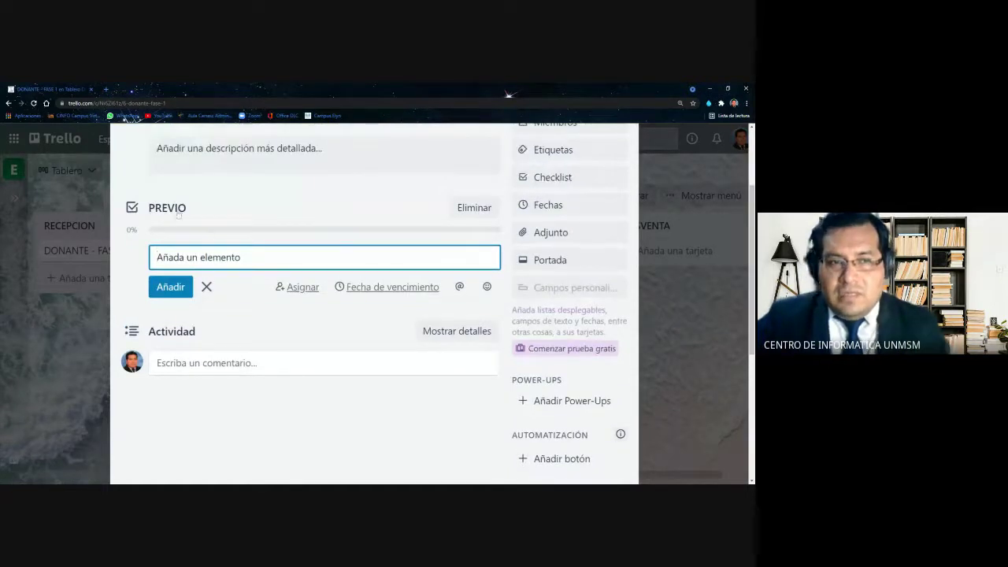
pyautogui.scroll(1, 181, 236)
pyautogui.scroll(2, 187, 364)
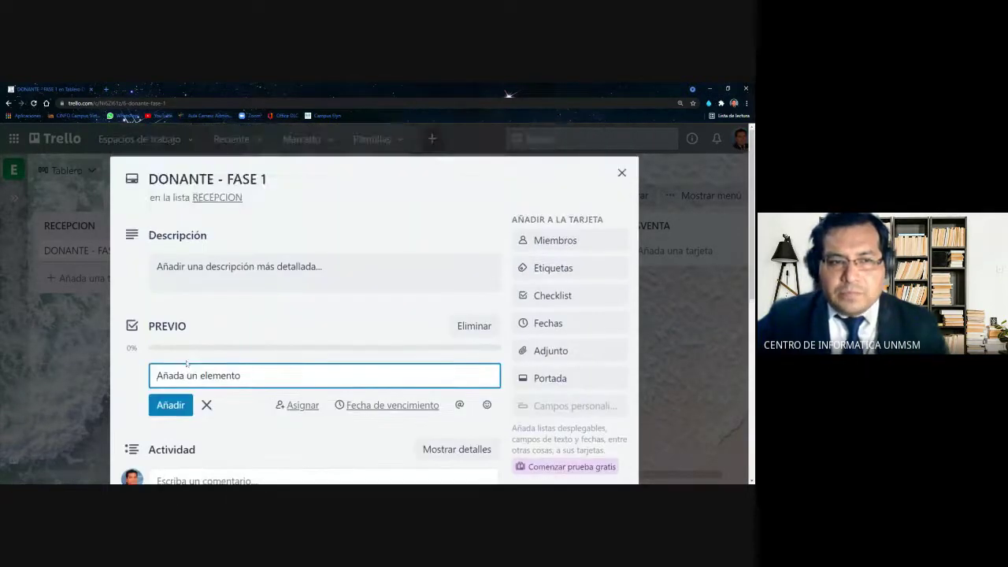
pyautogui.scroll(-2, 186, 364)
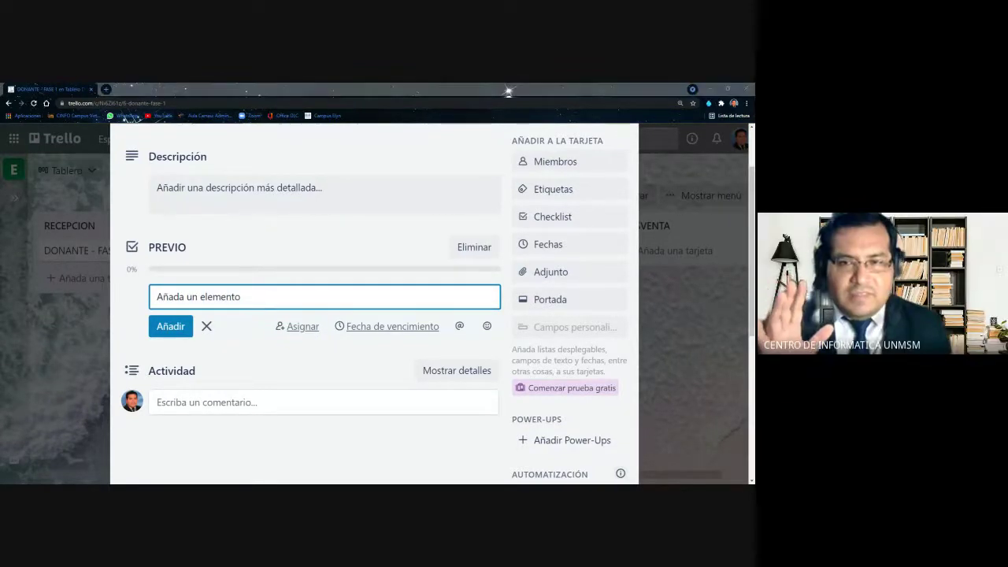
# Enter 'Solicitar Termómetro digital' as a new PREVIO checklist item
pyautogui.write('l')
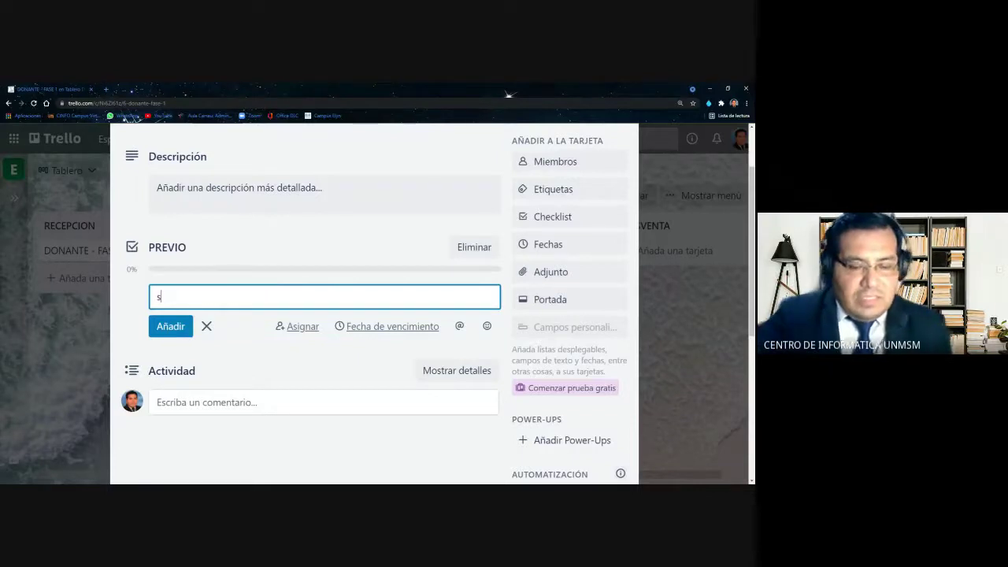
pyautogui.press('BackSpace')
pyautogui.write('Sol')
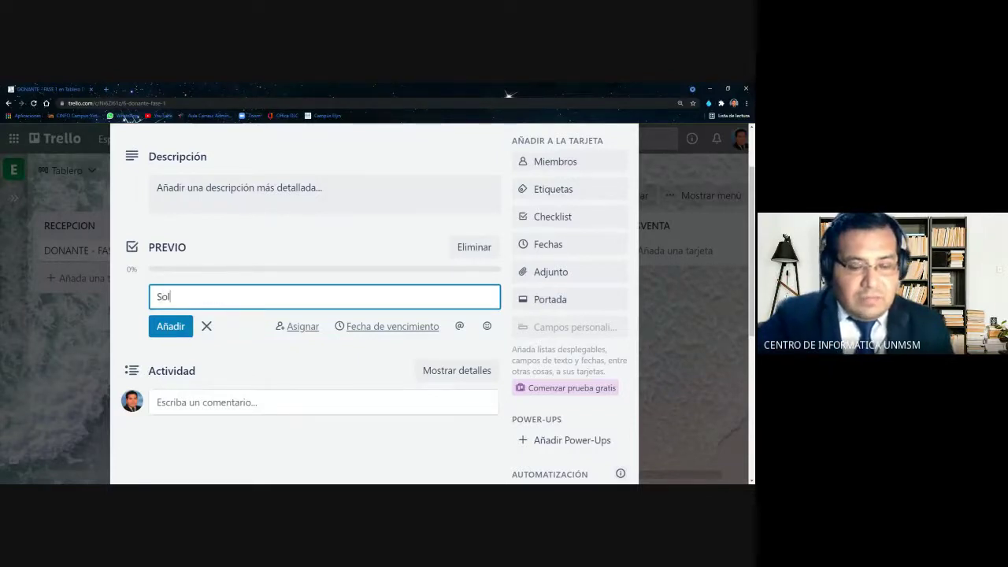
pyautogui.write('icitar T')
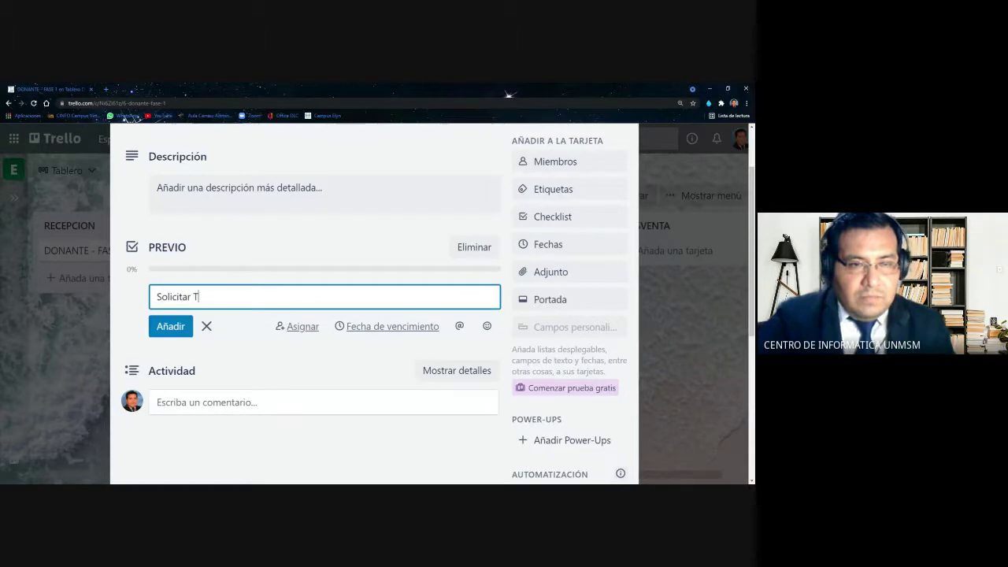
pyautogui.write('erm')
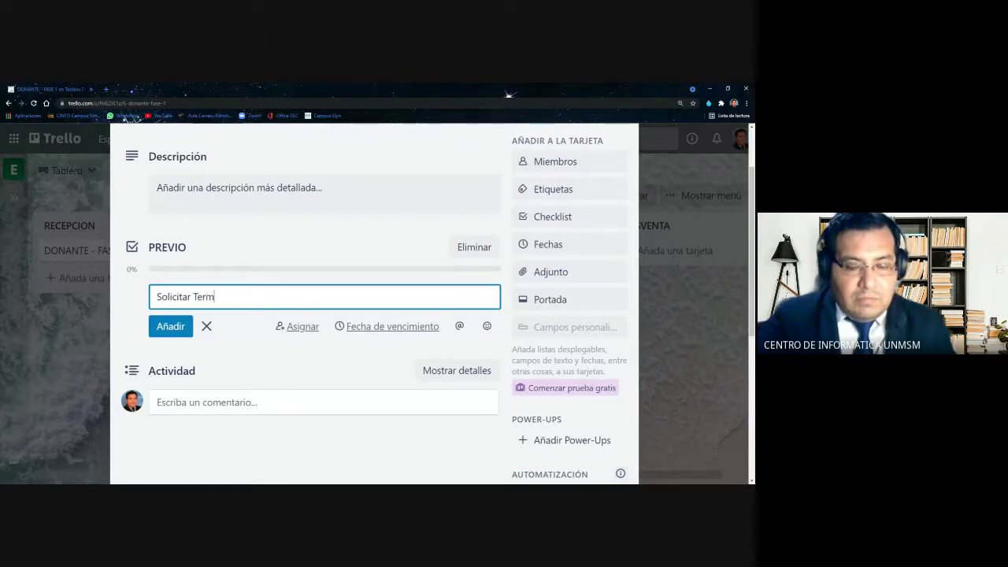
pyautogui.write('i')
pyautogui.press('BackSpace')
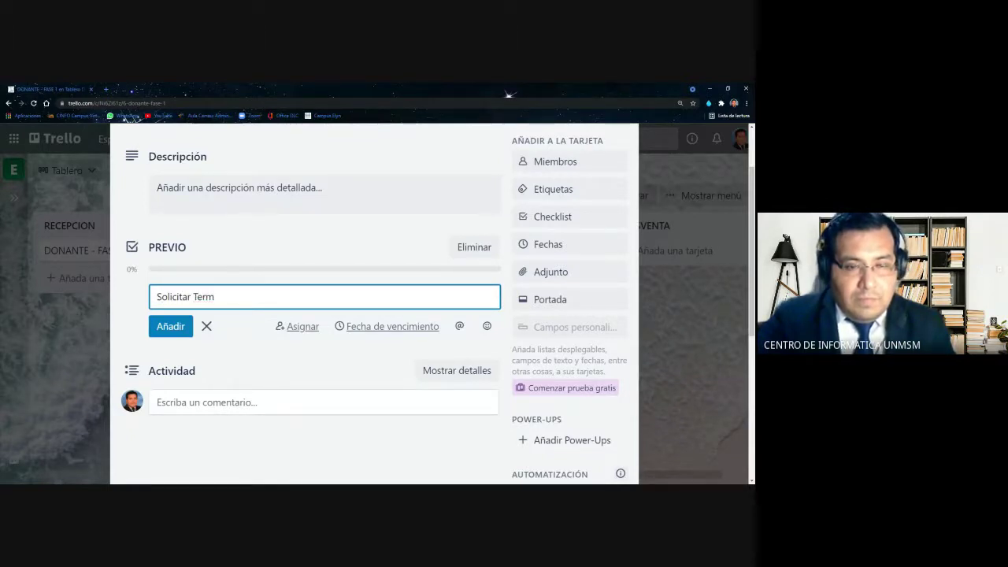
pyautogui.write('ómetro ')
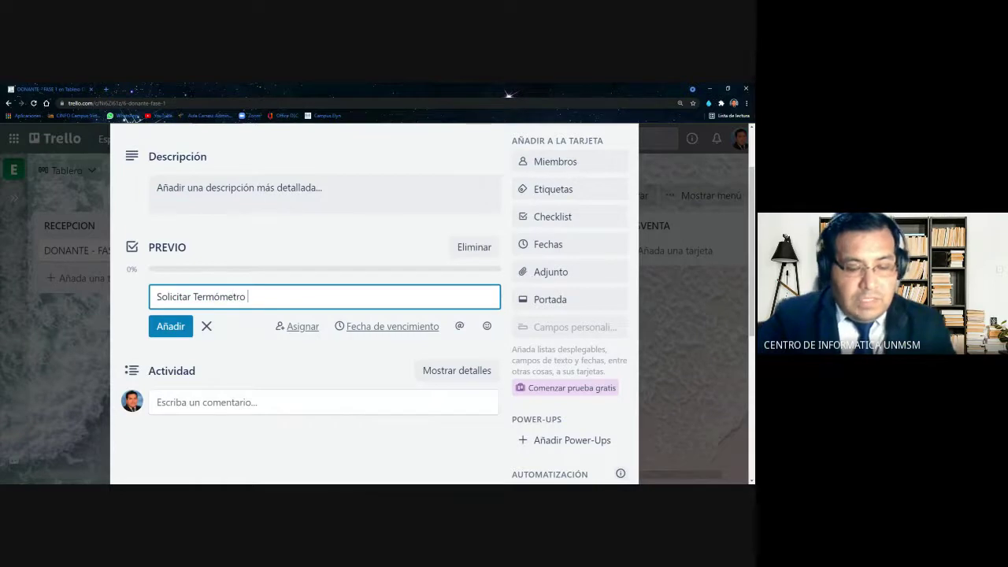
pyautogui.write('digital')
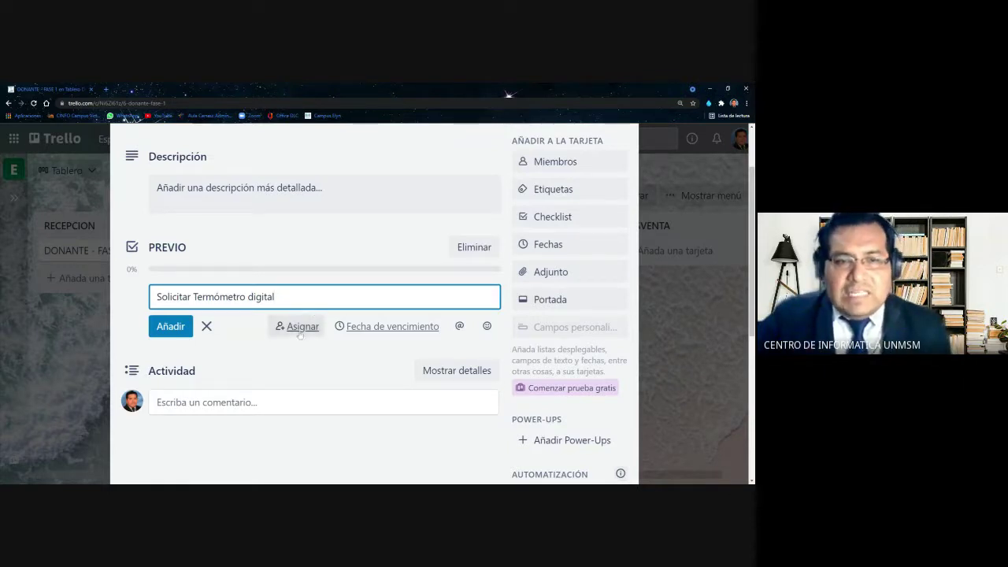
pyautogui.scroll(-1, 296, 326)
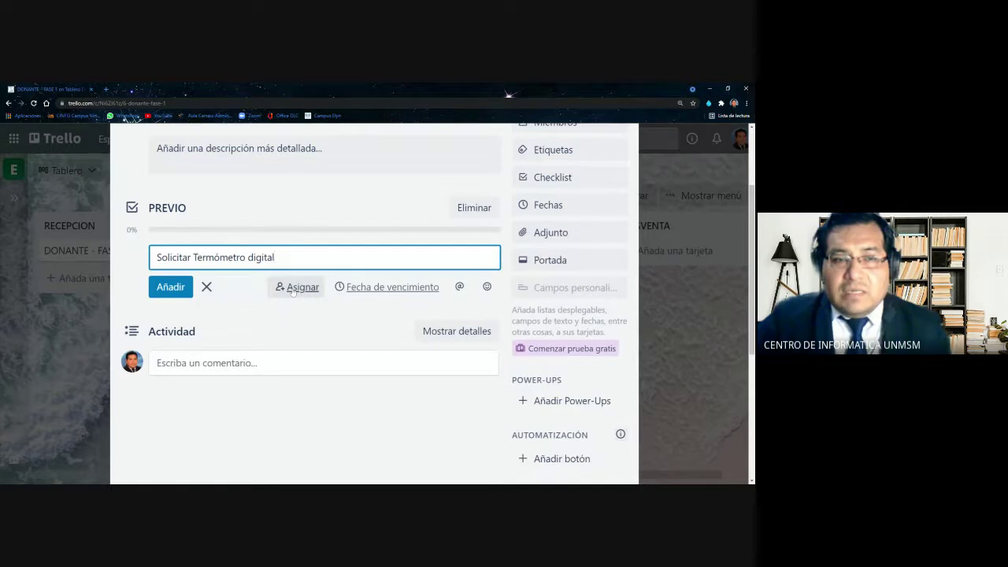
pyautogui.moveTo(275, 257); pyautogui.dragTo(154, 258)
pyautogui.click(303, 288)
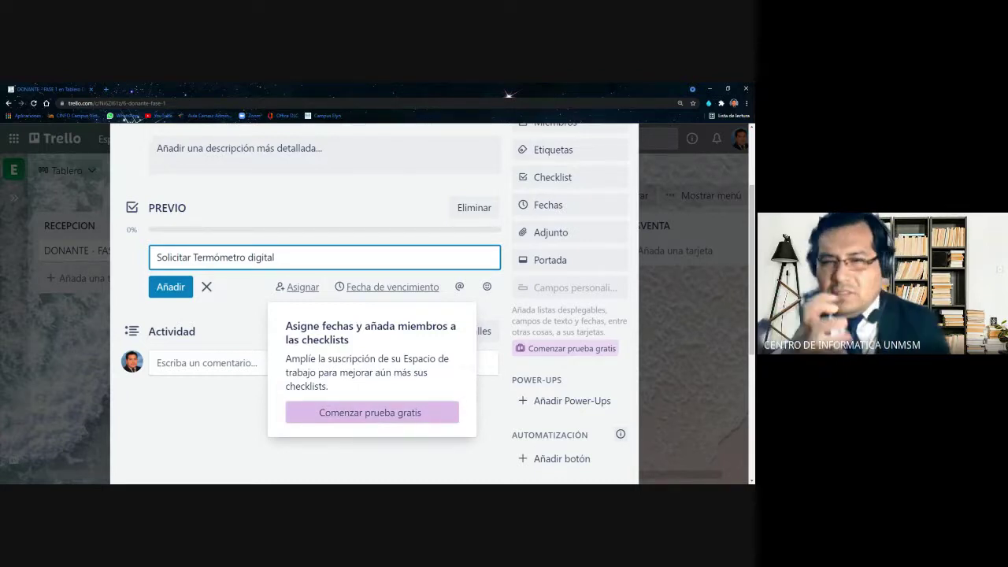
pyautogui.click(256, 311)
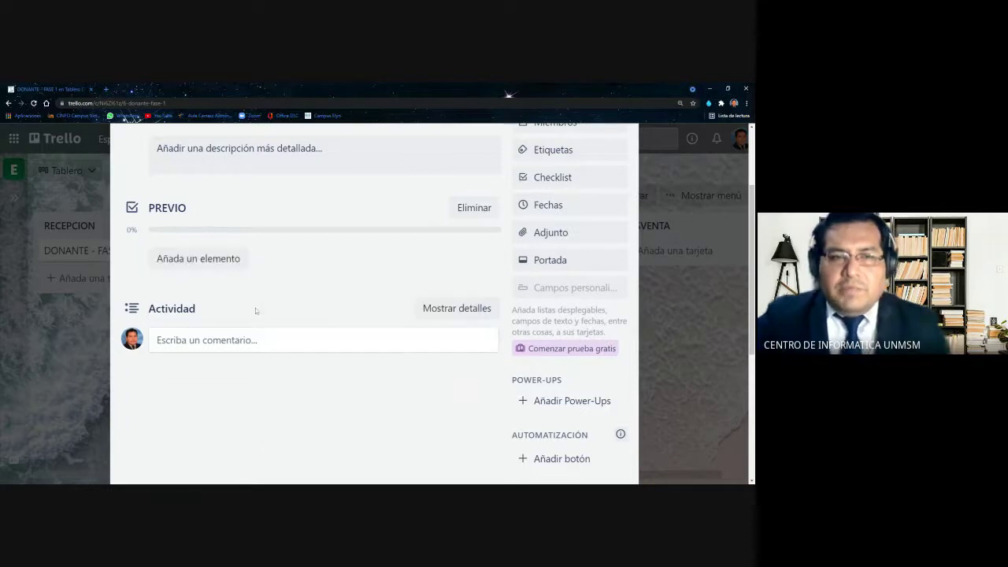
pyautogui.click(233, 262)
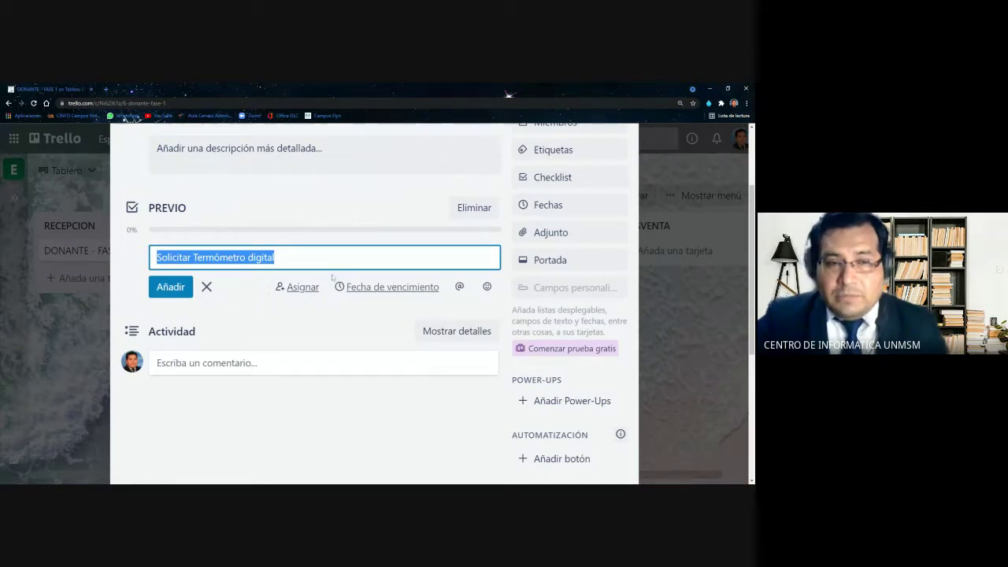
pyautogui.press('End')
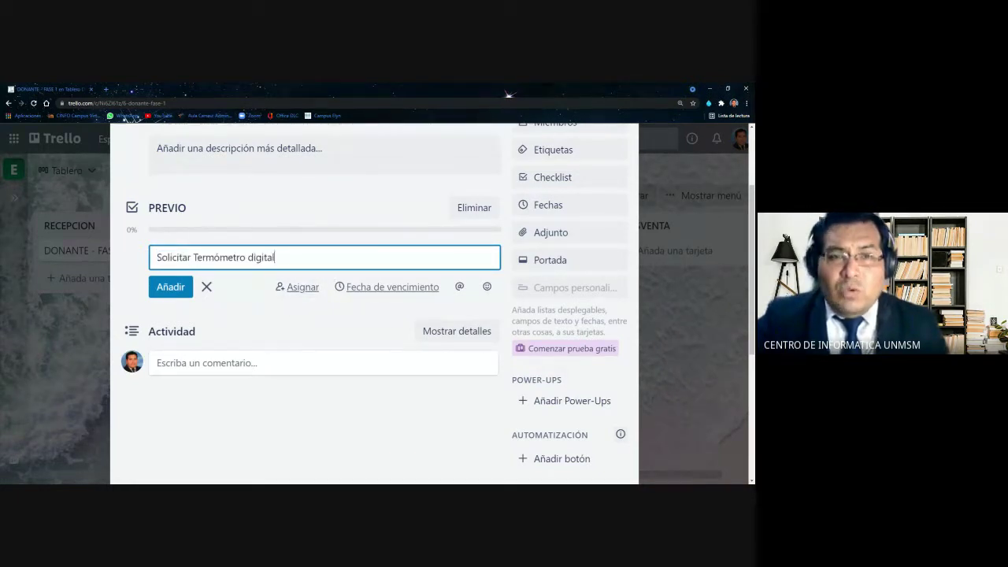
pyautogui.click(372, 288)
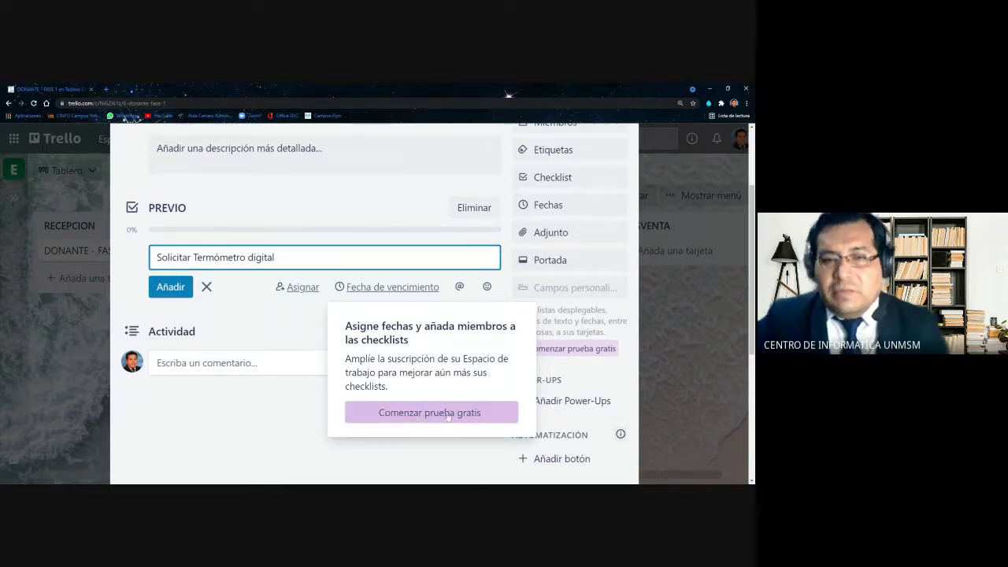
pyautogui.click(301, 323)
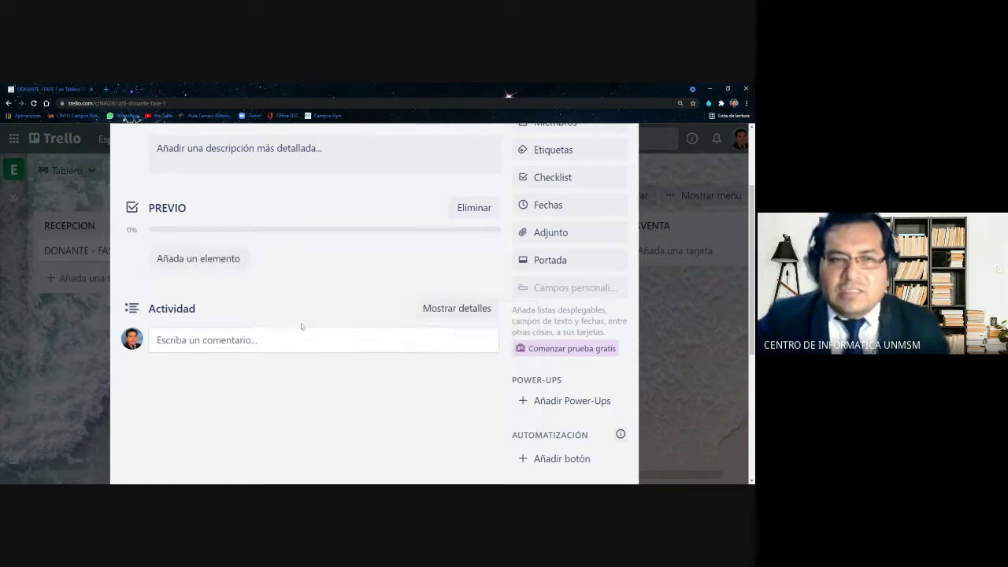
pyautogui.click(241, 268)
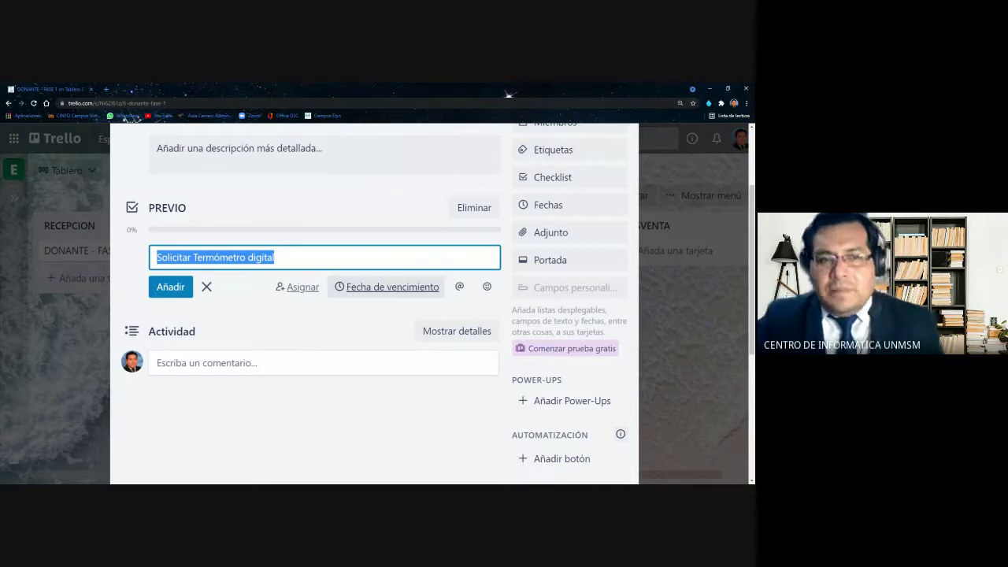
pyautogui.press('End')
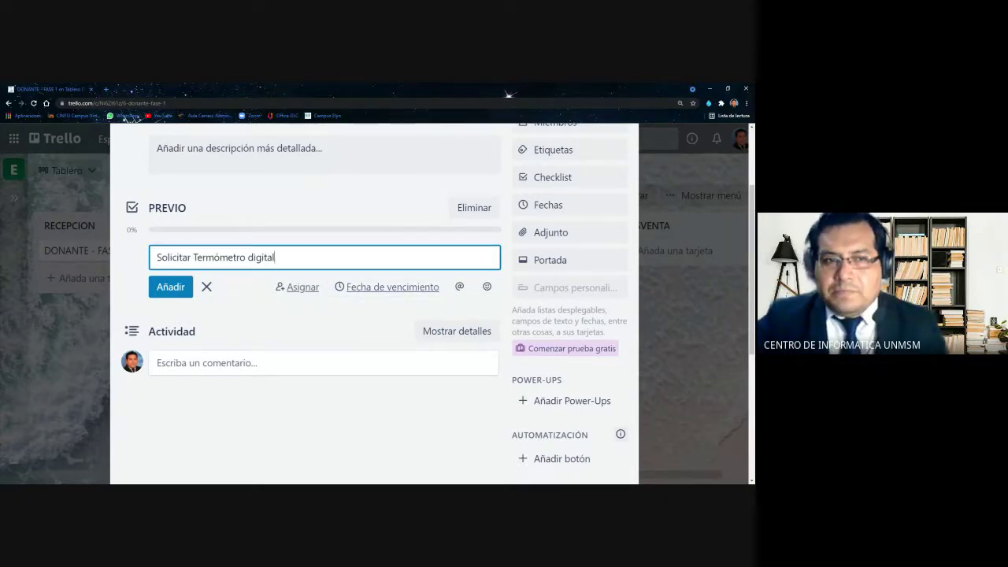
# Add 'Solicitar Termómetro digital' and 'Solicitar formularios de inscripción' to the PREVIO checklist
pyautogui.click(168, 286)
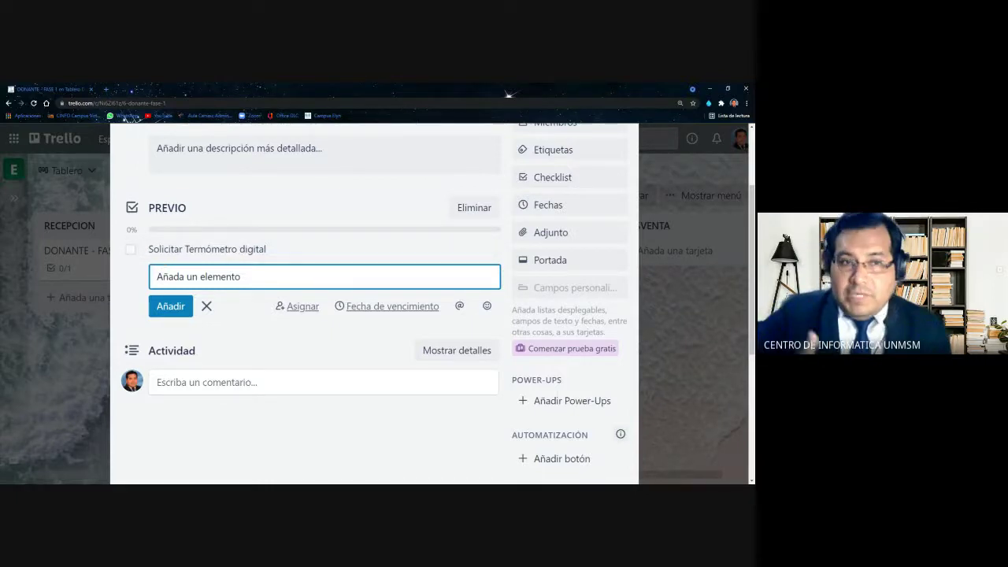
pyautogui.write('Soli')
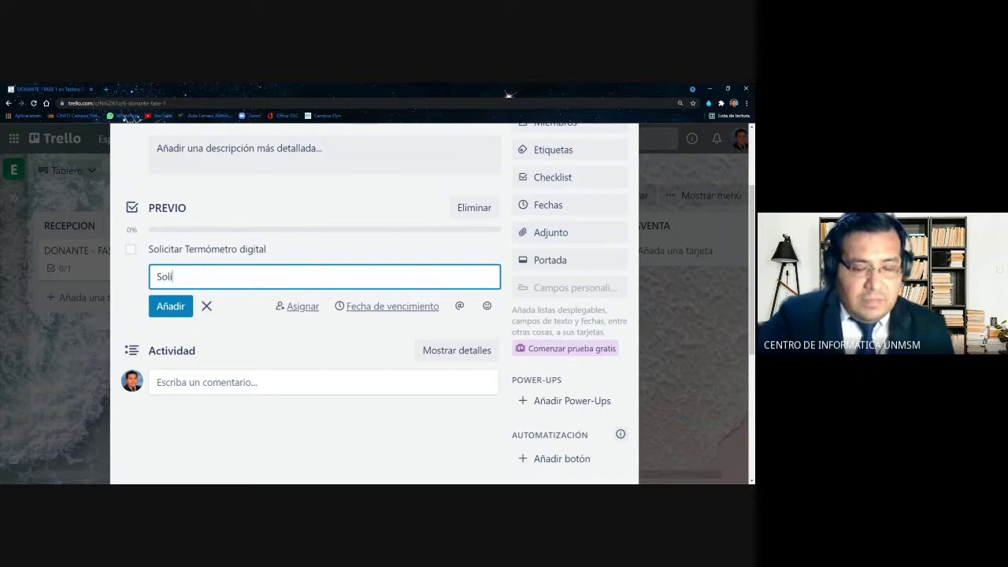
pyautogui.write('citar formu')
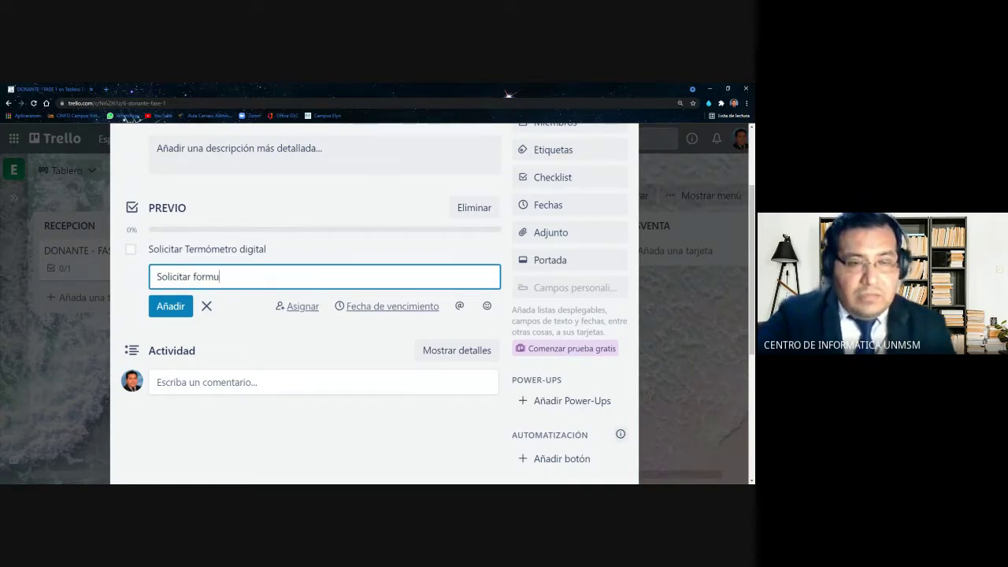
pyautogui.write('lario')
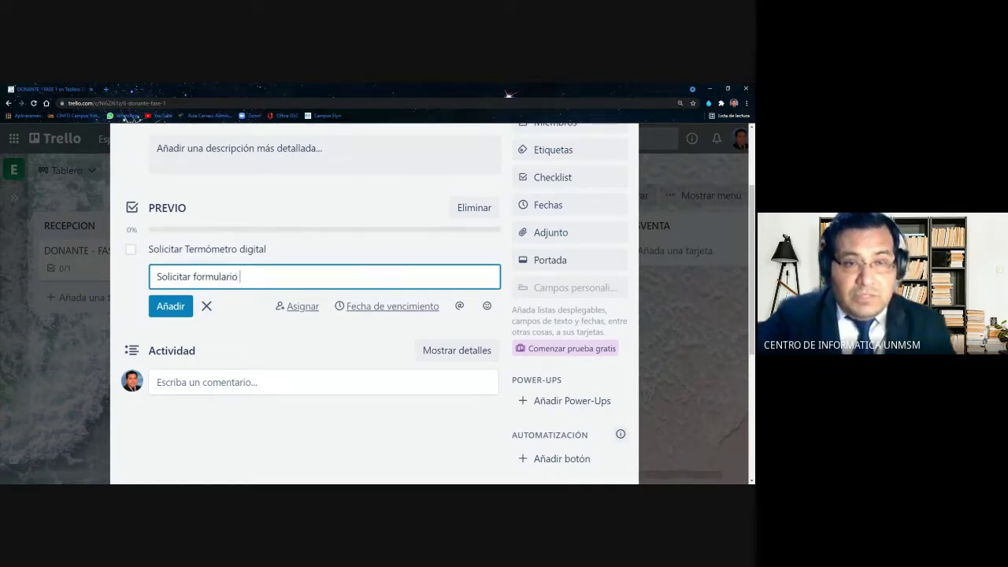
pyautogui.write('s d')
pyautogui.press('BackSpace')
pyautogui.press('BackSpace')
pyautogui.write('s de i')
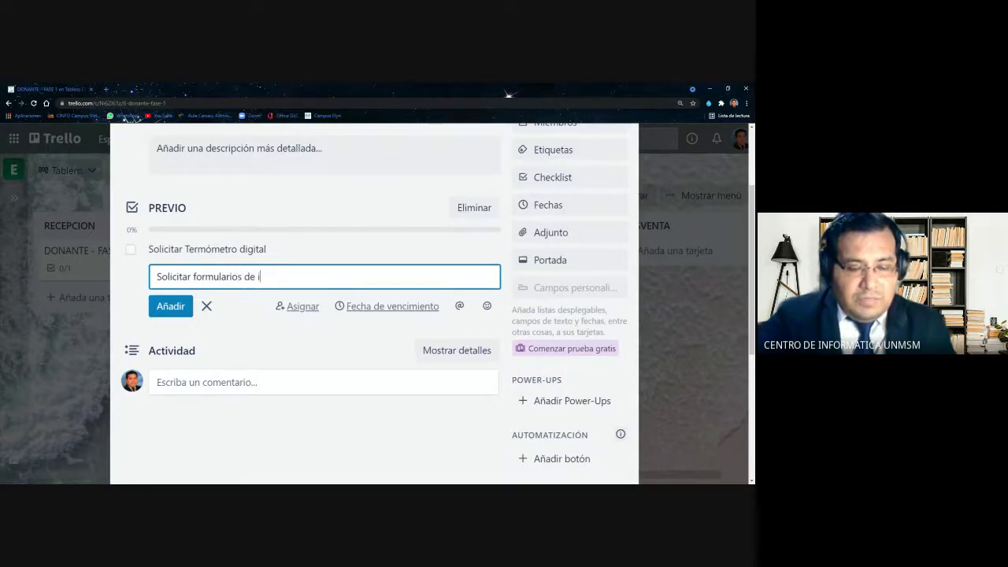
pyautogui.write('nscr')
pyautogui.write('ipcion')
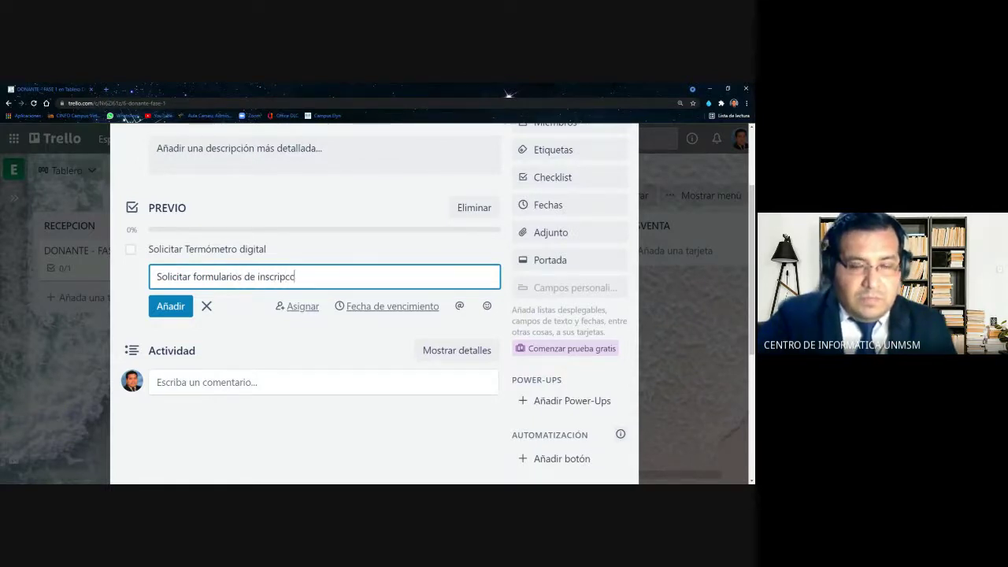
pyautogui.press('BackSpace')
pyautogui.press('BackSpace')
pyautogui.press('BackSpace')
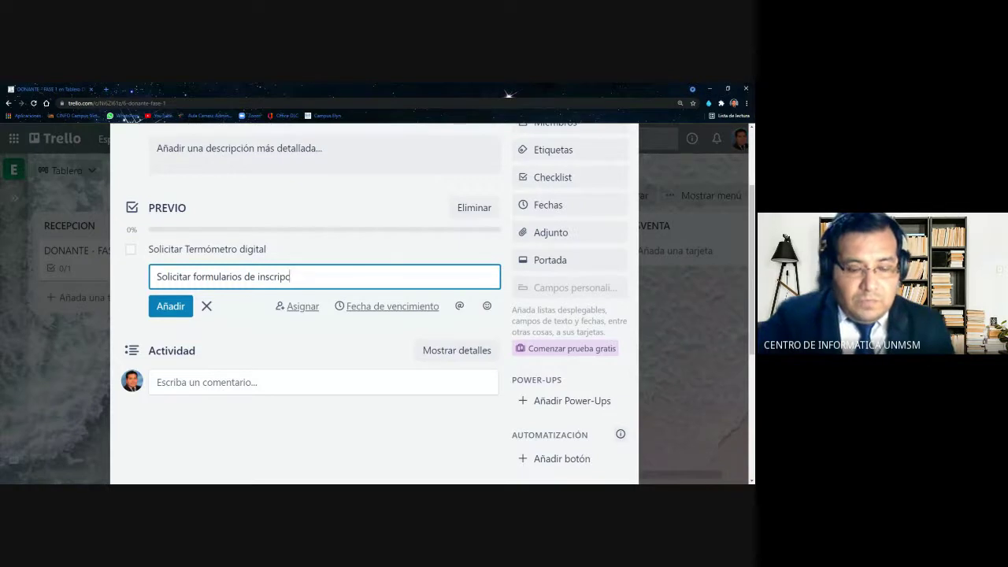
pyautogui.write('ion')
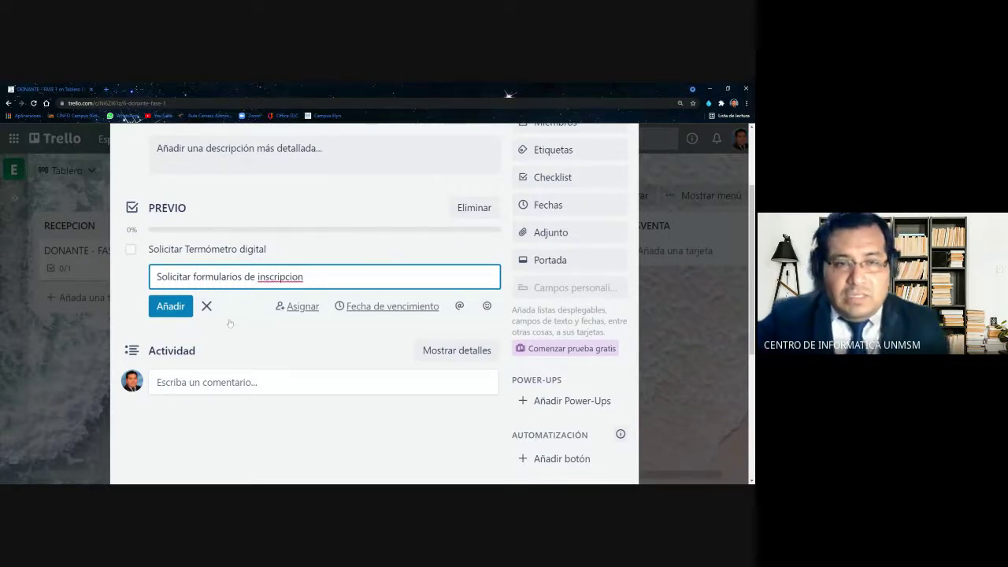
pyautogui.doubleClick(281, 276)
pyautogui.write('inscripción')
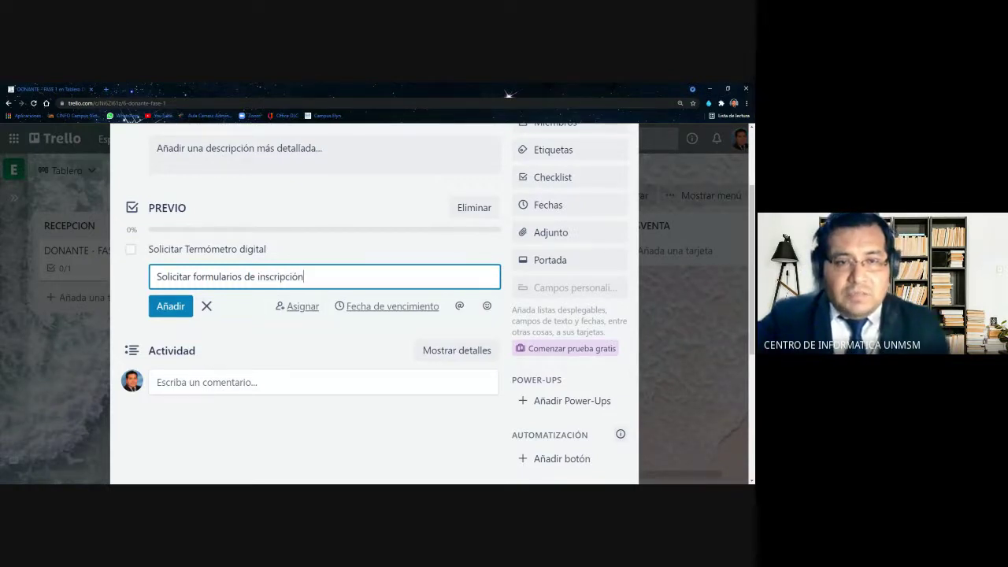
pyautogui.click(171, 306)
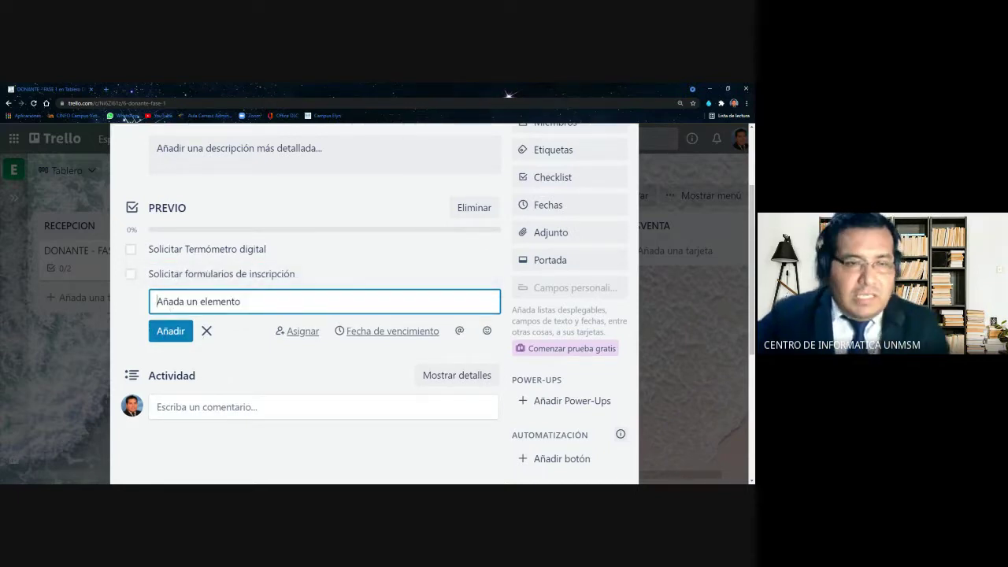
# Add 'Solicitar lapiceros' as the third PREVIO checklist item
pyautogui.write('Solic')
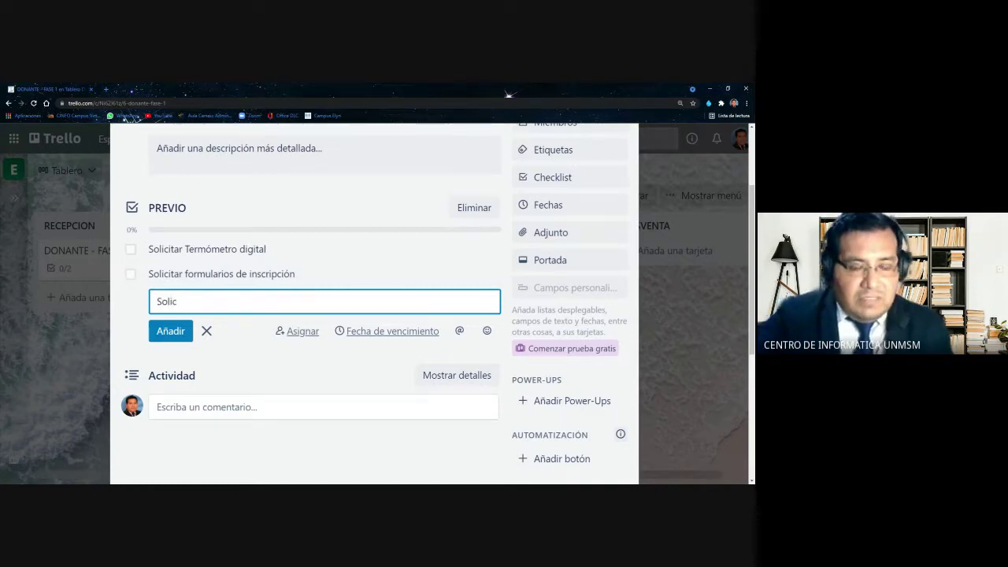
pyautogui.write('it')
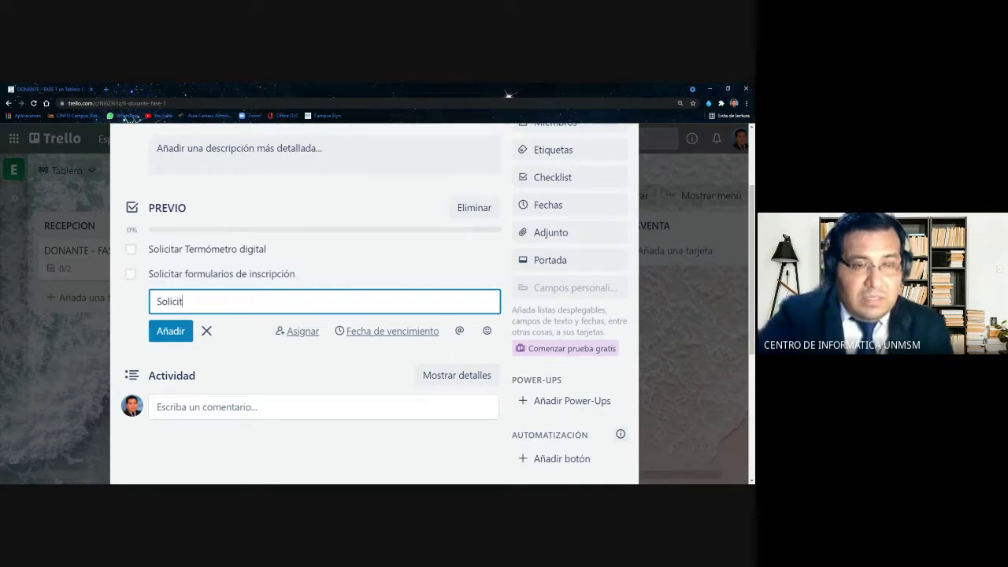
pyautogui.write('ar lapiceros')
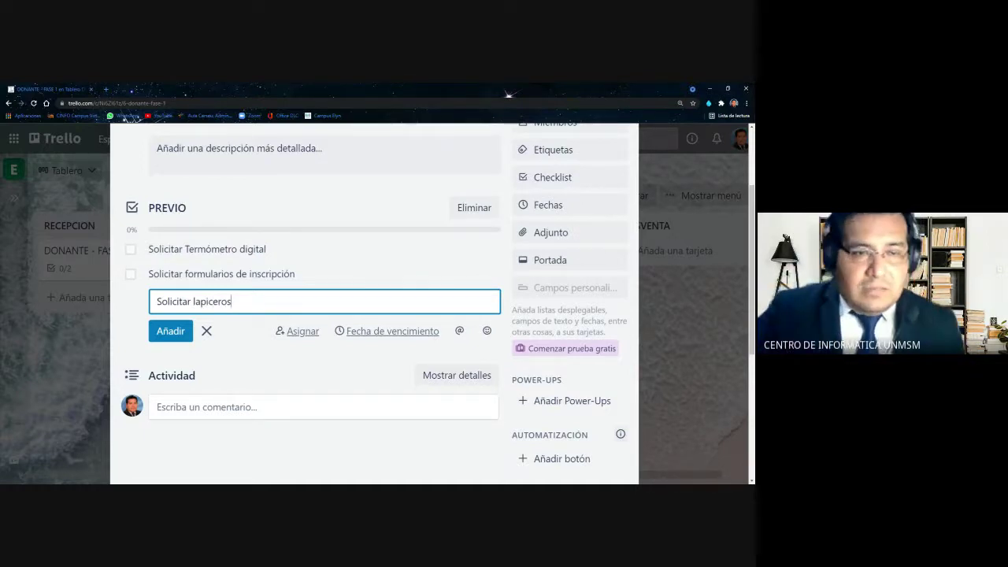
pyautogui.click(170, 331)
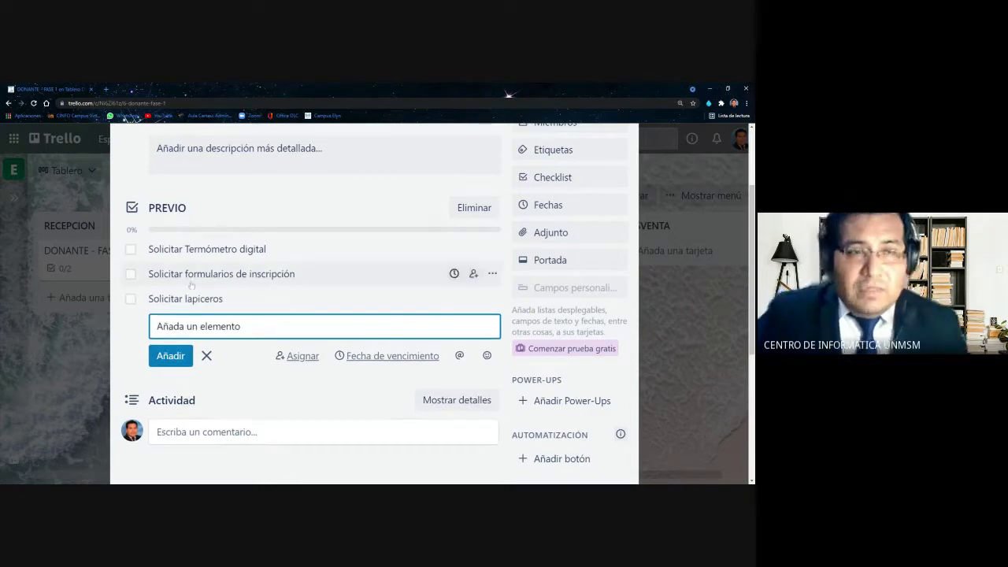
pyautogui.scroll(2, 200, 281)
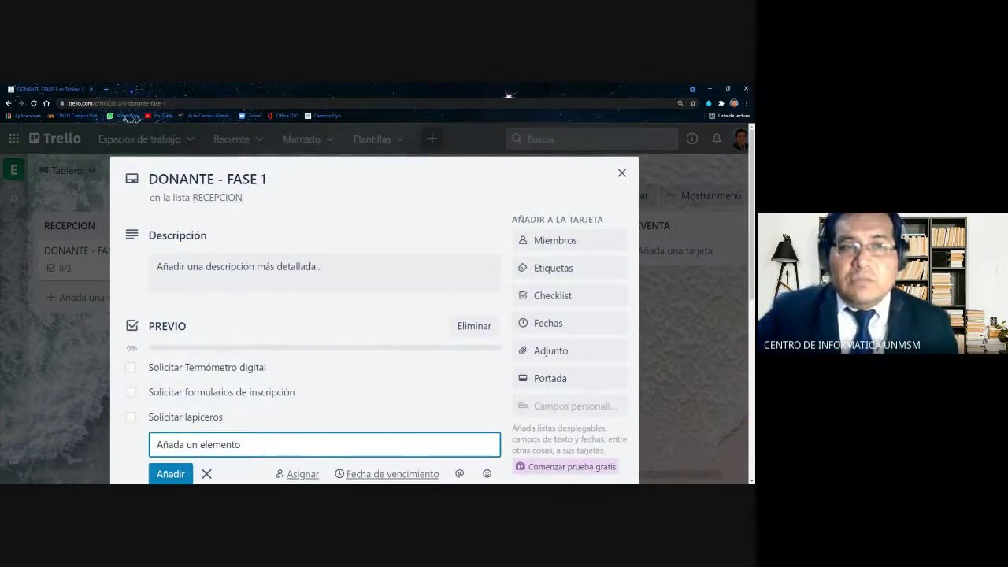
pyautogui.scroll(-2, 175, 264)
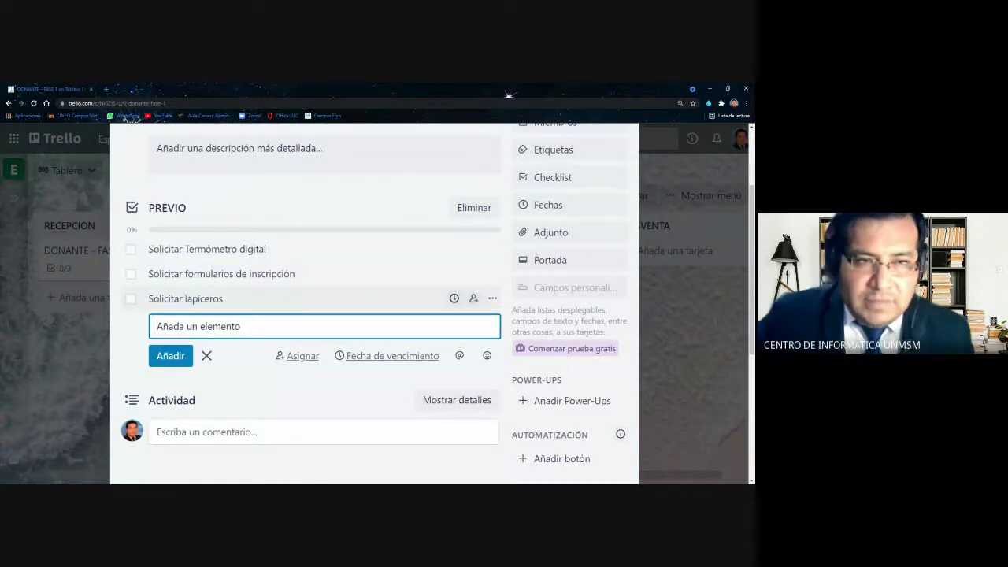
# Check off Solicitar Termómetro digital, formularios de inscripción and lapiceros, reaching 3/3 complete
pyautogui.click(123, 349)
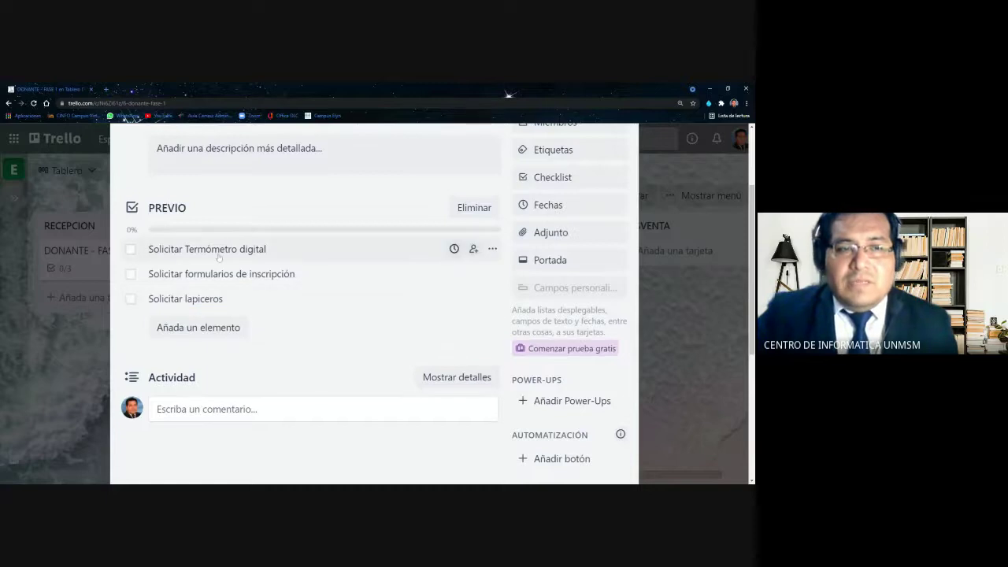
pyautogui.scroll(1, 240, 287)
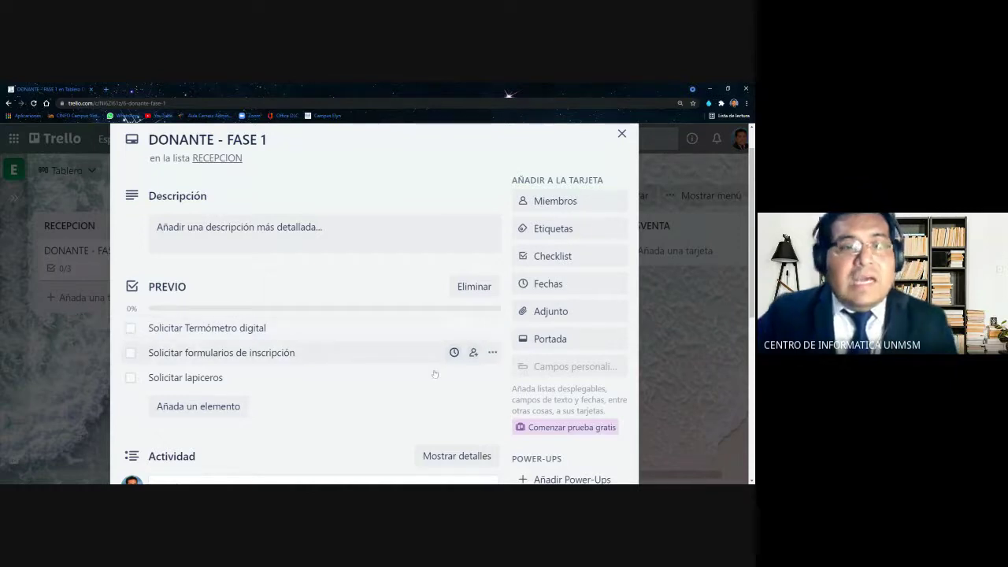
pyautogui.click(130, 330)
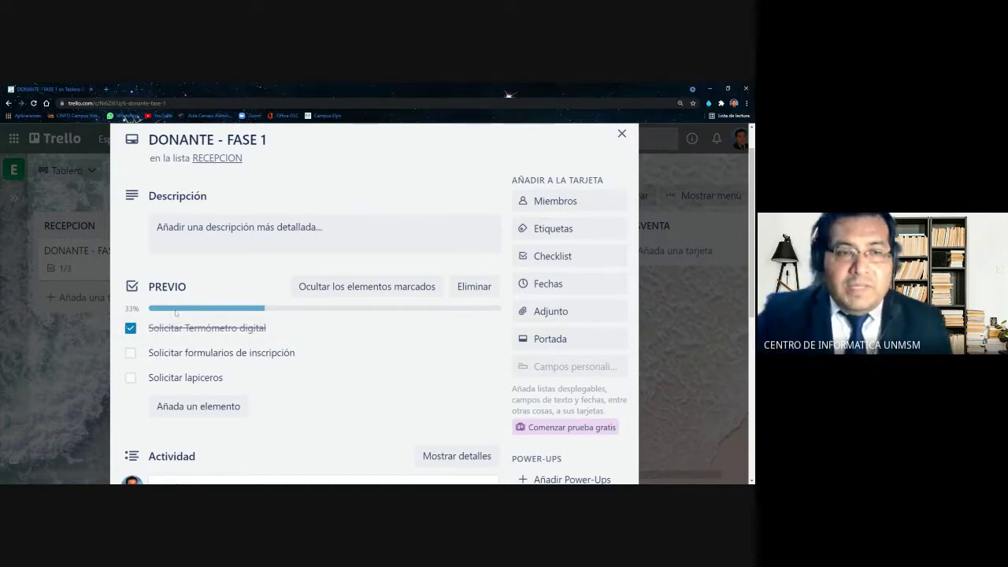
pyautogui.scroll(-1, 176, 312)
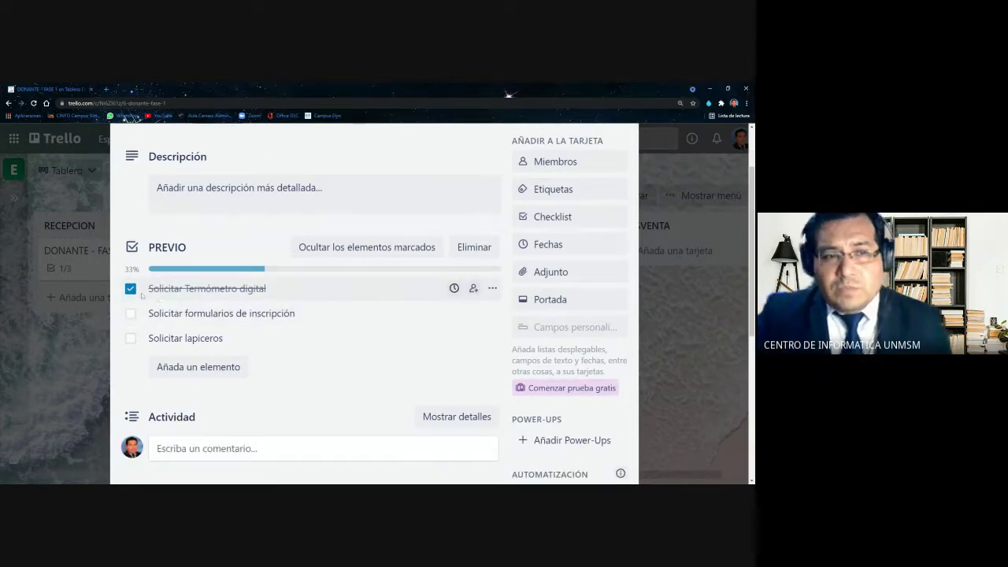
pyautogui.click(130, 313)
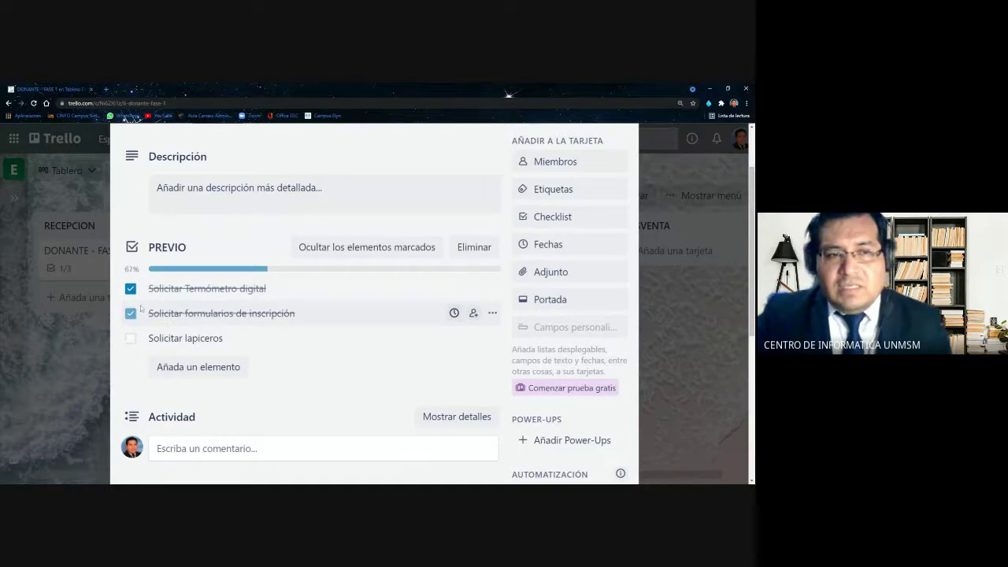
pyautogui.click(131, 337)
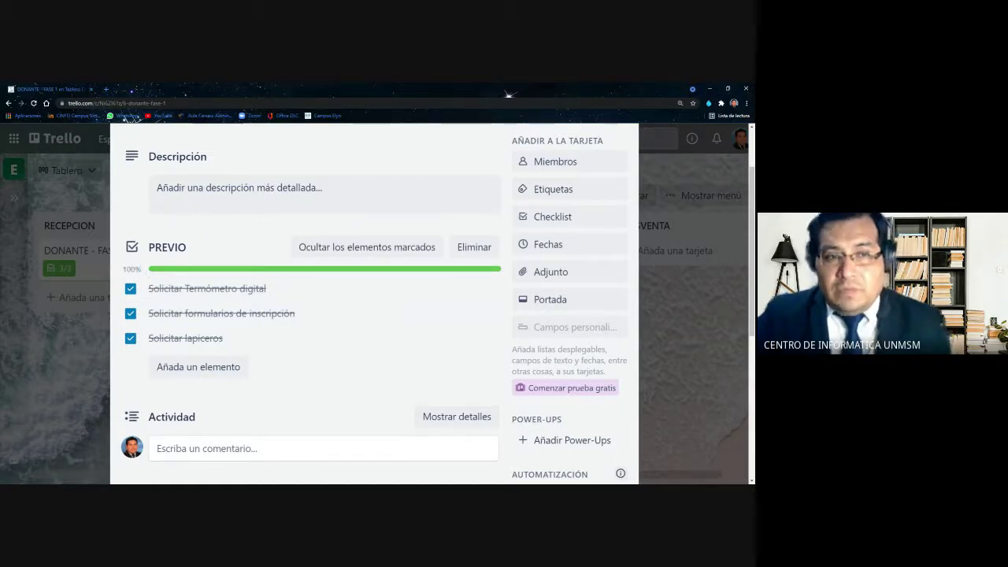
pyautogui.scroll(-1, 326, 314)
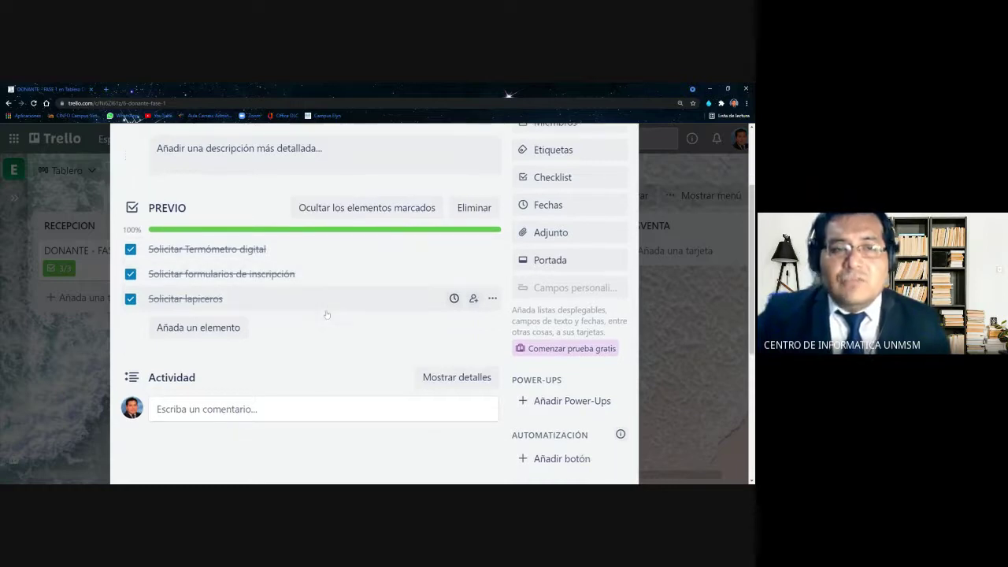
pyautogui.scroll(1, 326, 314)
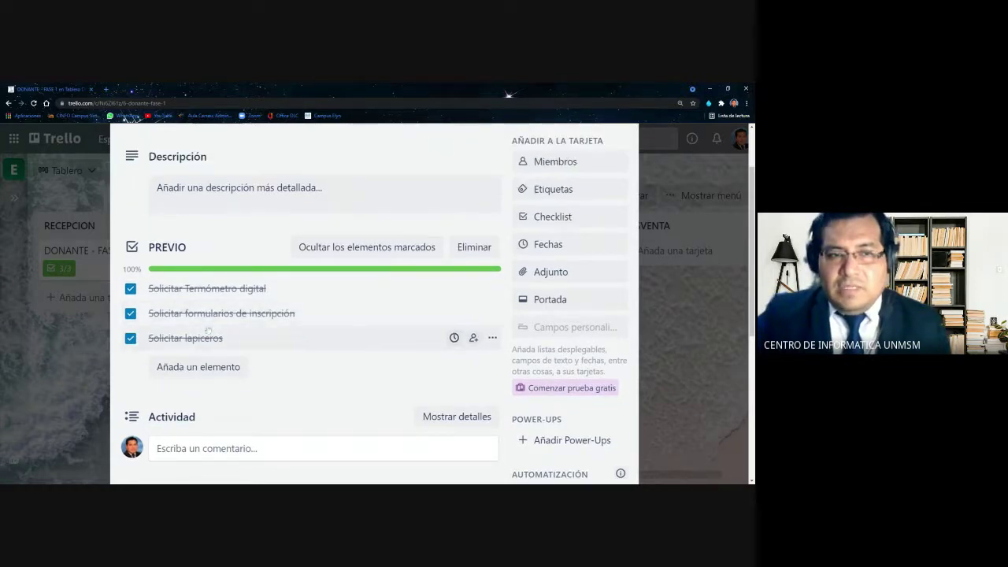
pyautogui.scroll(2, 307, 322)
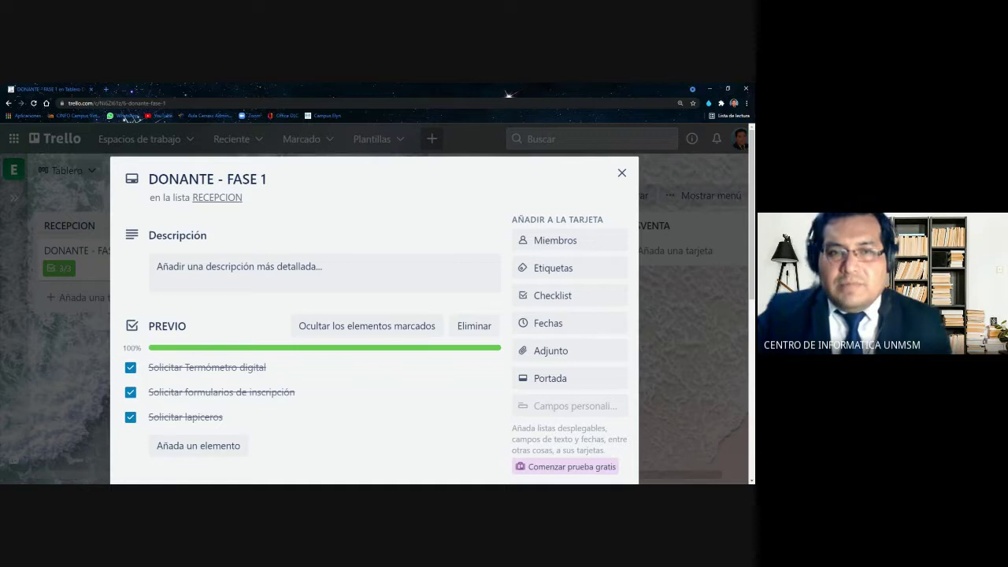
pyautogui.scroll(-2, 485, 197)
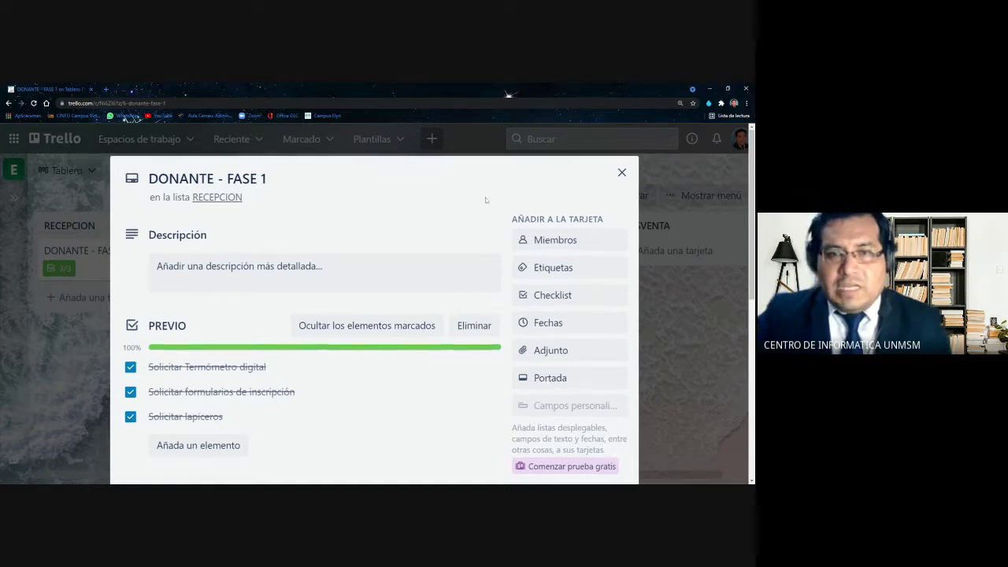
pyautogui.scroll(-4, 484, 197)
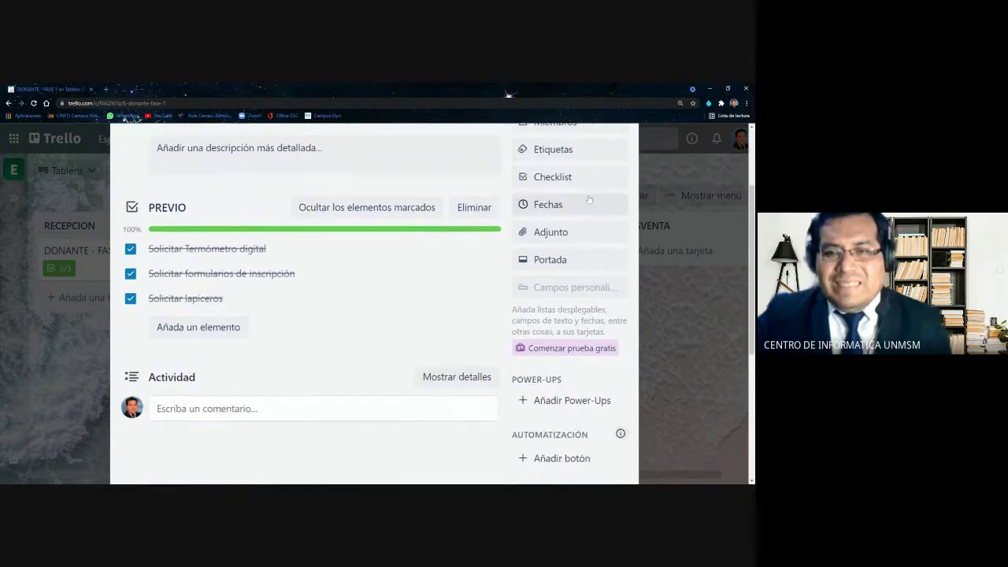
pyautogui.scroll(-4, 589, 151)
pyautogui.scroll(1, 548, 191)
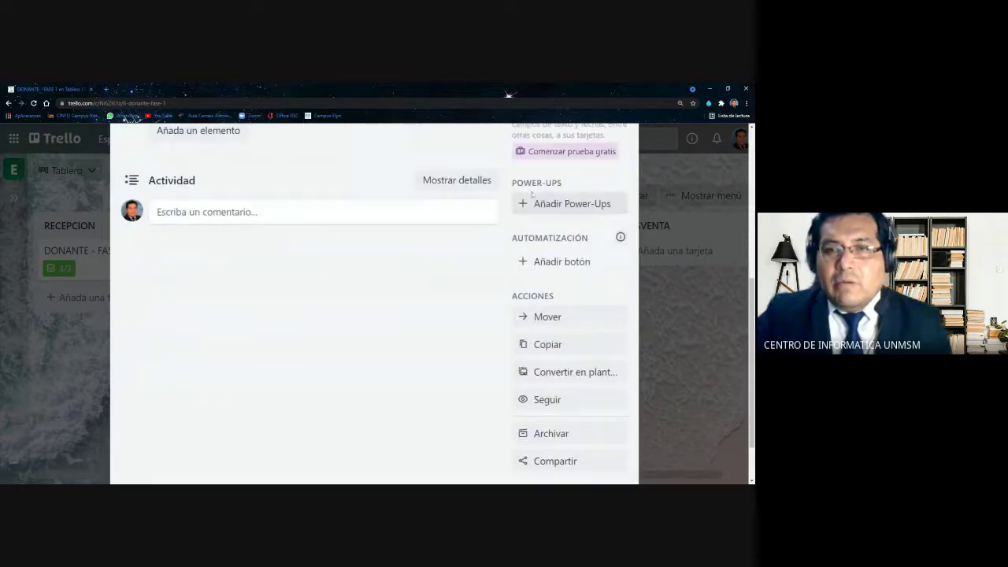
pyautogui.scroll(2, 549, 192)
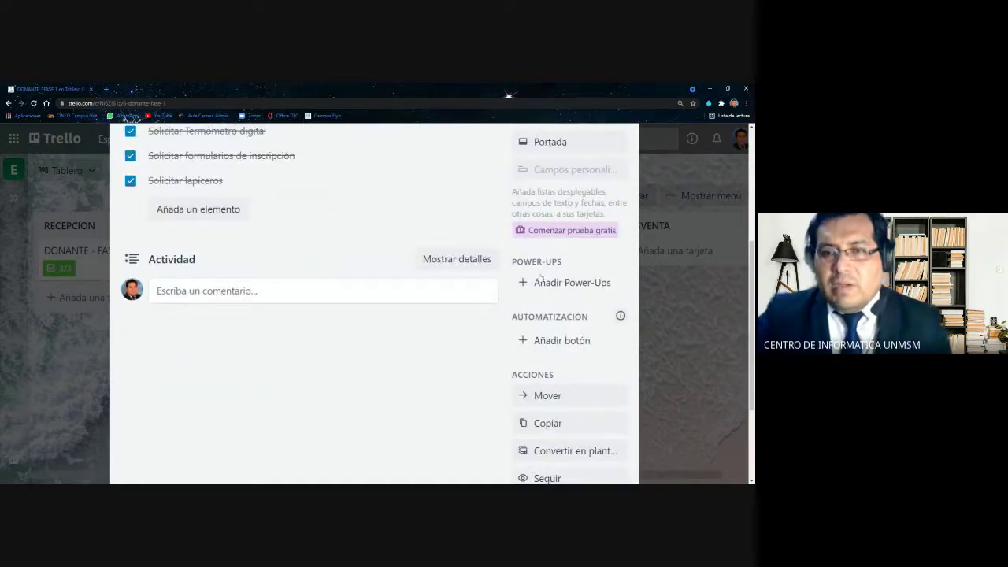
pyautogui.scroll(5, 373, 297)
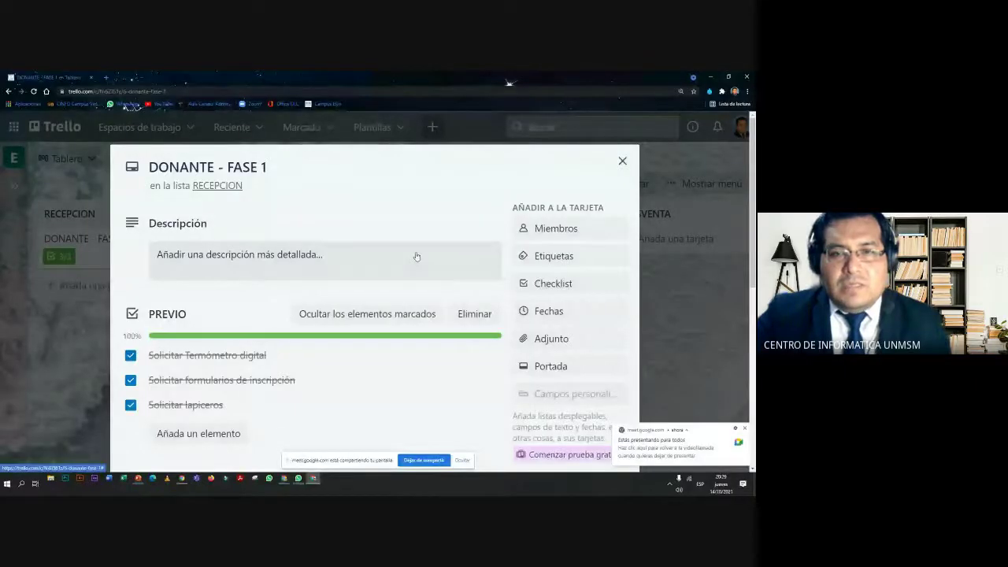
# Zoom the page out and open 'Añadir Power-Ups' from the card sidebar, keeping the title unchanged
pyautogui.hotkey('ctrl', '-')
pyautogui.hotkey('ctrl', '-')
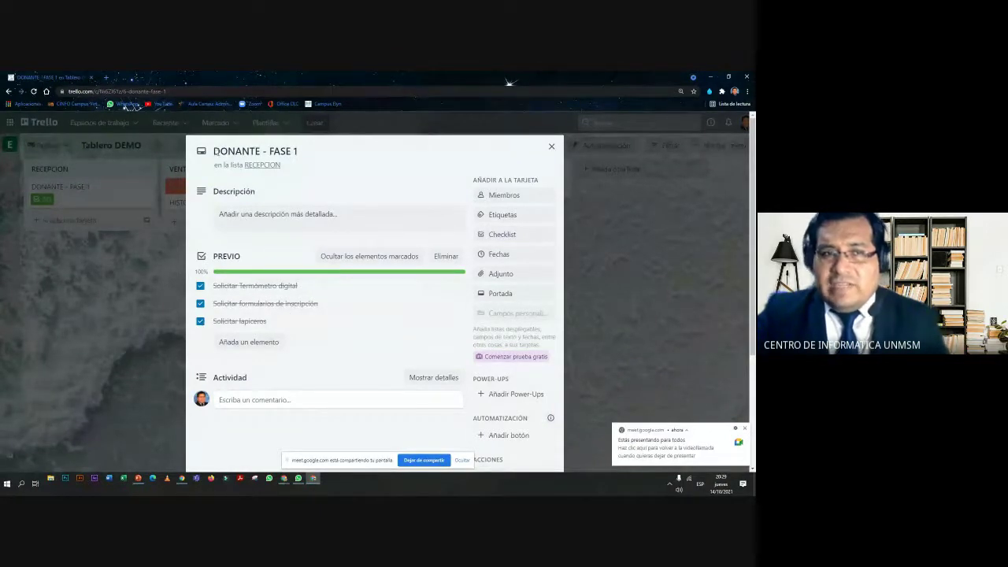
pyautogui.moveTo(213, 151); pyautogui.dragTo(300, 150)
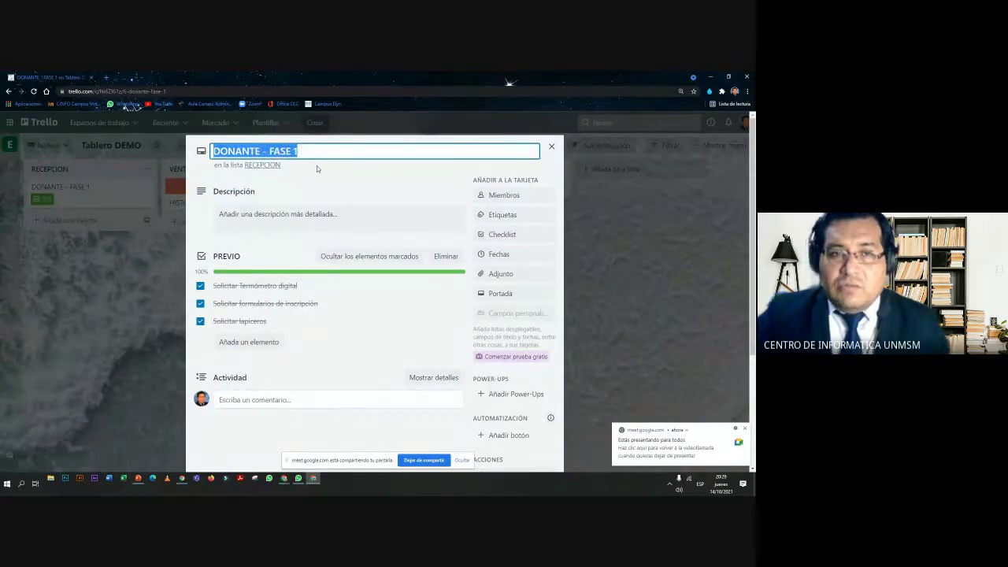
pyautogui.click(198, 167)
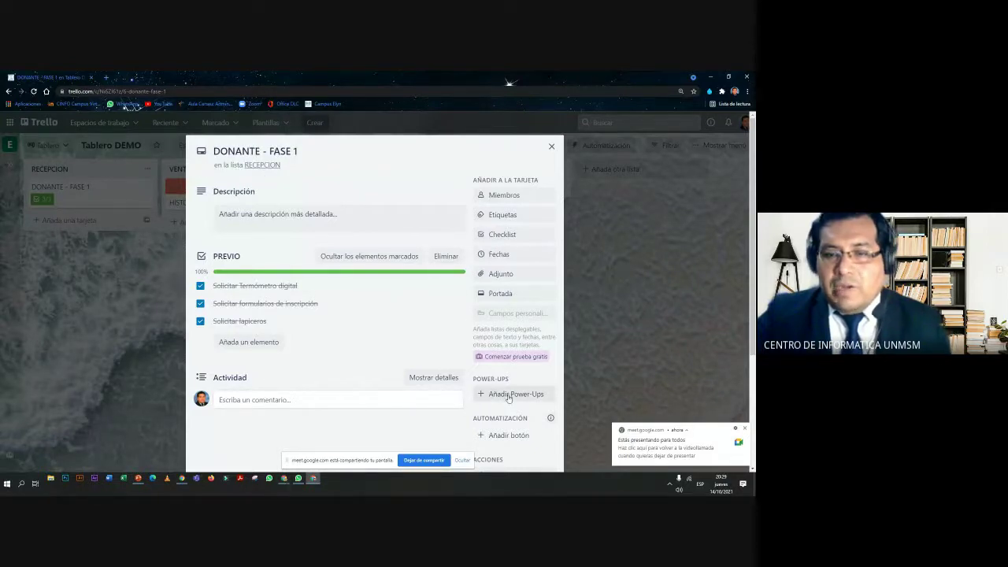
pyautogui.scroll(-1, 512, 394)
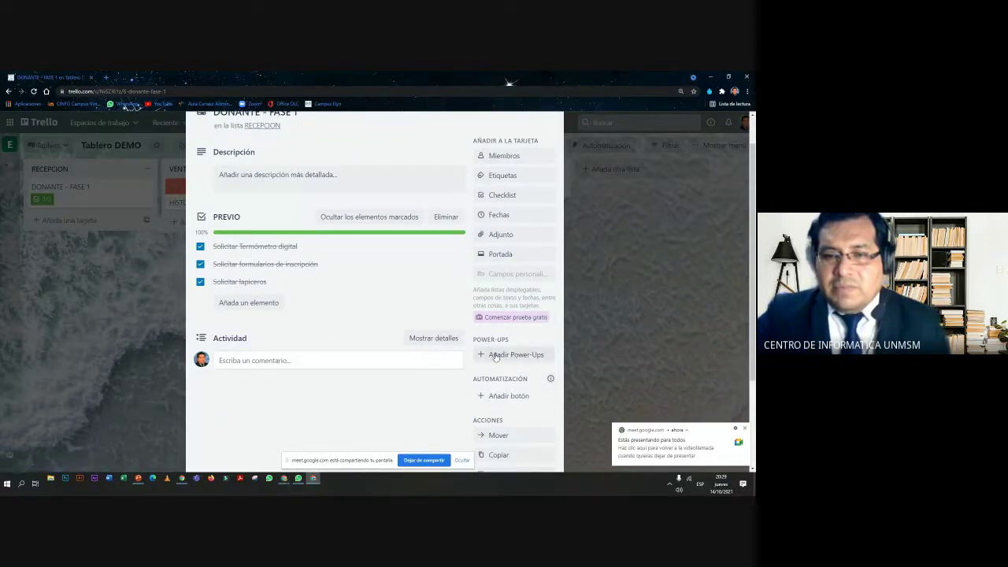
pyautogui.scroll(1, 513, 359)
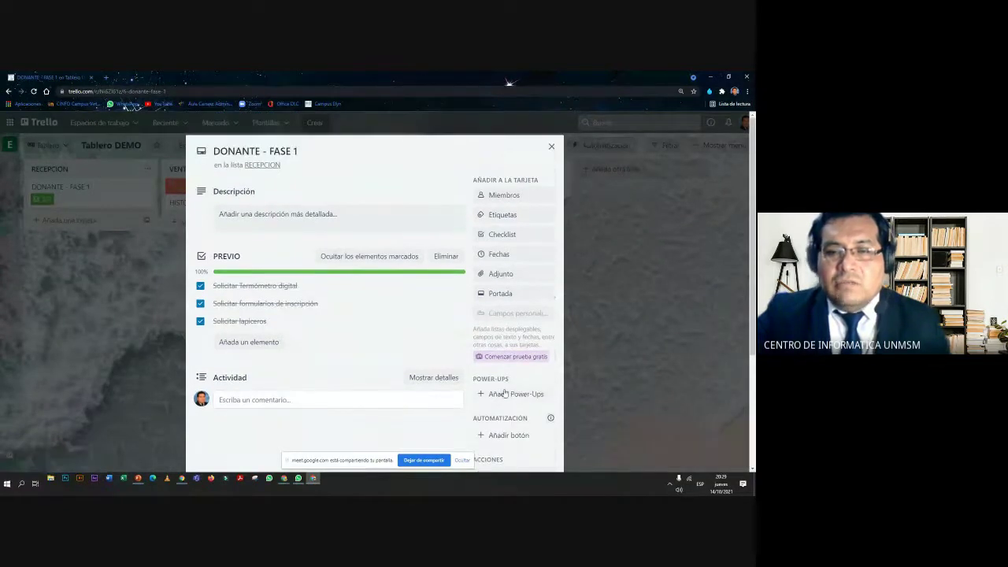
pyautogui.click(508, 394)
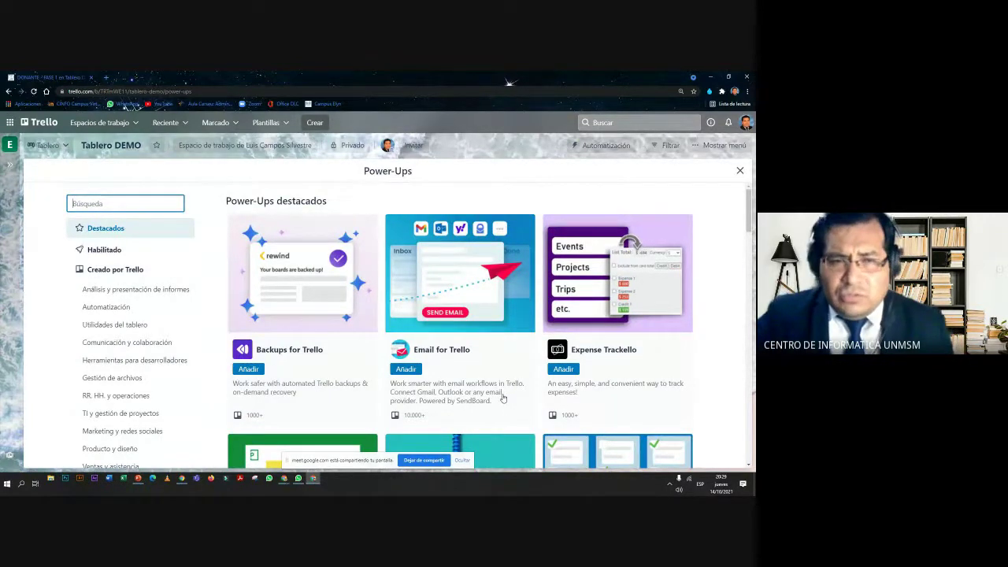
pyautogui.scroll(-1, 148, 289)
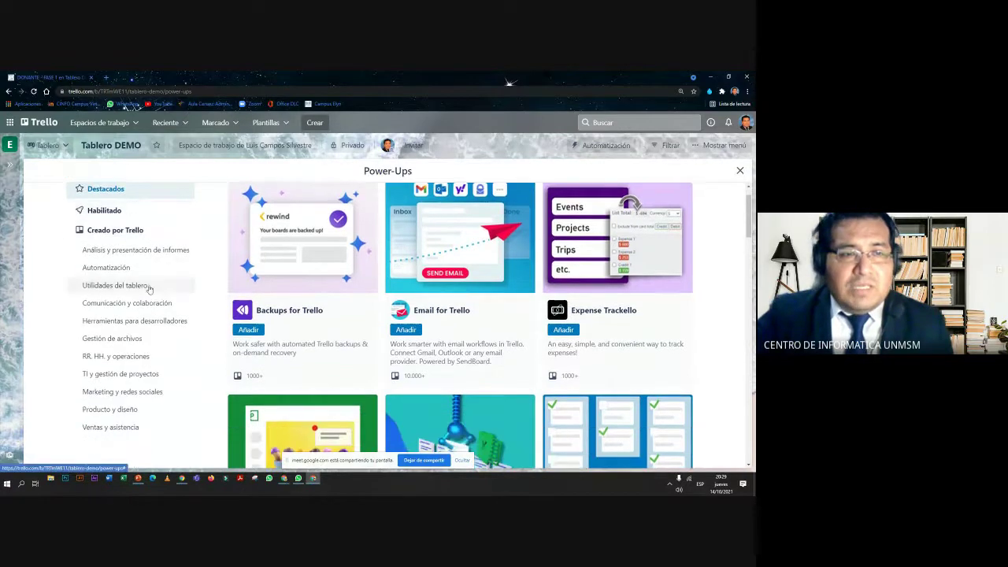
pyautogui.click(162, 251)
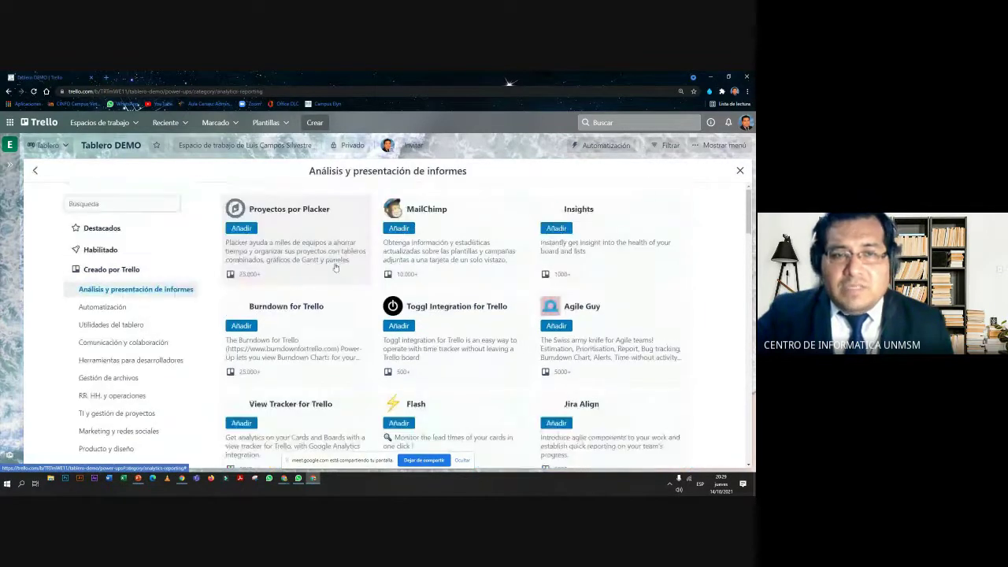
pyautogui.scroll(-1, 536, 273)
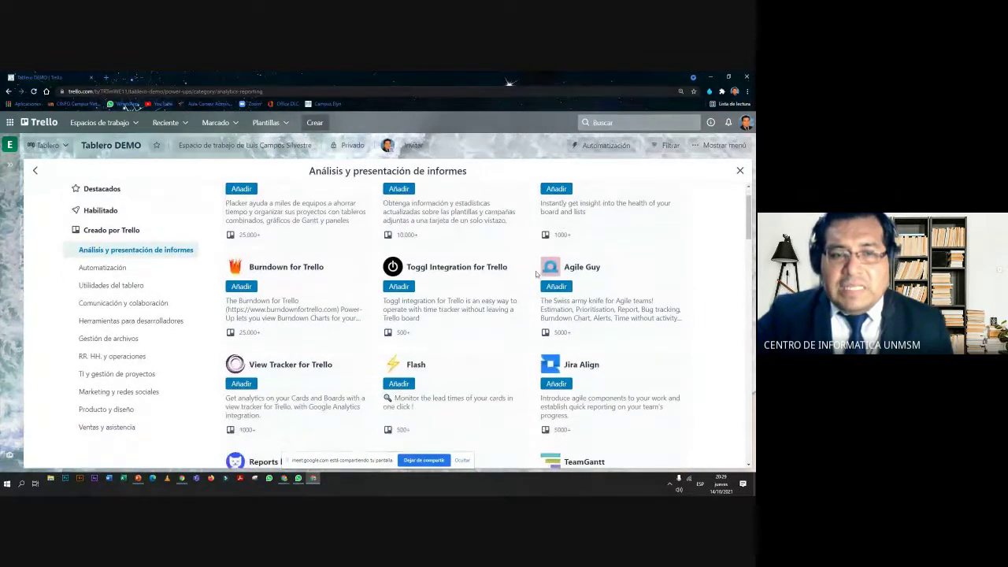
pyautogui.scroll(-4, 535, 273)
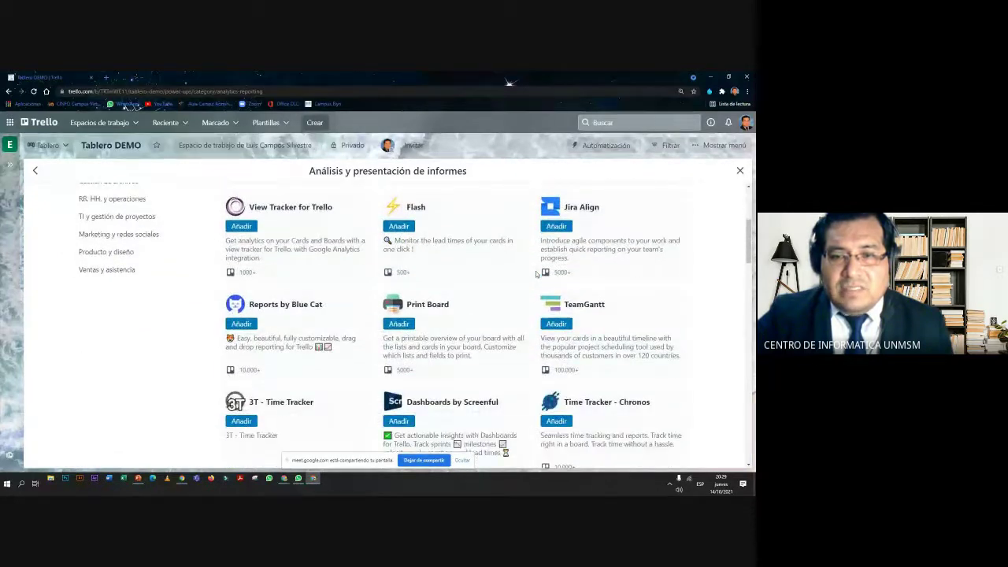
pyautogui.scroll(-2, 536, 273)
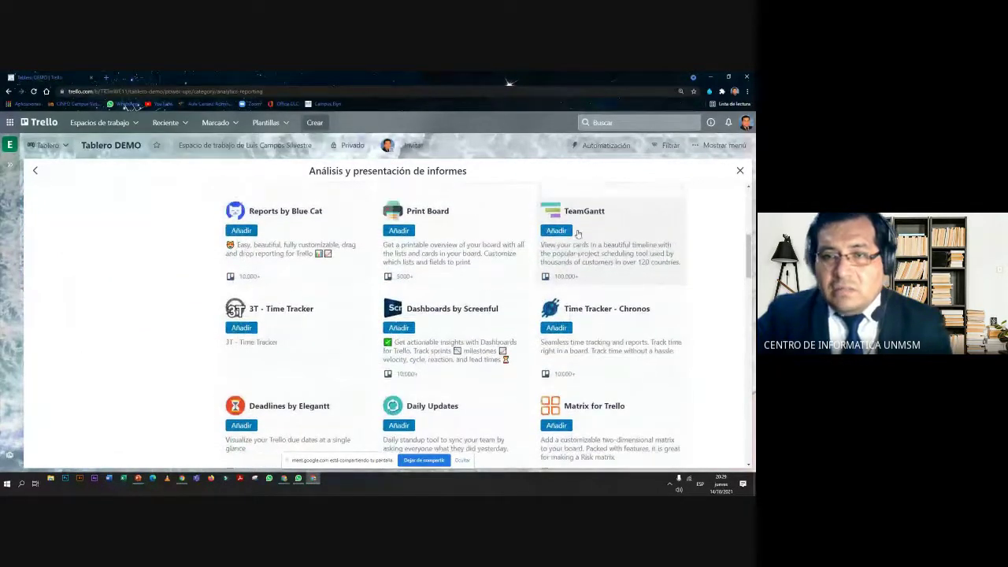
pyautogui.scroll(1, 577, 233)
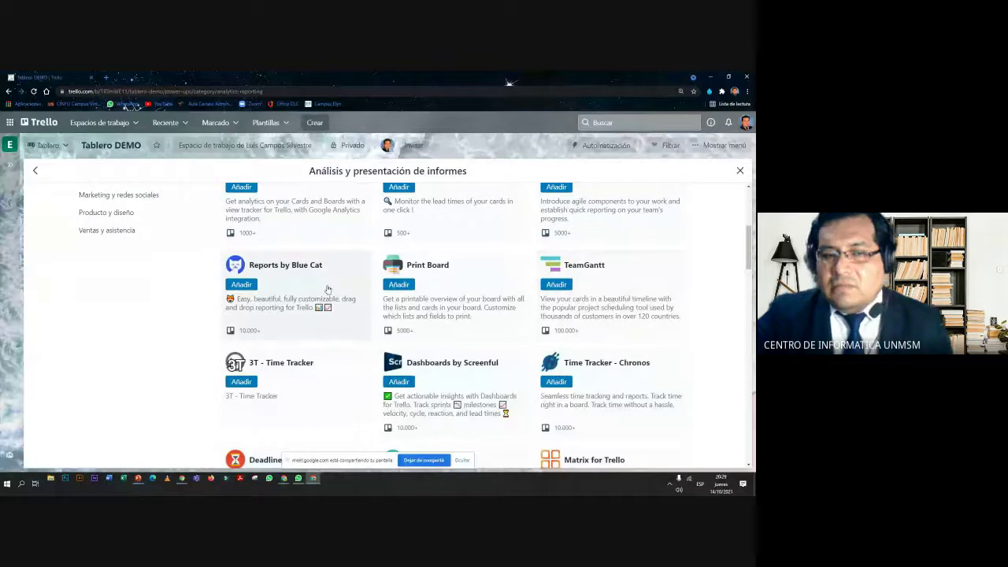
pyautogui.scroll(-4, 327, 289)
pyautogui.scroll(10, 327, 290)
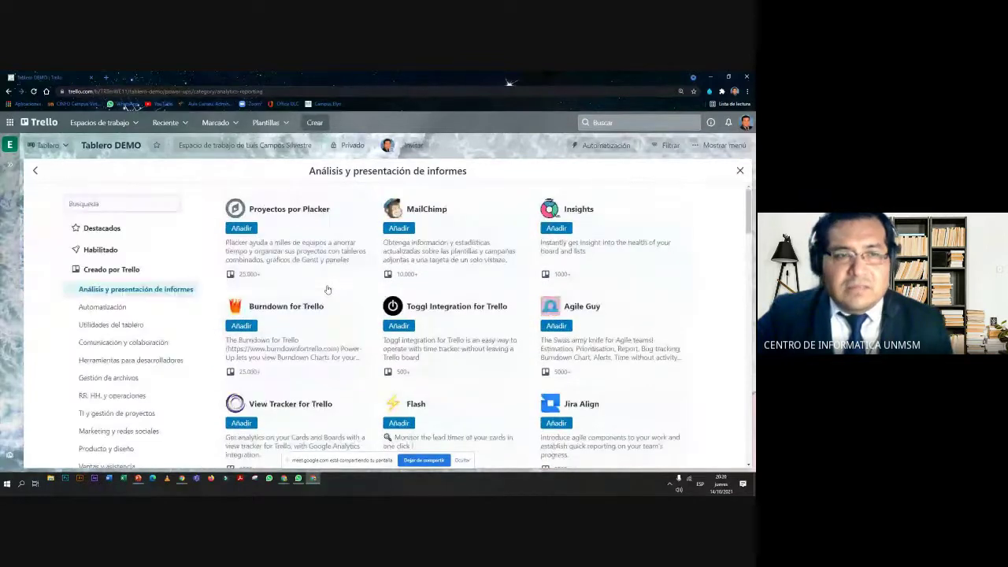
pyautogui.scroll(-1, 69, 253)
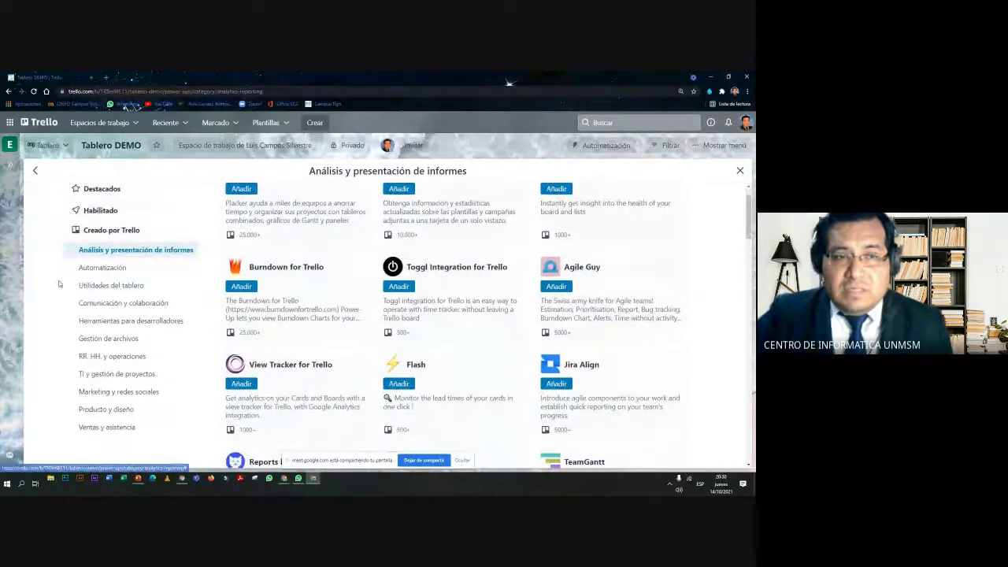
# Browse the Automatización Power-Ups such as Smart Fields and Zapier, then focus the Búsqueda box
pyautogui.click(92, 271)
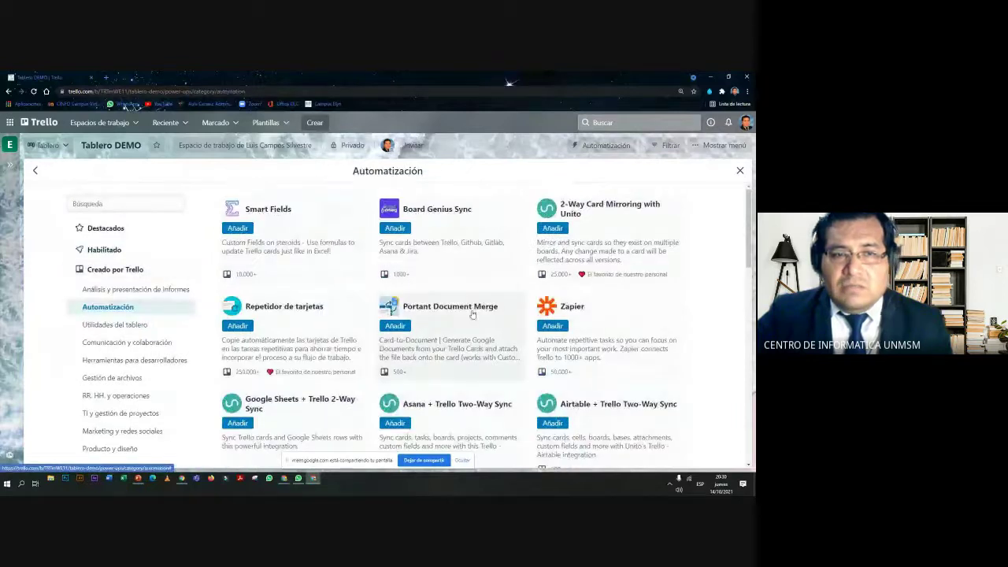
pyautogui.scroll(-2, 472, 277)
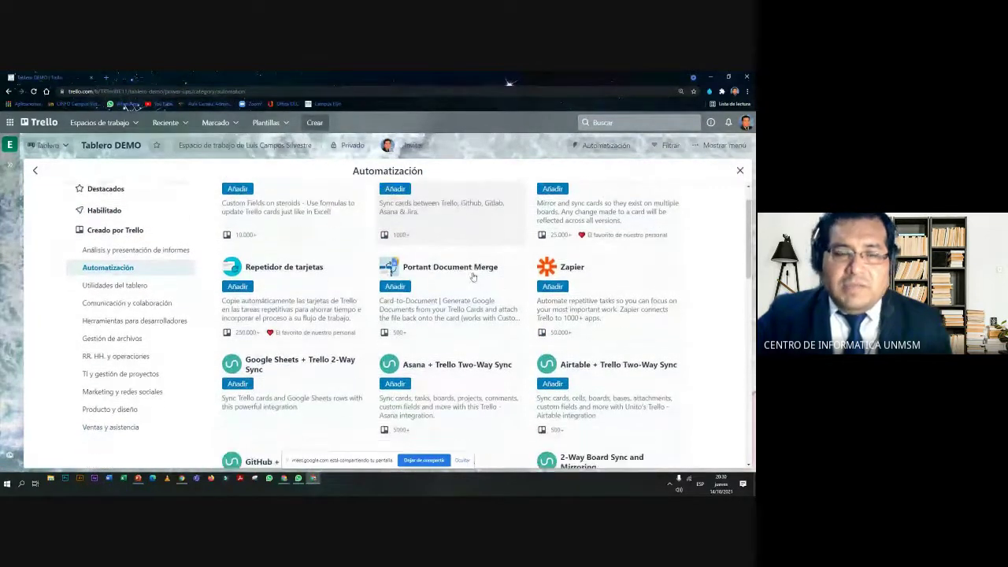
pyautogui.scroll(-3, 472, 276)
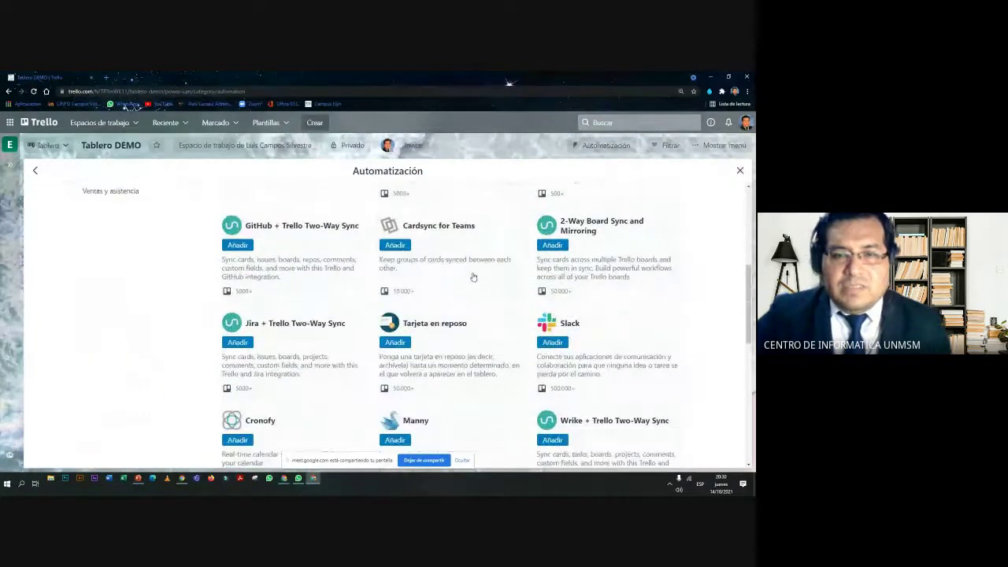
pyautogui.scroll(-3, 367, 341)
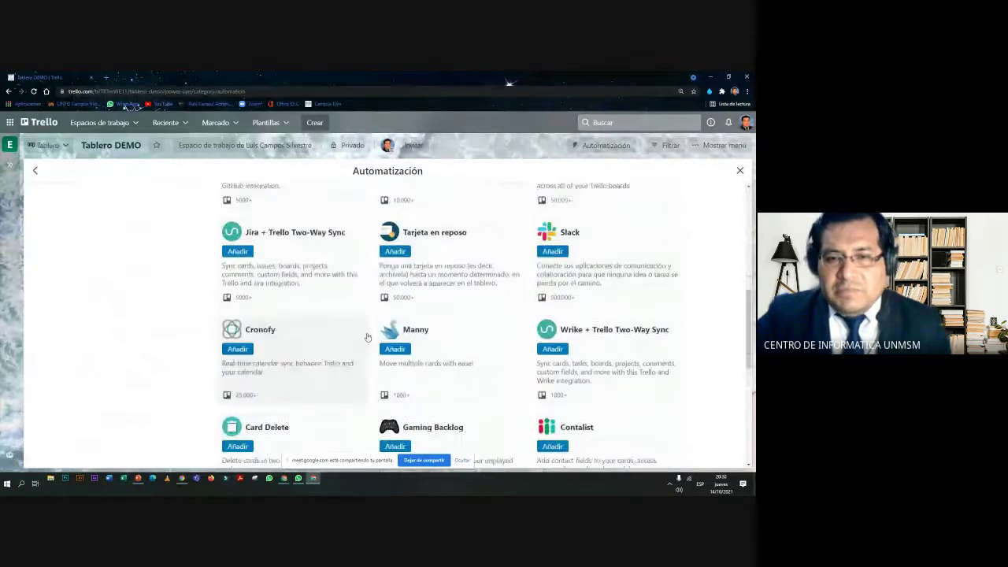
pyautogui.scroll(-2, 370, 332)
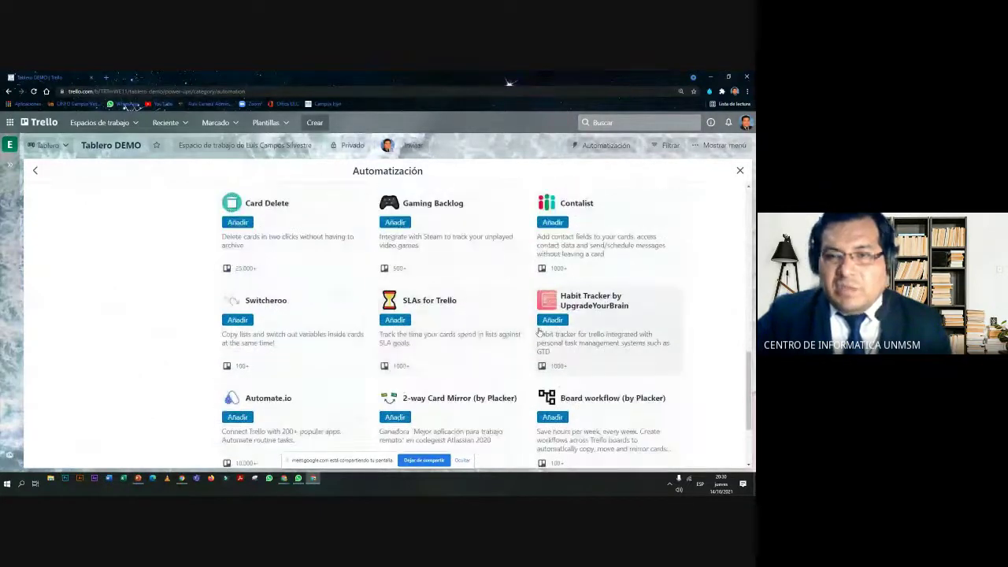
pyautogui.scroll(10, 355, 337)
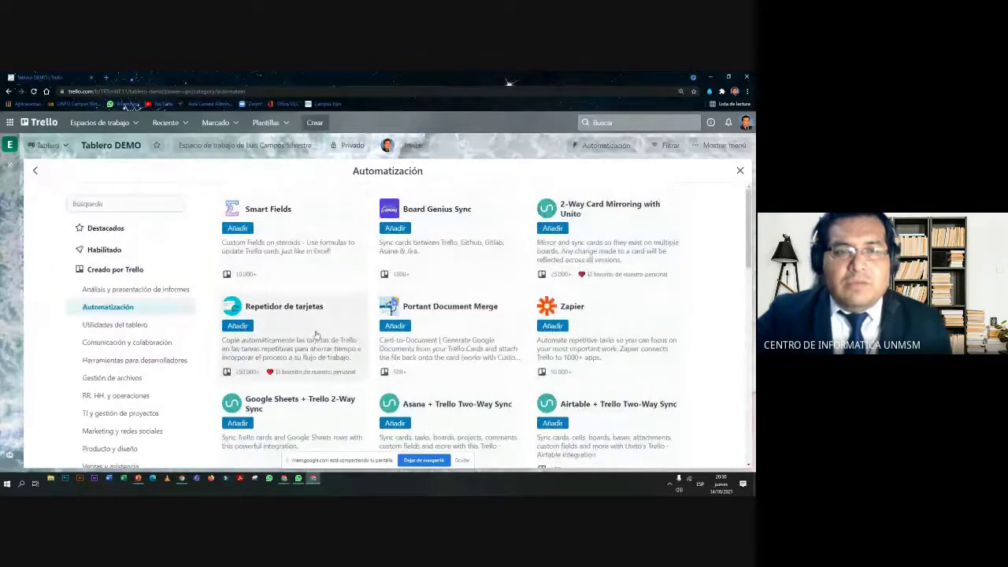
pyautogui.click(89, 203)
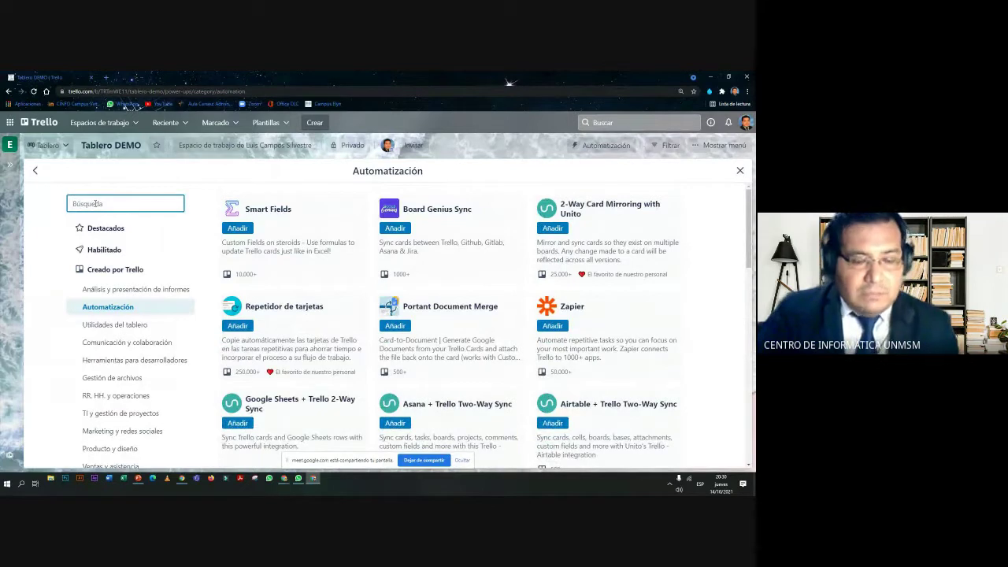
# Search the Power-Ups for 'encu', then switch back to the Google Meet call
pyautogui.write('encu')
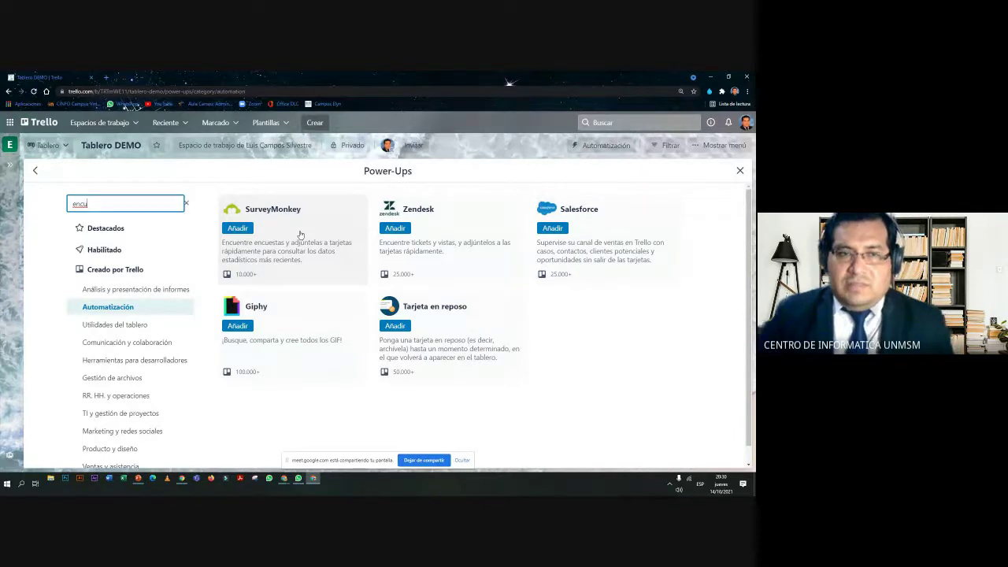
pyautogui.hotkey('alt', 'Tab')
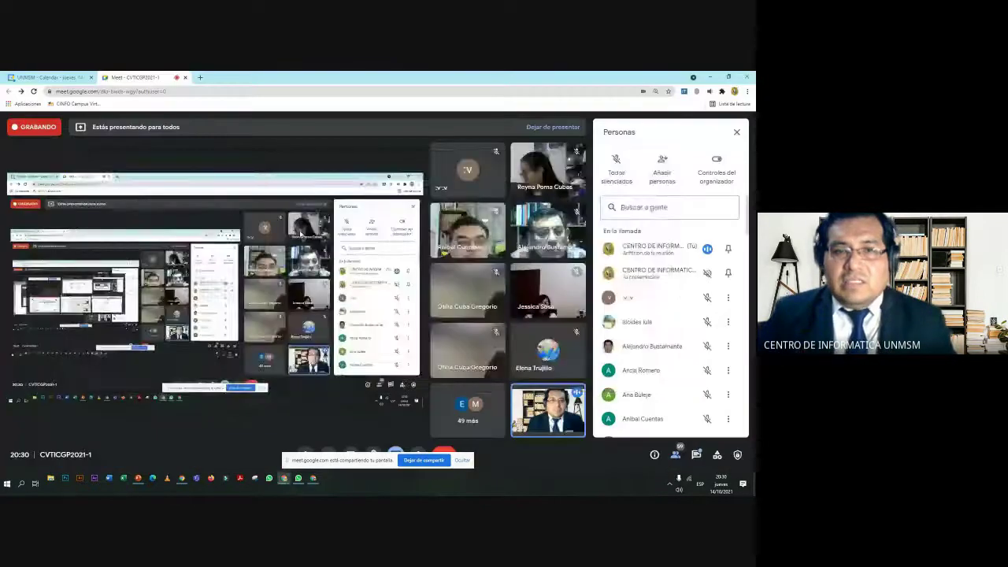
pyautogui.hotkey('alt', 'Tab')
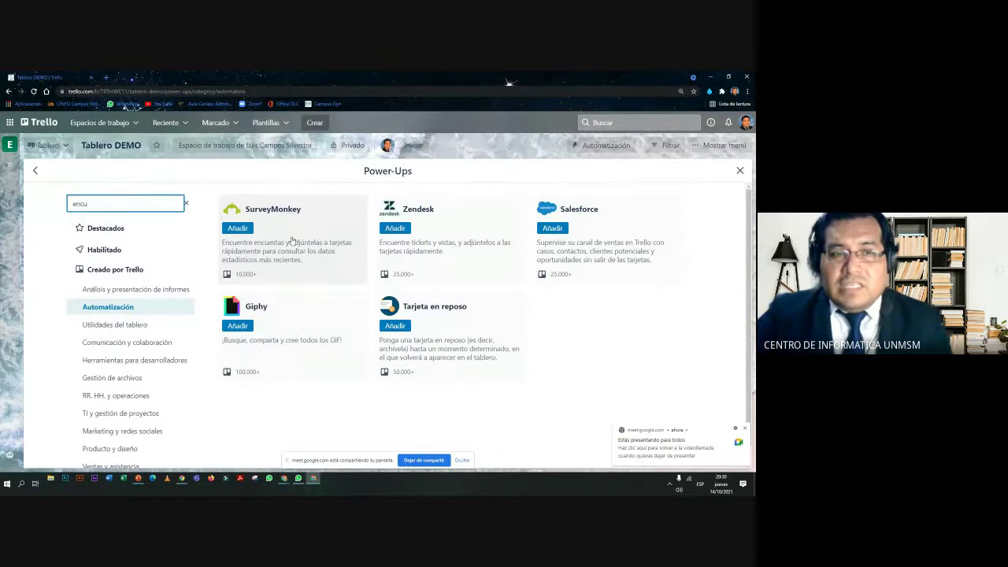
# Add SurveyMonkey from the Power-Ups directory, then close the directory back to DONANTE - FASE 1
pyautogui.click(237, 228)
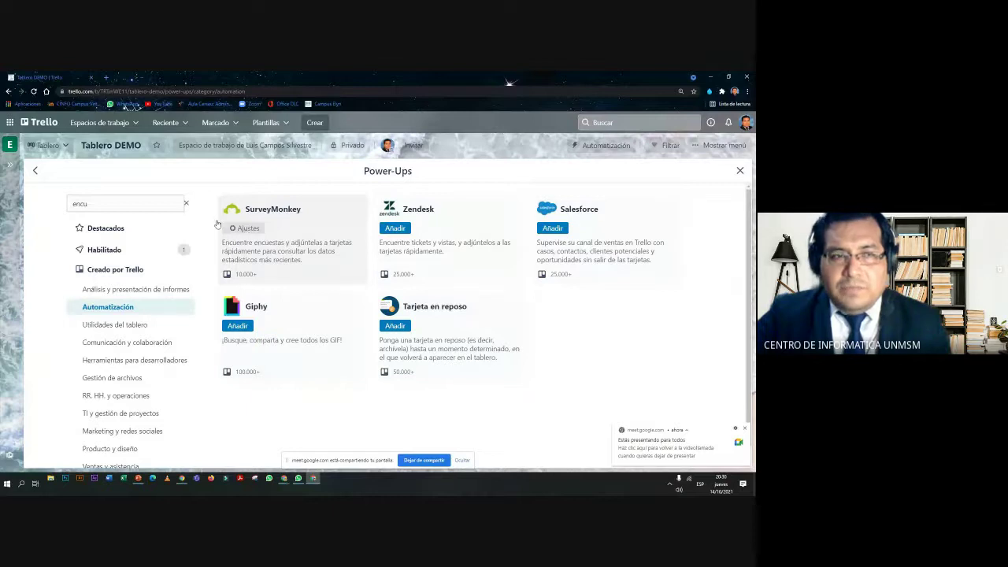
pyautogui.click(35, 173)
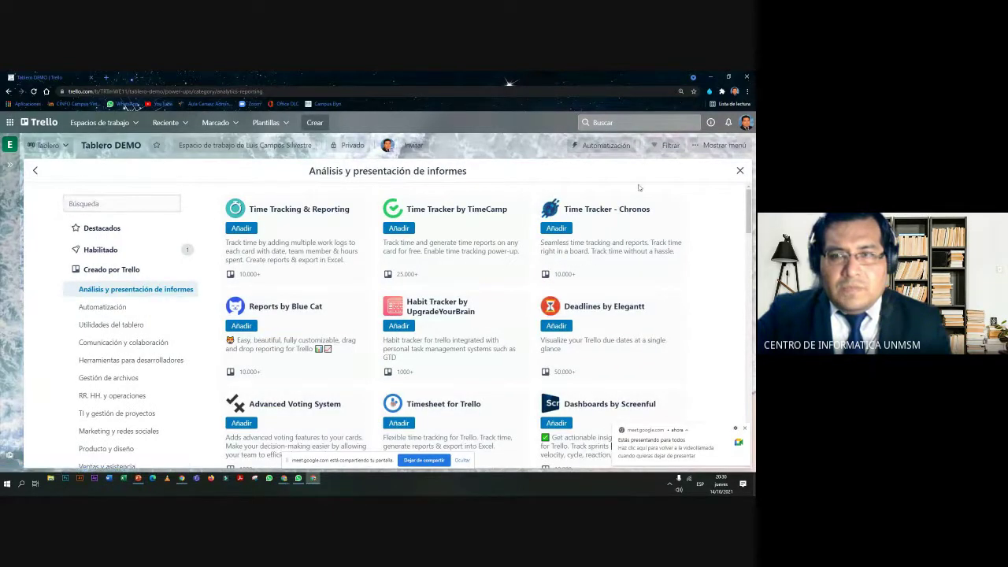
pyautogui.click(739, 170)
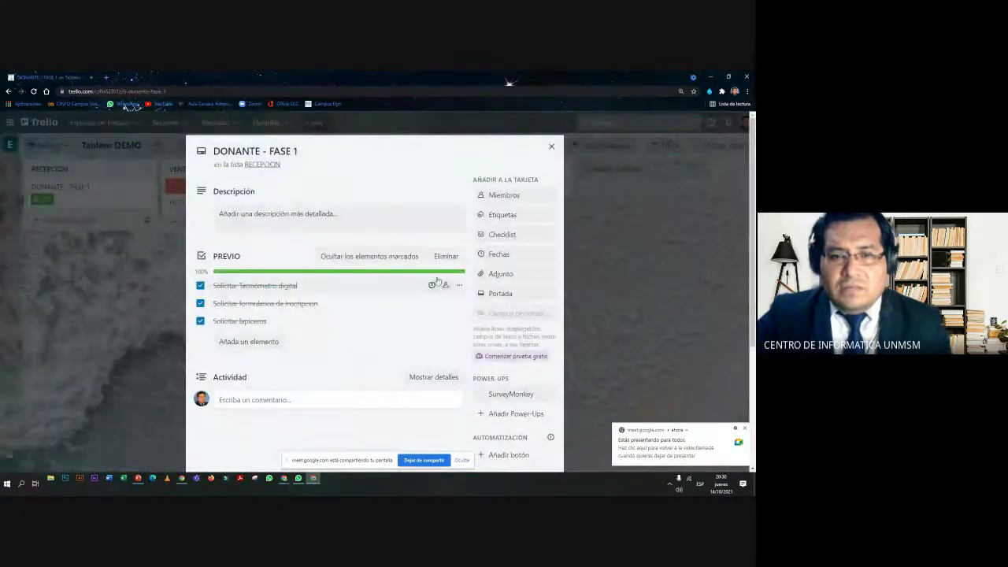
pyautogui.scroll(-3, 492, 296)
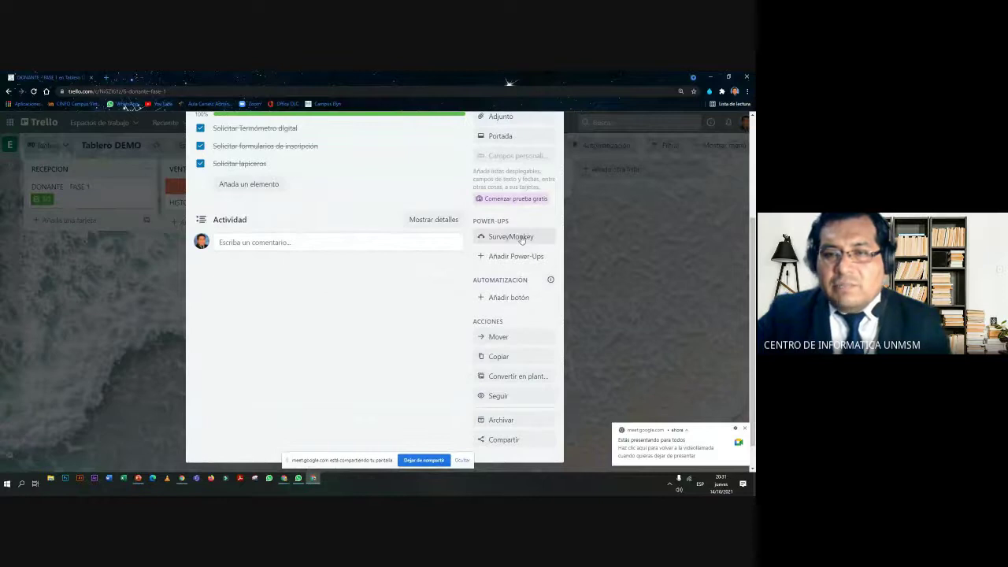
pyautogui.scroll(1, 508, 240)
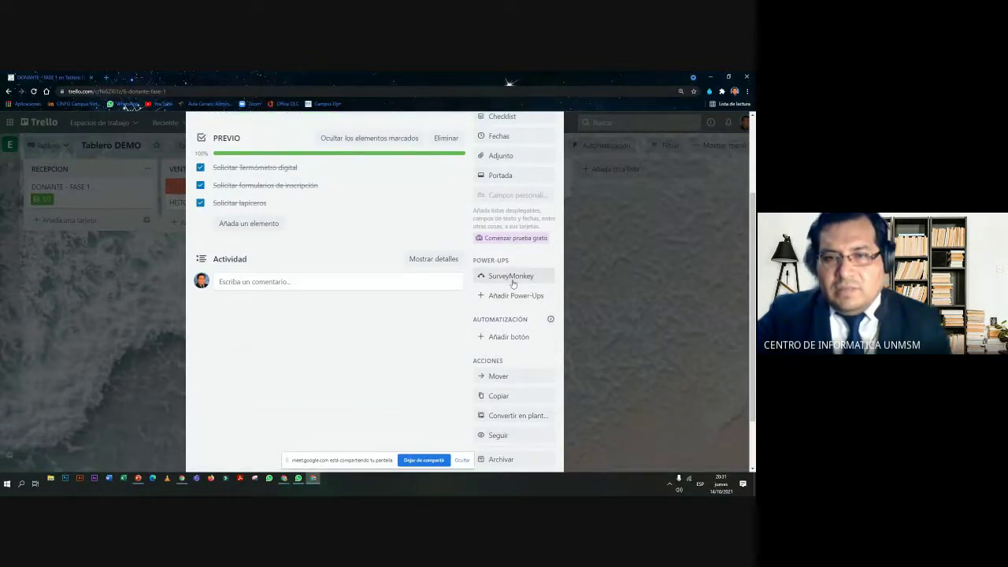
pyautogui.scroll(1, 512, 284)
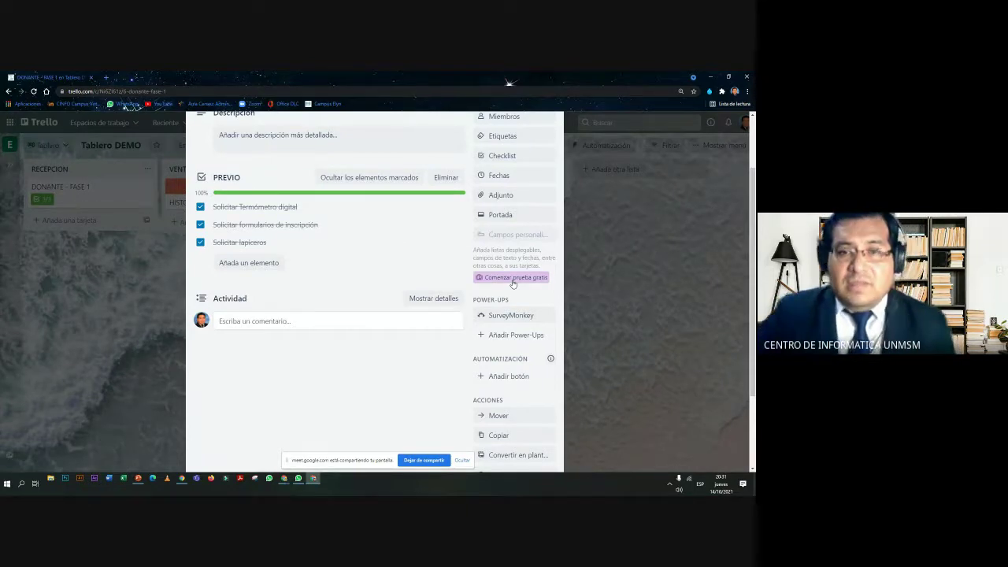
pyautogui.scroll(2, 513, 284)
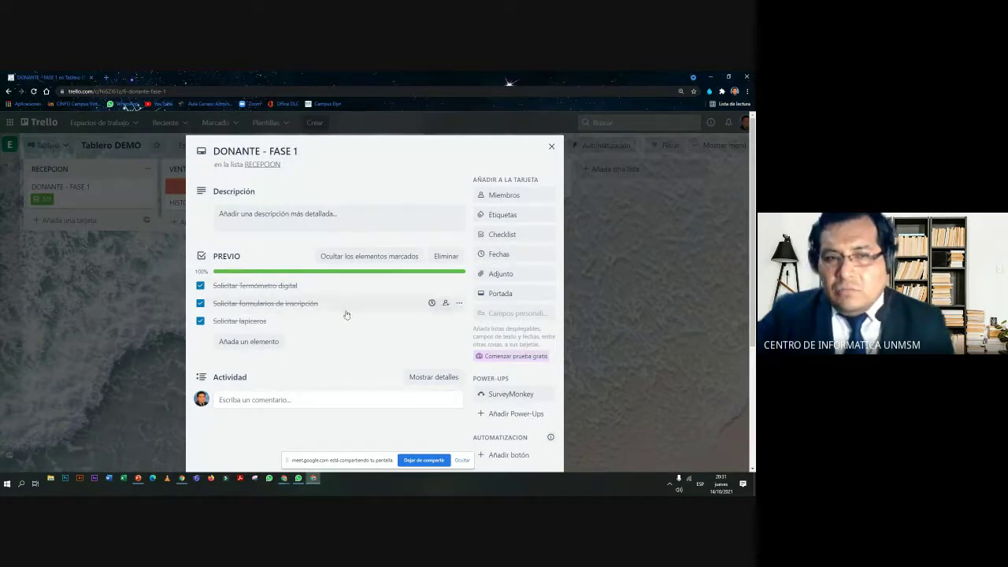
pyautogui.scroll(-1, 382, 297)
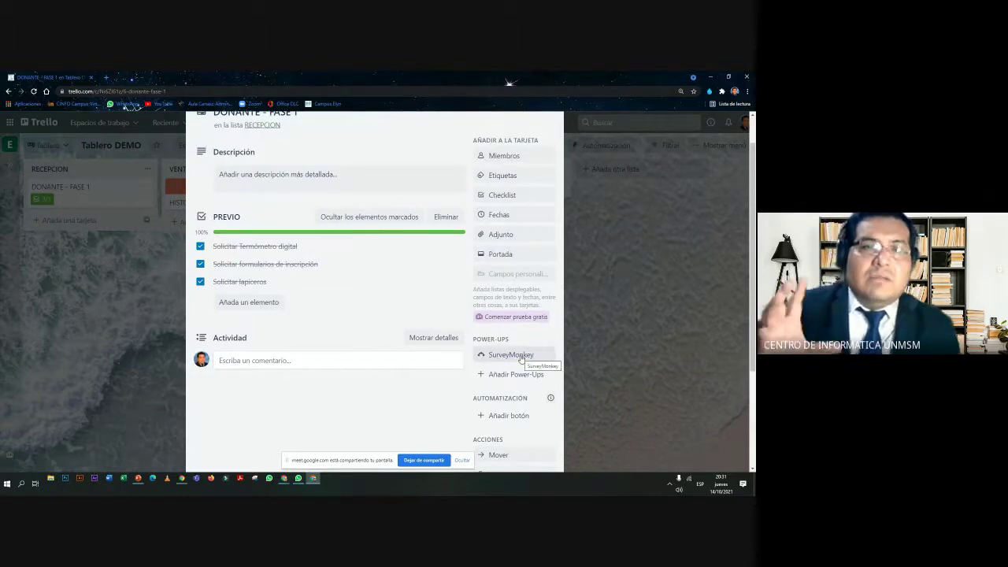
pyautogui.scroll(1, 520, 358)
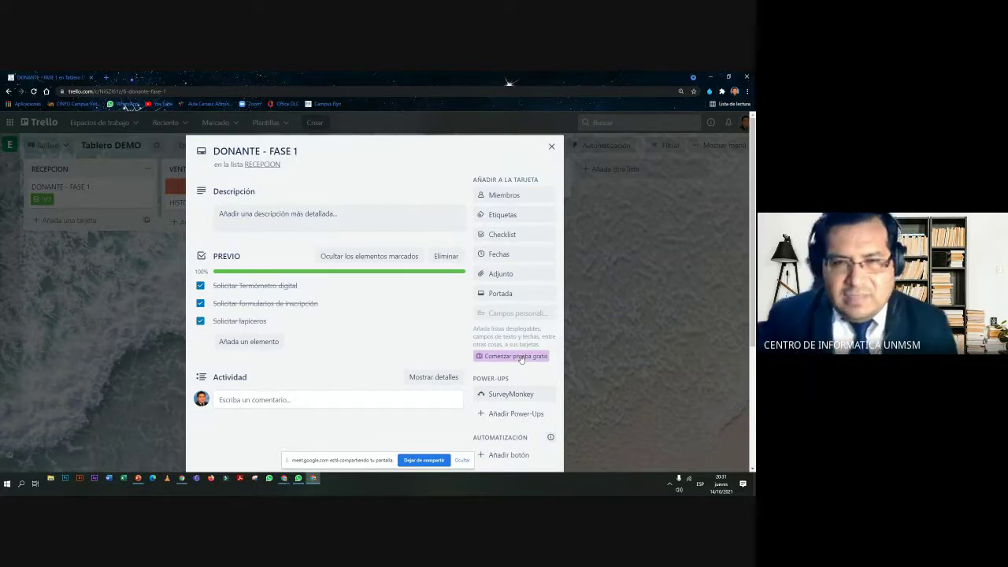
pyautogui.hotkey('alt', 'Tab')
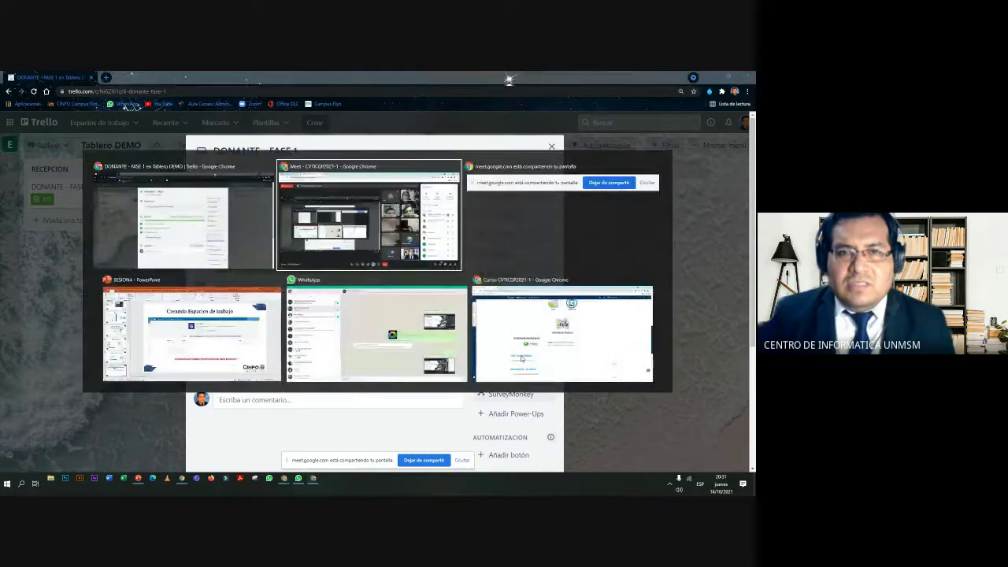
# Alt+Tab between windows, ending on the Google Meet call with its participant list
pyautogui.hotkey('alt', 'Tab')
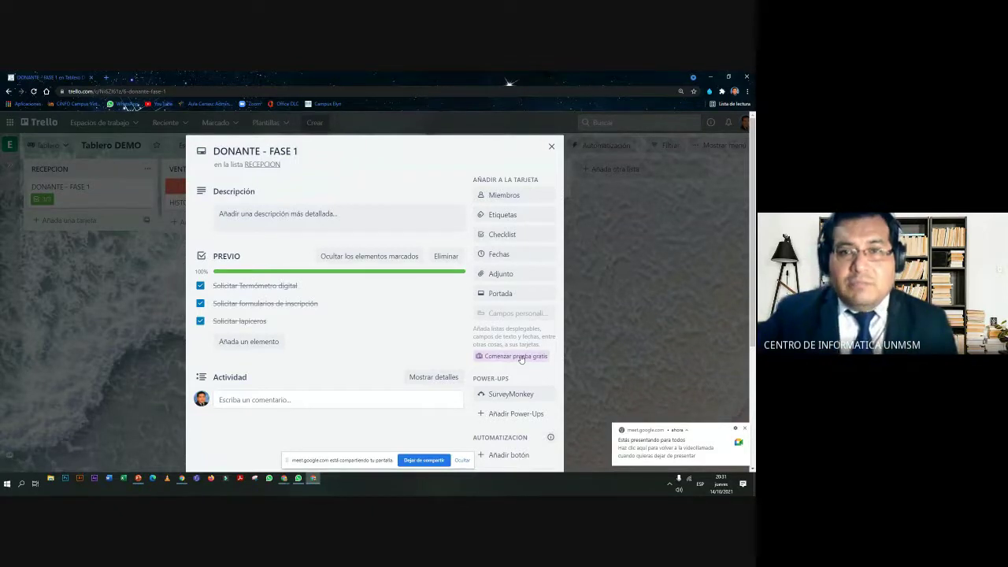
pyautogui.hotkey('alt', 'Tab')
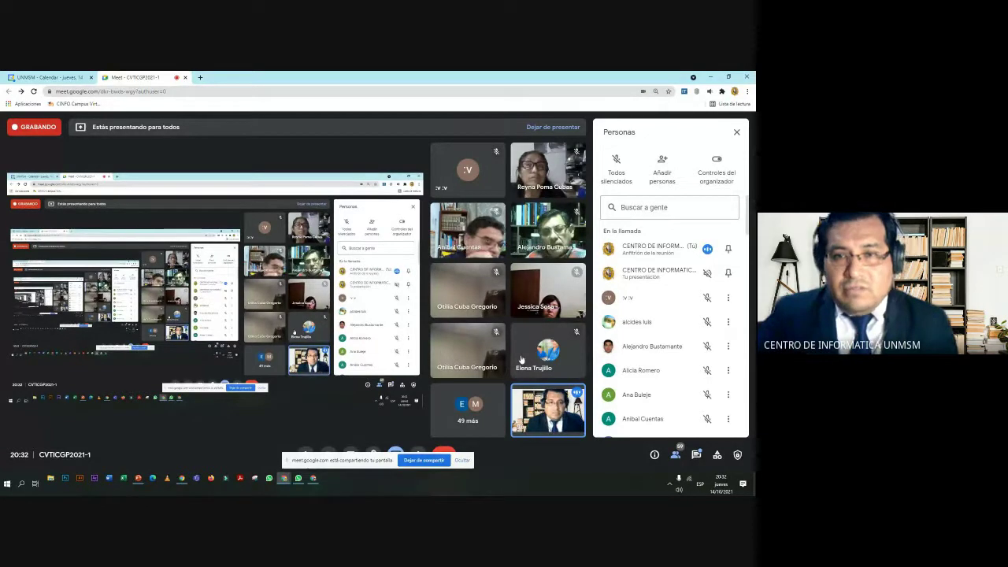
# Switch back to the Chrome window showing the DONANTE - FASE 1 card
pyautogui.hotkey('alt', 'Tab')
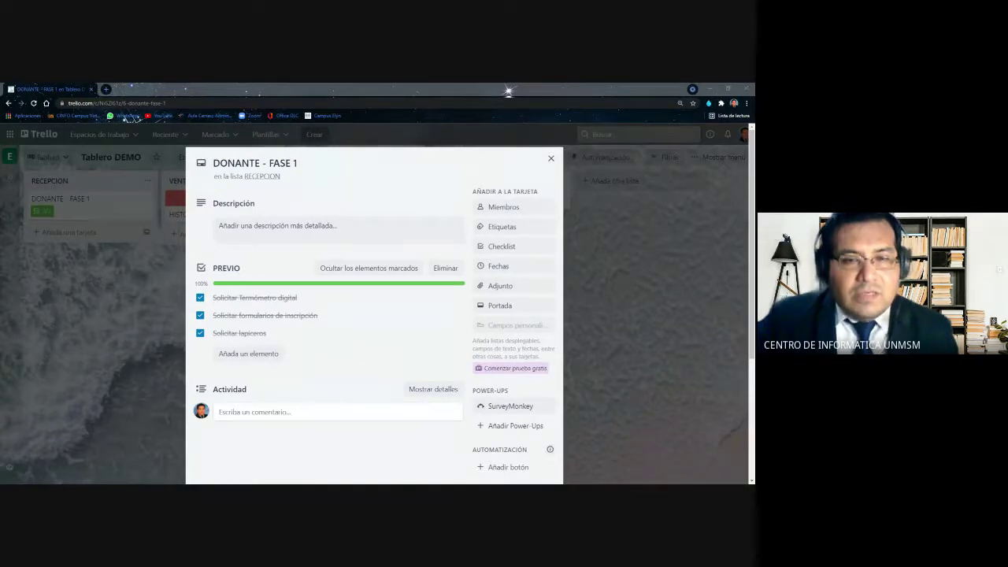
# Open the SurveyMonkey 'Autorizar' prompt under Power-Ups and dismiss it, twice
pyautogui.scroll(-1, 519, 396)
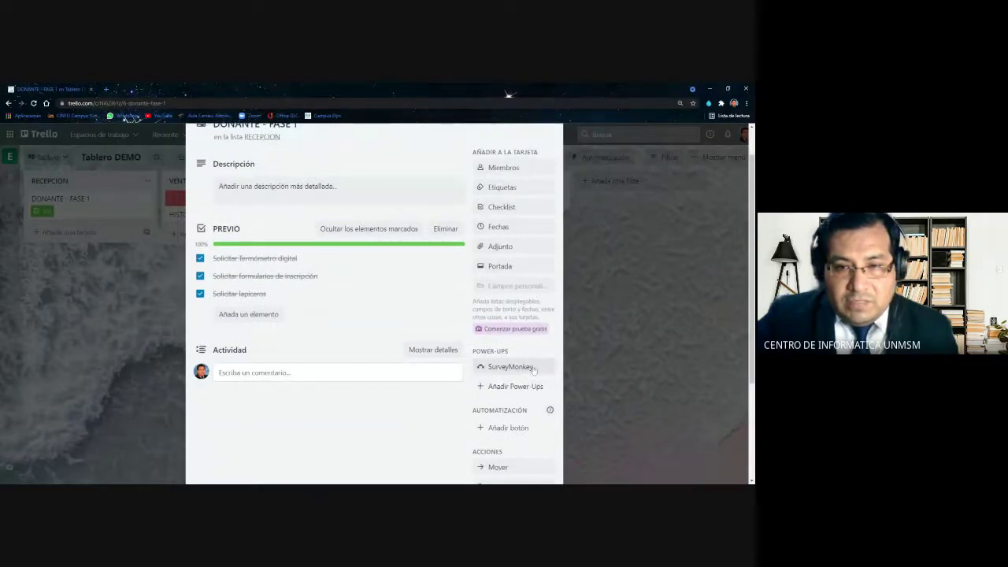
pyautogui.click(516, 370)
pyautogui.scroll(-2, 516, 370)
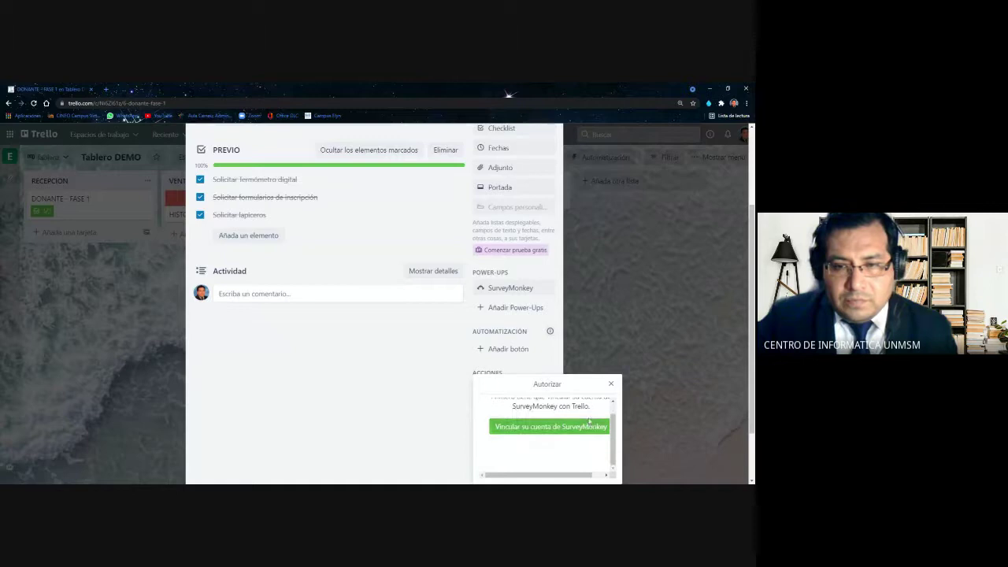
pyautogui.click(610, 385)
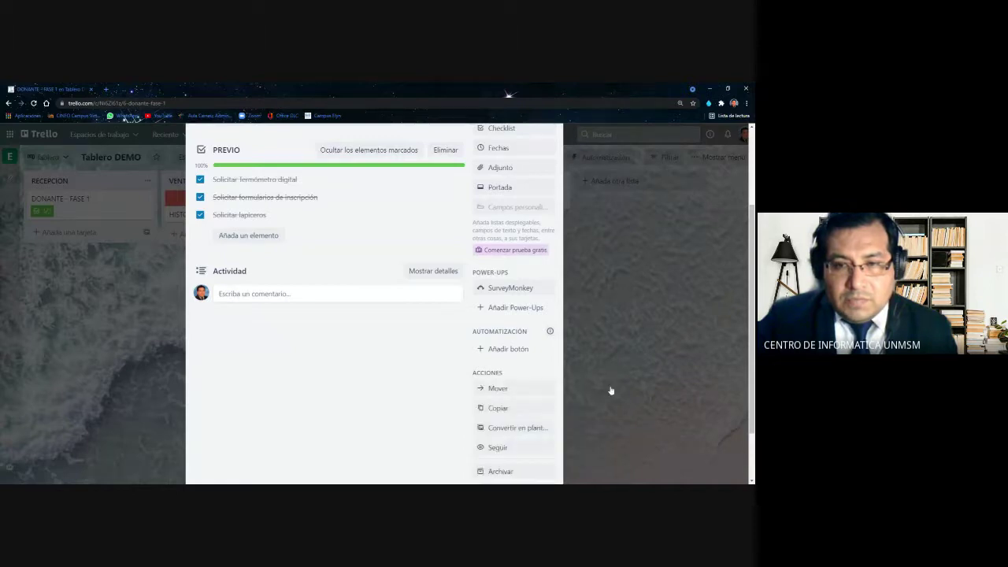
pyautogui.click(480, 291)
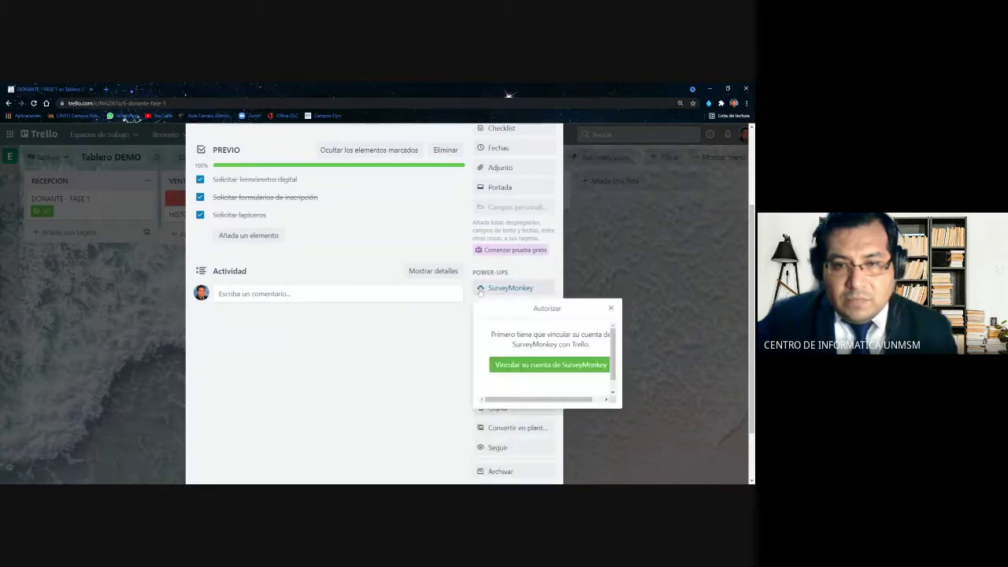
pyautogui.click(605, 399)
pyautogui.click(611, 308)
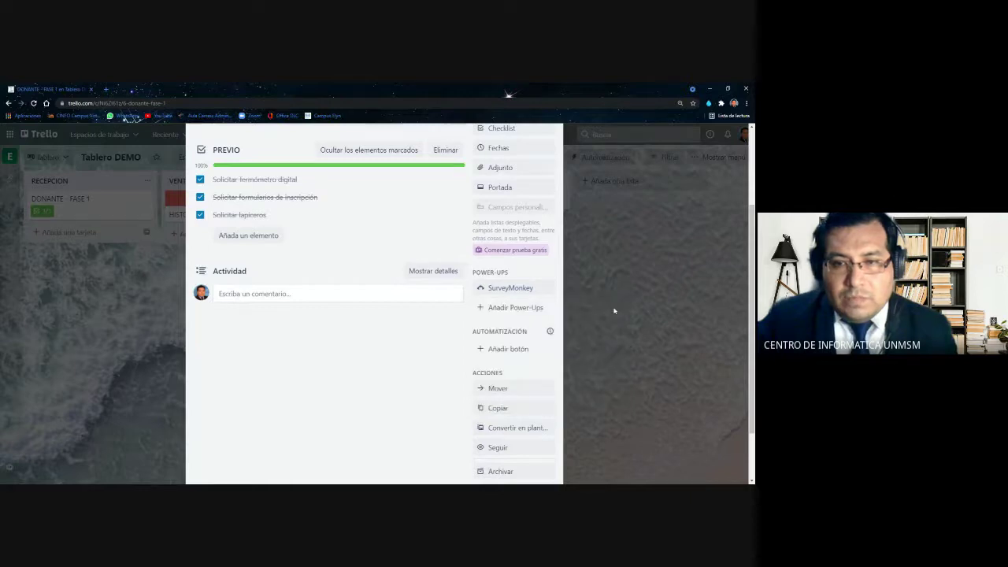
# Zoom the Trello page in and highlight the card's Power-Ups heading
pyautogui.scroll(1, 412, 340)
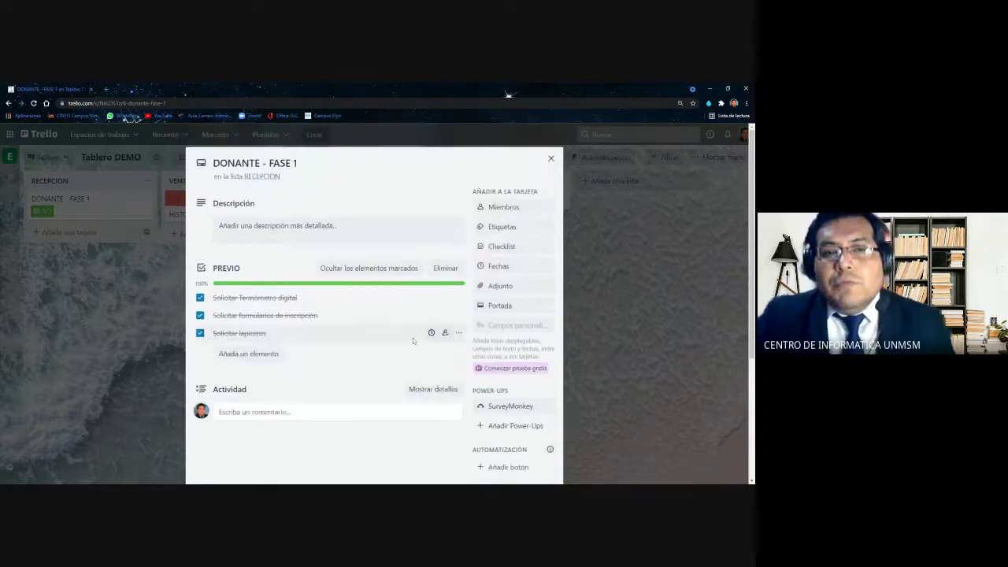
pyautogui.scroll(-2, 399, 313)
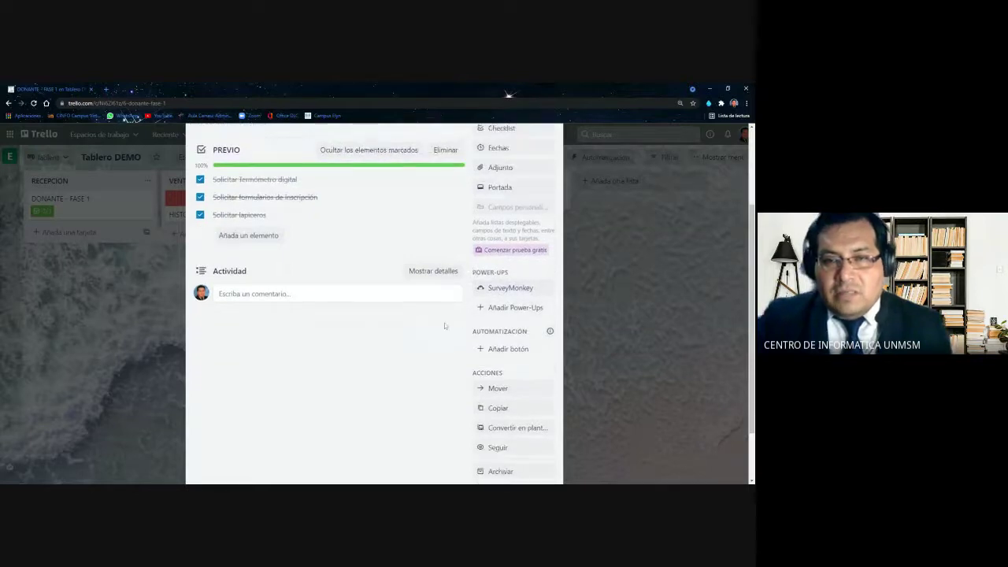
pyautogui.hotkey('ctrl', '+')
pyautogui.hotkey('ctrl', '+')
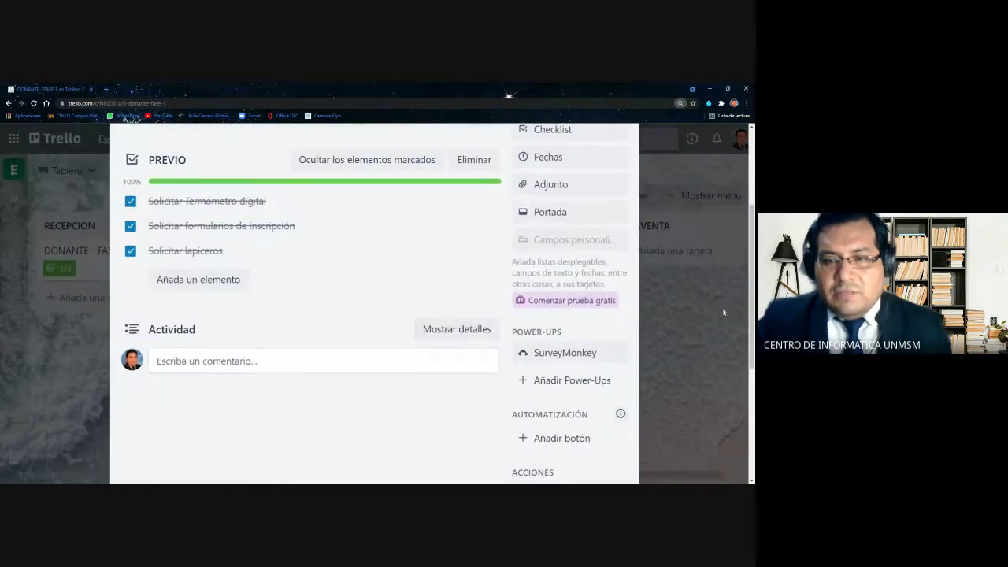
pyautogui.scroll(-1, 684, 313)
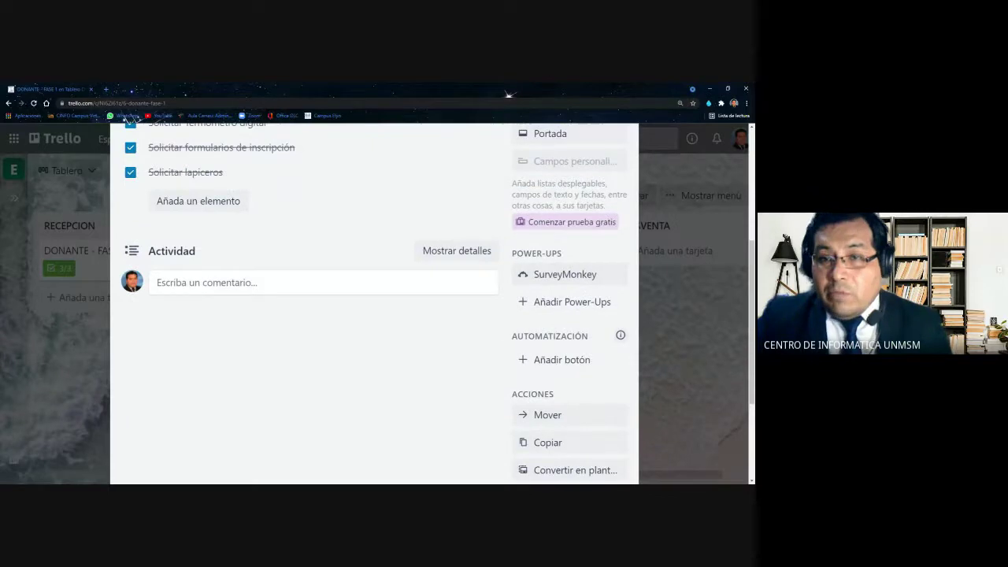
pyautogui.moveTo(512, 252); pyautogui.dragTo(563, 254)
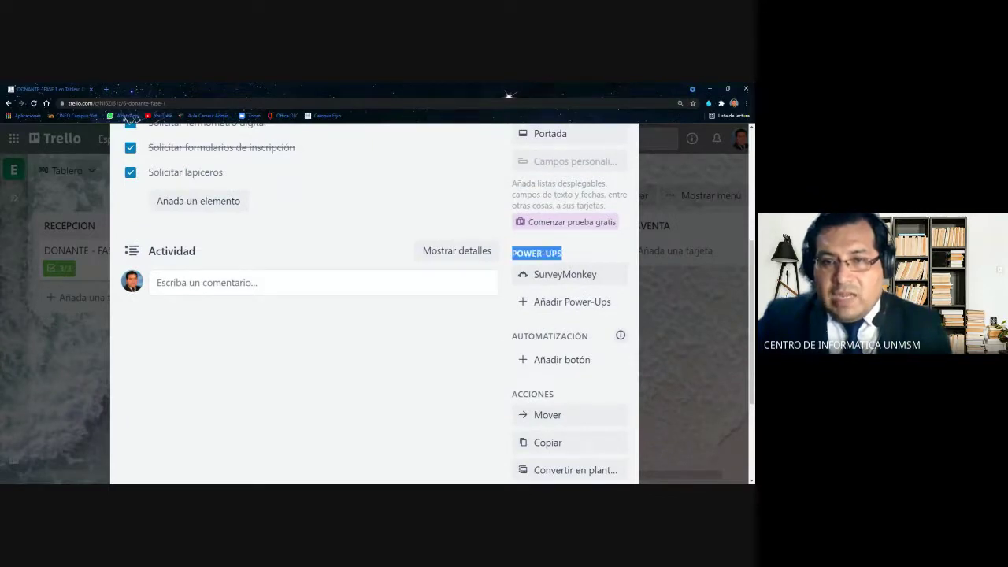
# Open 'Añadir Power-Ups' from the card sidebar, zoom out twice, and focus the search box
pyautogui.click(506, 315)
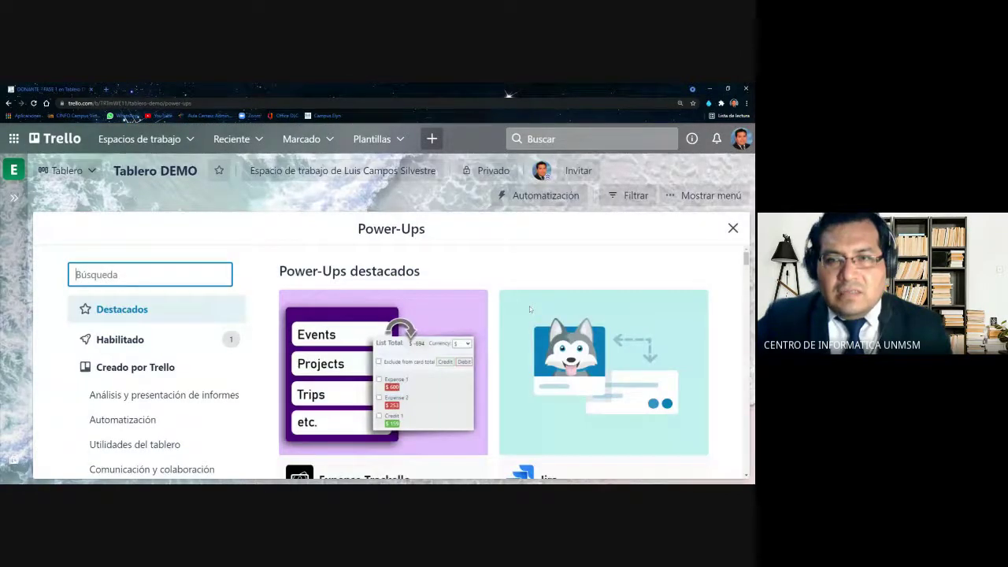
pyautogui.hotkey('ctrl', '-')
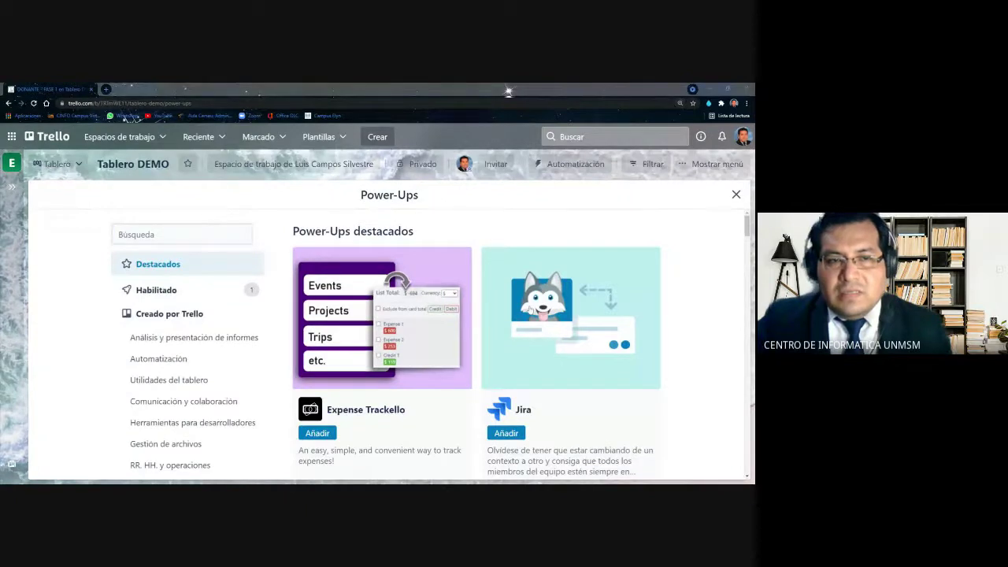
pyautogui.hotkey('ctrl', '-')
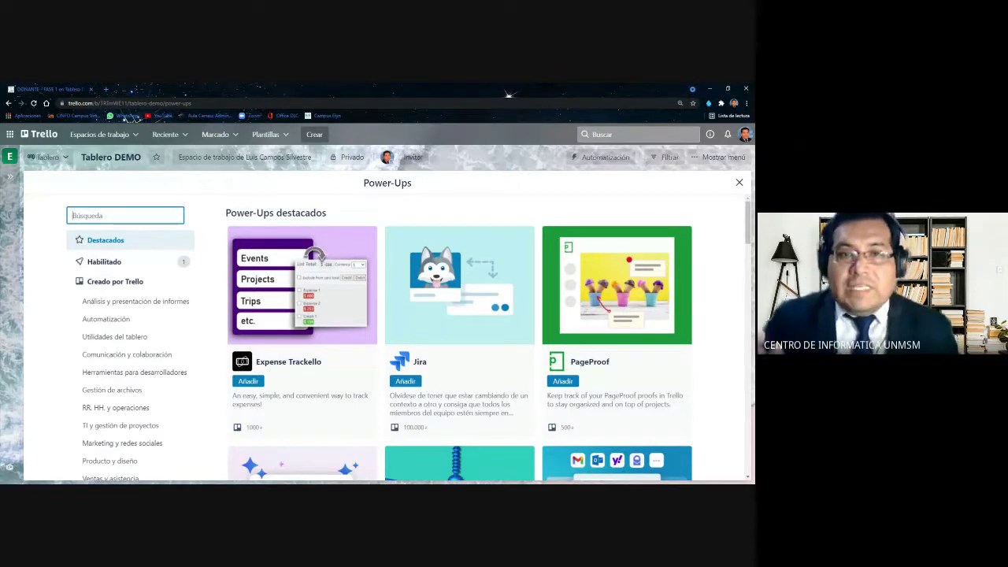
pyautogui.hotkey('alt', 'Tab')
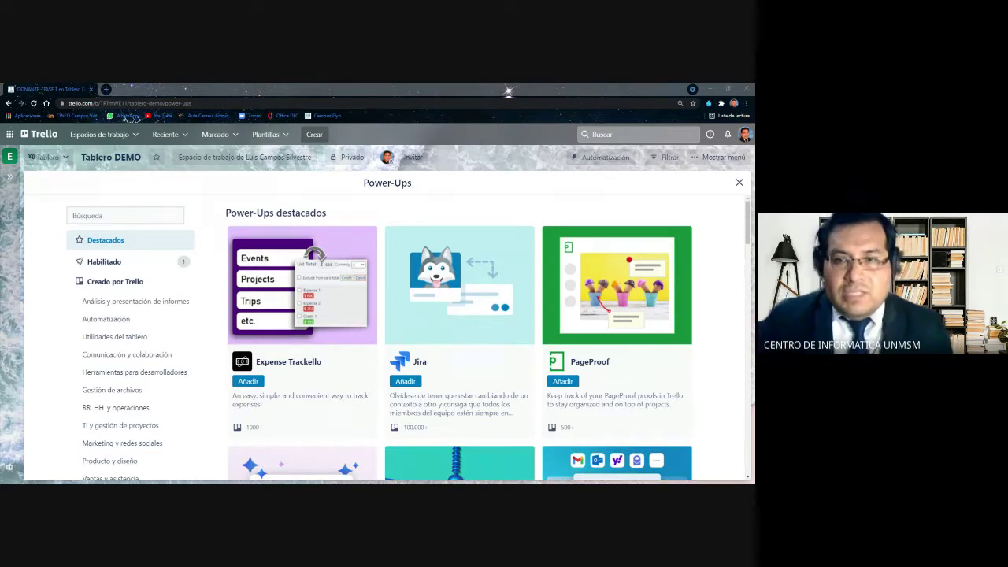
pyautogui.click(118, 215)
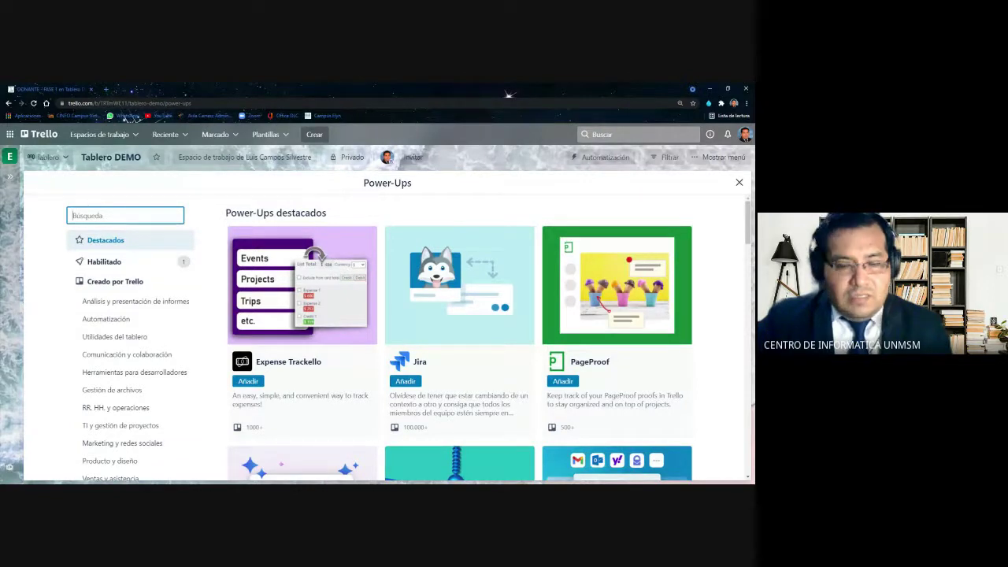
# Search the Power-Ups directory for 'encuesta', leaving only SurveyMonkey listed
pyautogui.write('en')
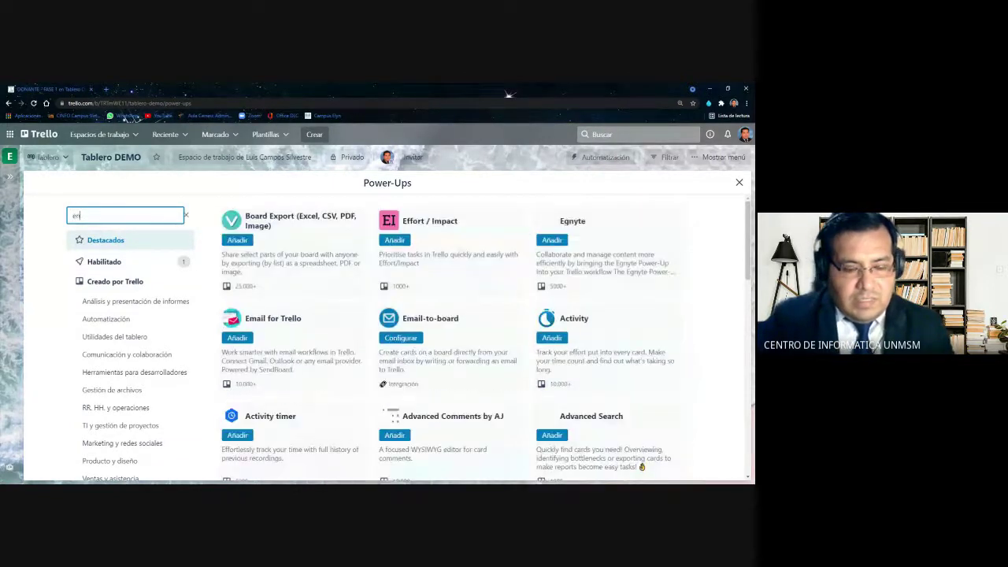
pyautogui.write('cuesta')
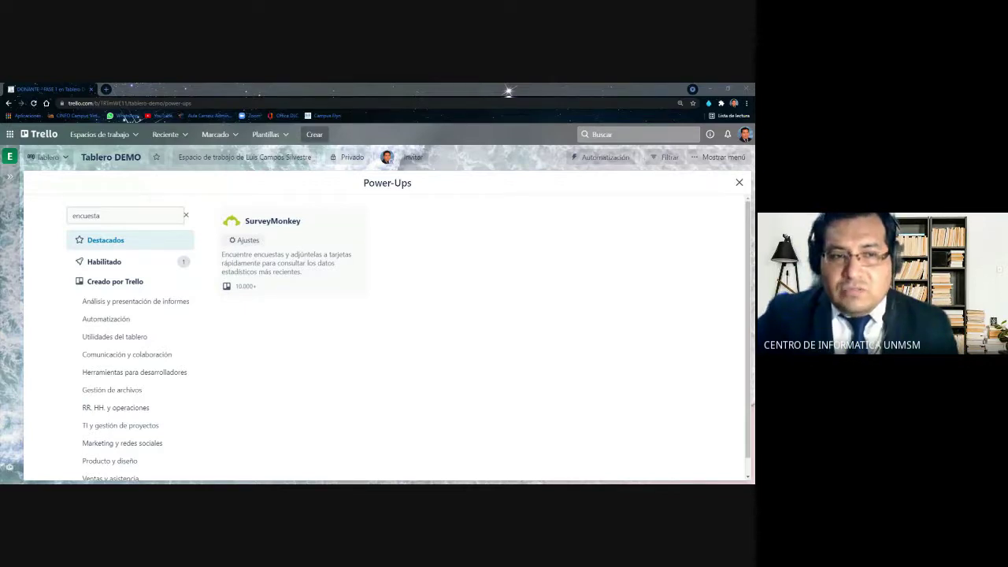
pyautogui.hotkey('alt', 'Tab')
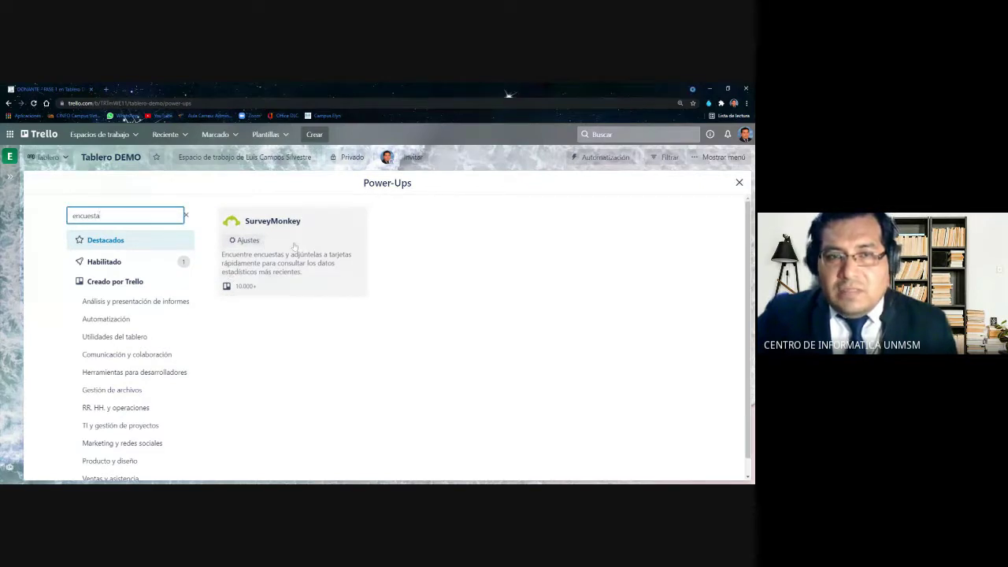
# Close the Power-Ups dialog and review DONANTE - FASE 1, which lists SurveyMonkey under Power-Ups
pyautogui.click(738, 182)
pyautogui.scroll(-3, 611, 280)
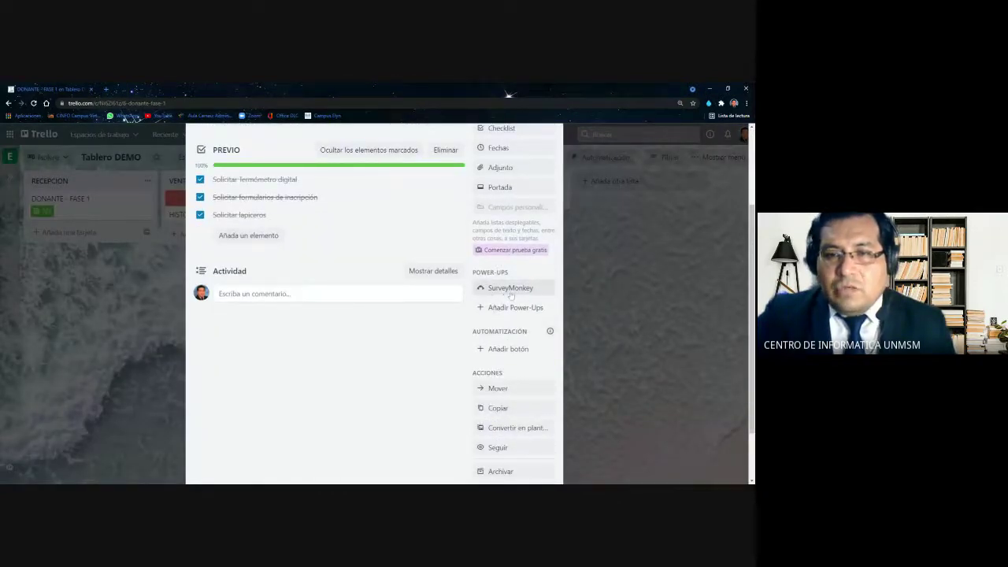
pyautogui.scroll(1, 509, 292)
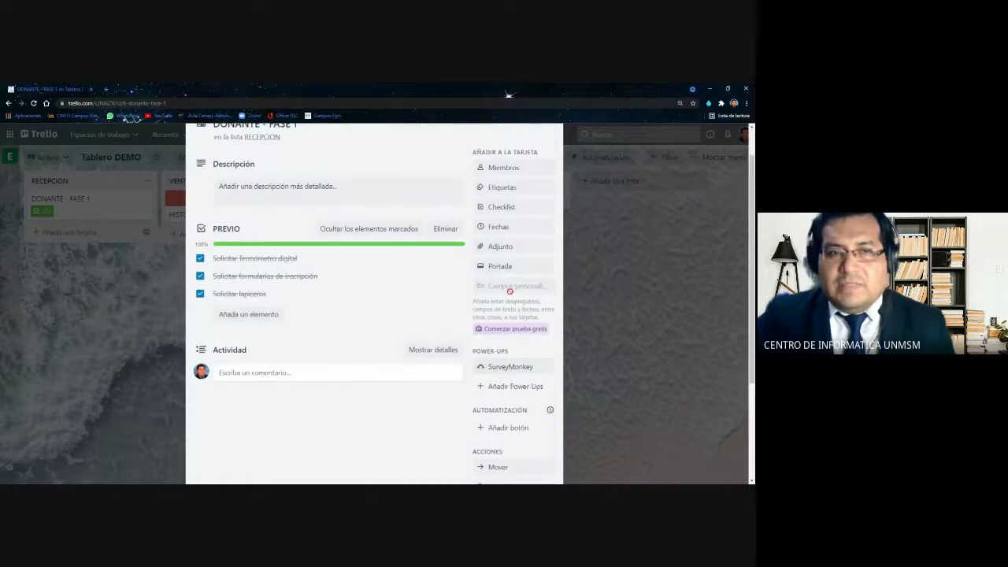
pyautogui.scroll(1, 510, 292)
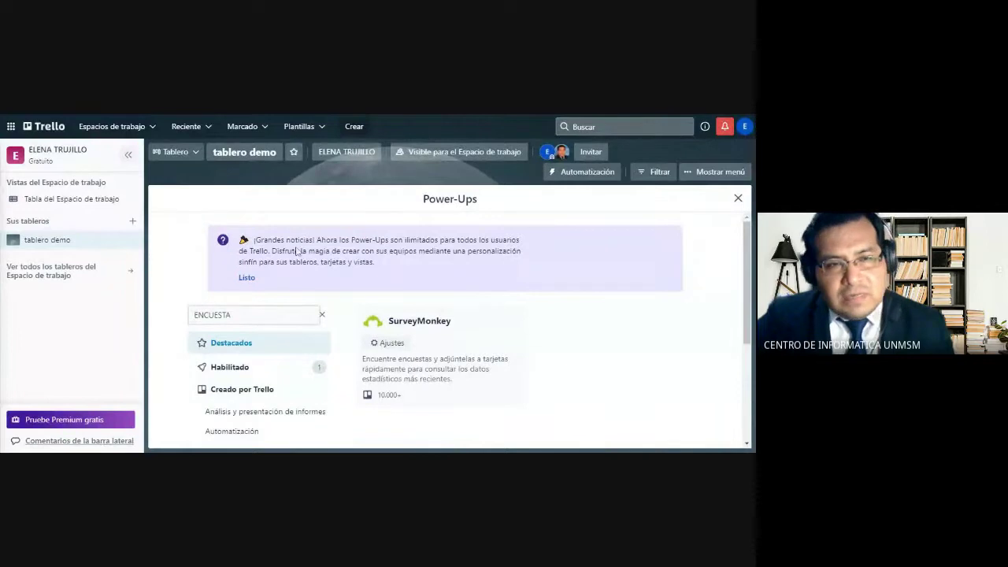
# View the SurveyMonkey Power-Up's detail page, then close the Power-Ups dialog
pyautogui.click(415, 326)
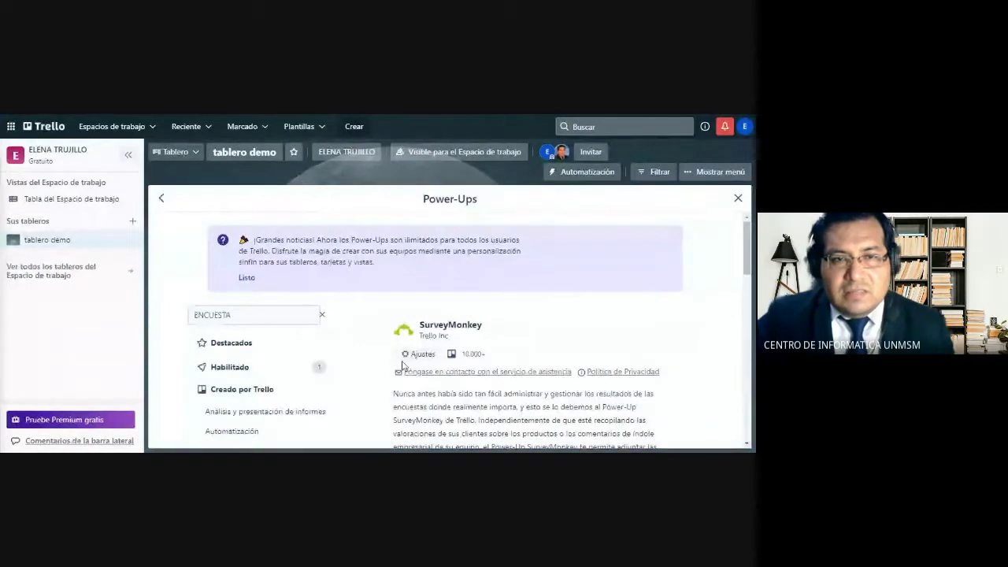
pyautogui.click(737, 198)
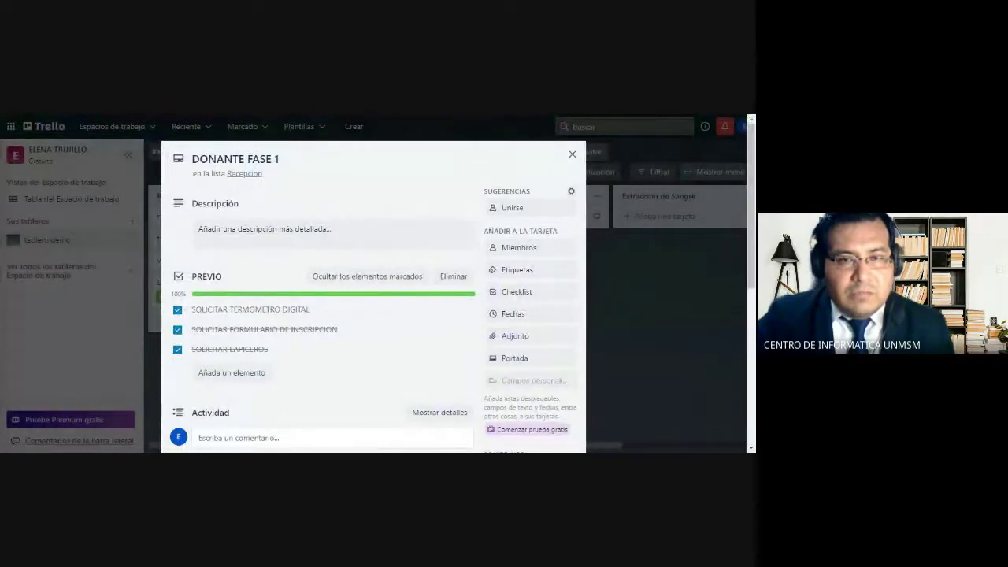
pyautogui.moveTo(754, 213); pyautogui.dragTo(750, 282)
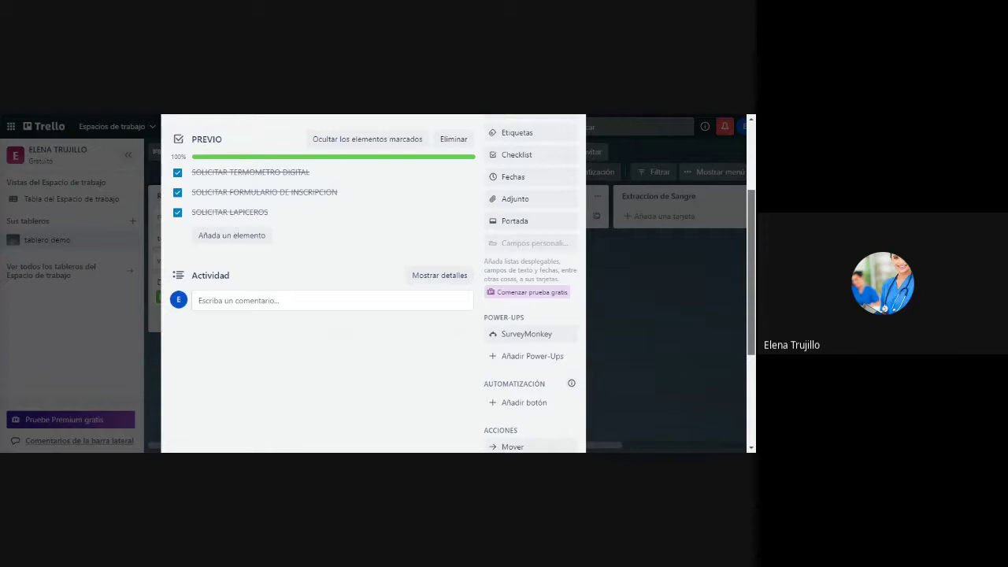
pyautogui.scroll(1, 745, 263)
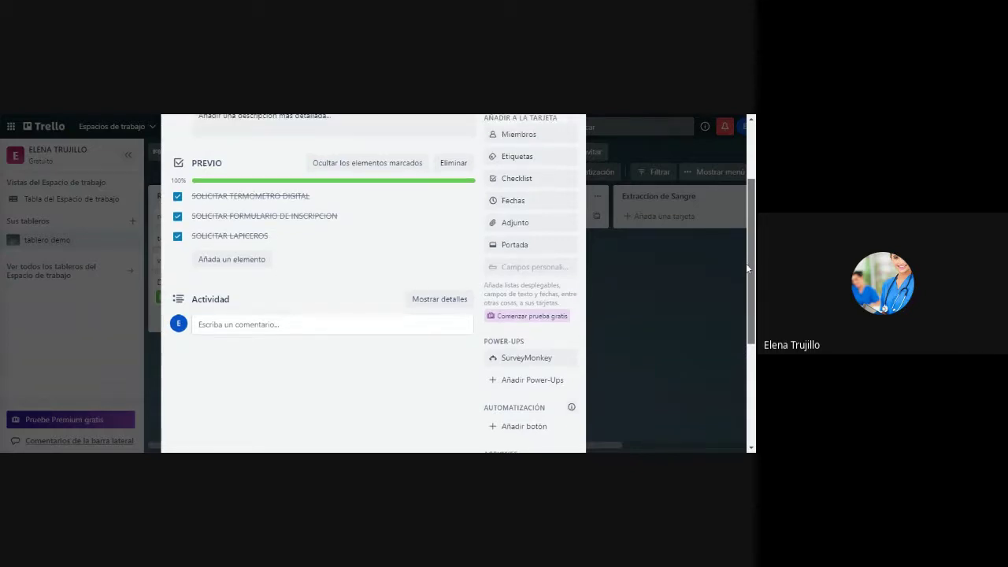
pyautogui.scroll(2, 746, 263)
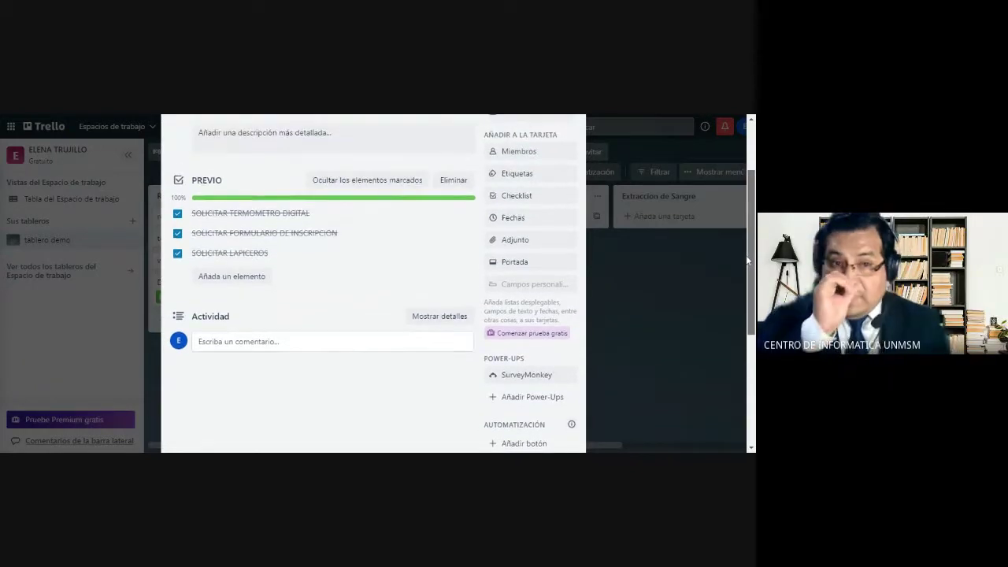
pyautogui.scroll(2, 747, 243)
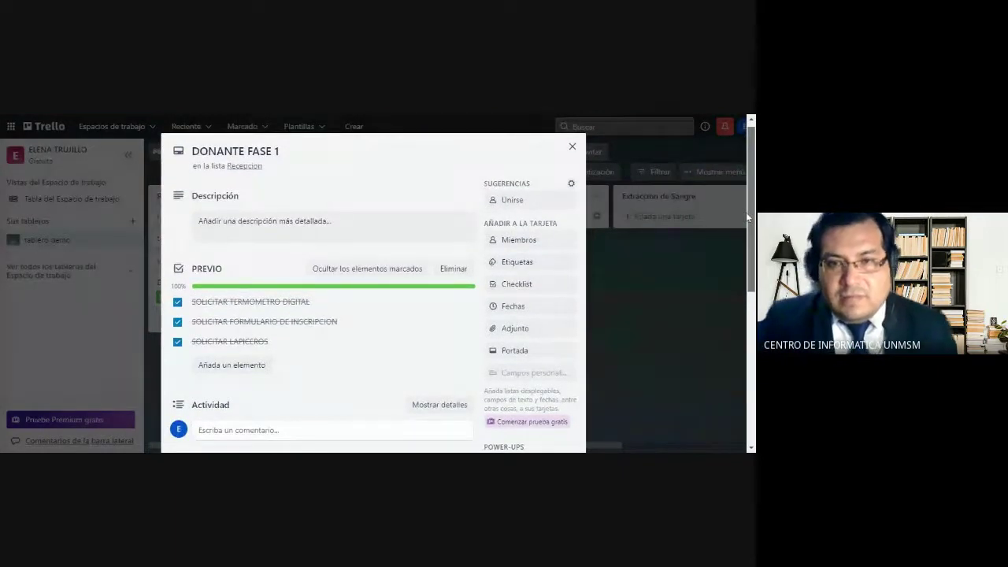
pyautogui.scroll(-1, 746, 212)
pyautogui.scroll(-1, 458, 284)
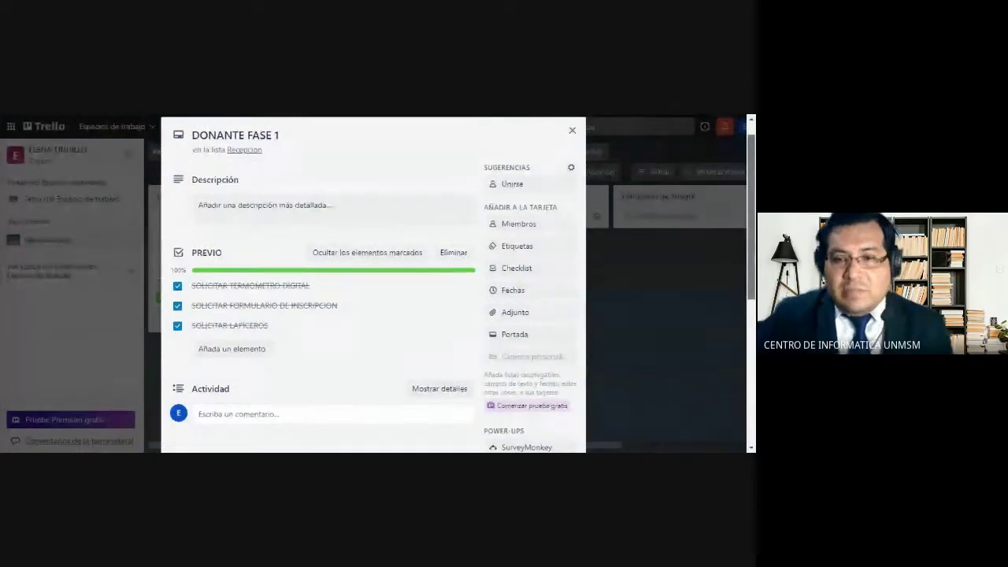
pyautogui.scroll(-2, 744, 273)
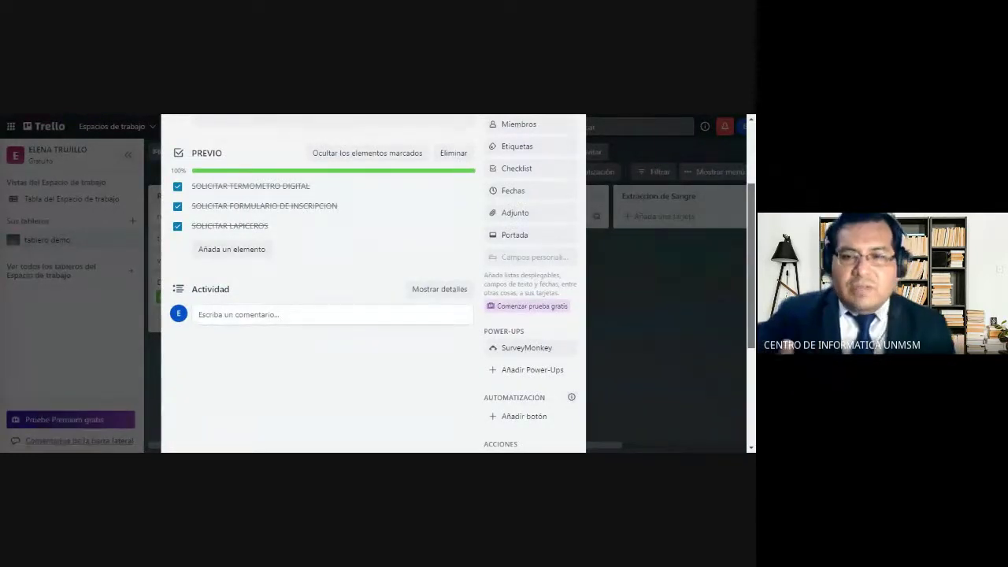
pyautogui.moveTo(754, 270); pyautogui.dragTo(750, 301)
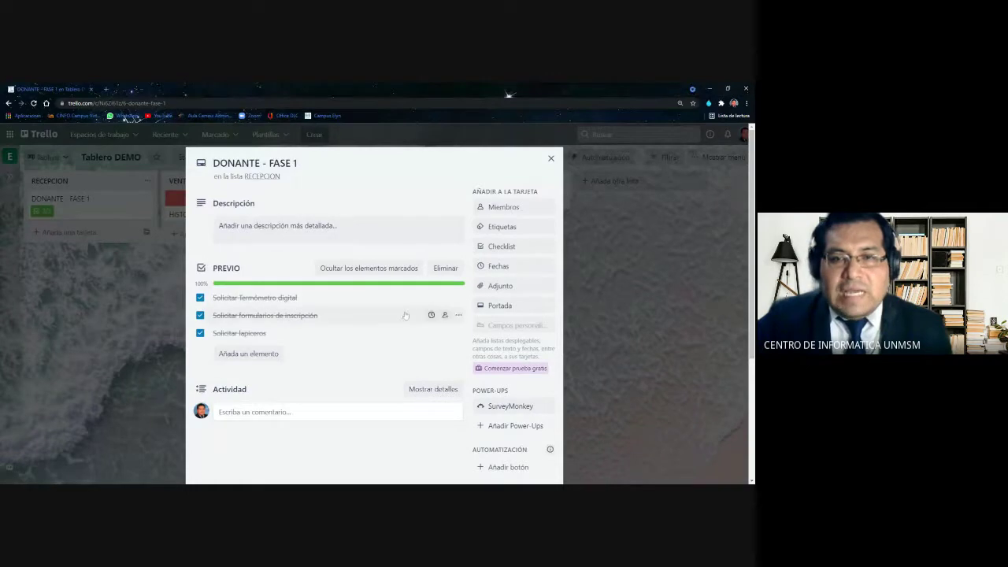
# Try orange and blue covers, settle on red for DONANTE - FASE 1, and close the card
pyautogui.scroll(-1, 501, 279)
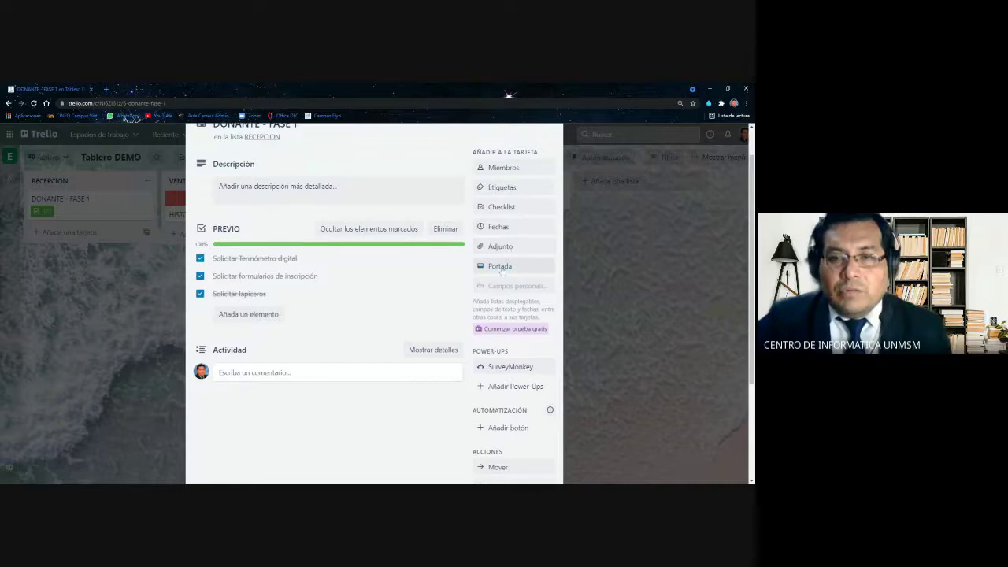
pyautogui.click(501, 267)
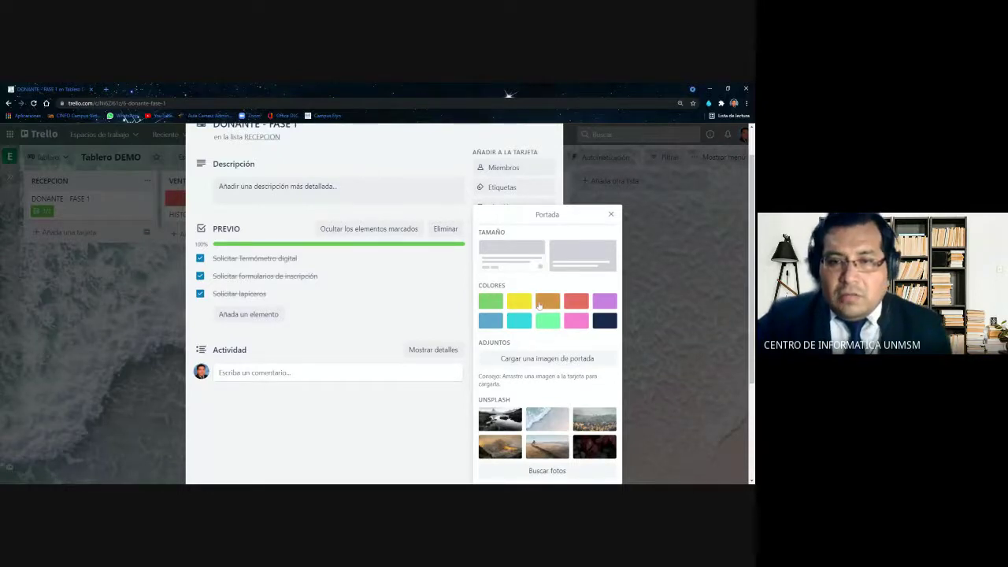
pyautogui.click(539, 306)
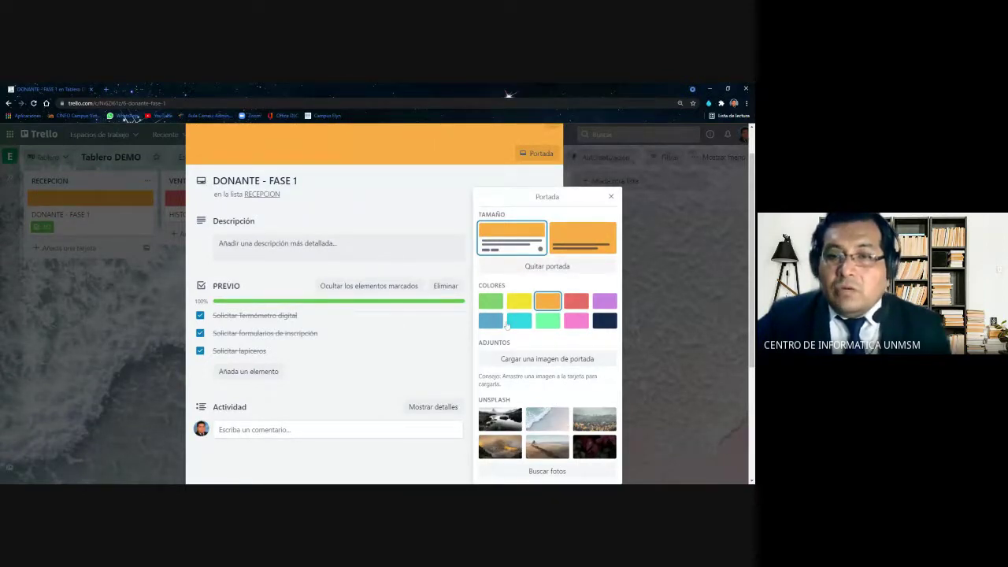
pyautogui.click(491, 321)
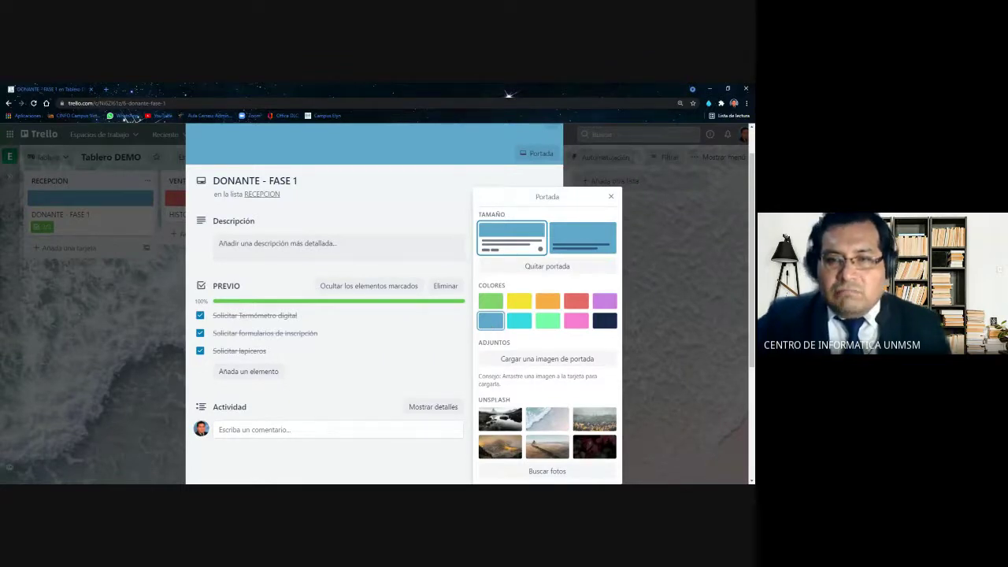
pyautogui.click(575, 301)
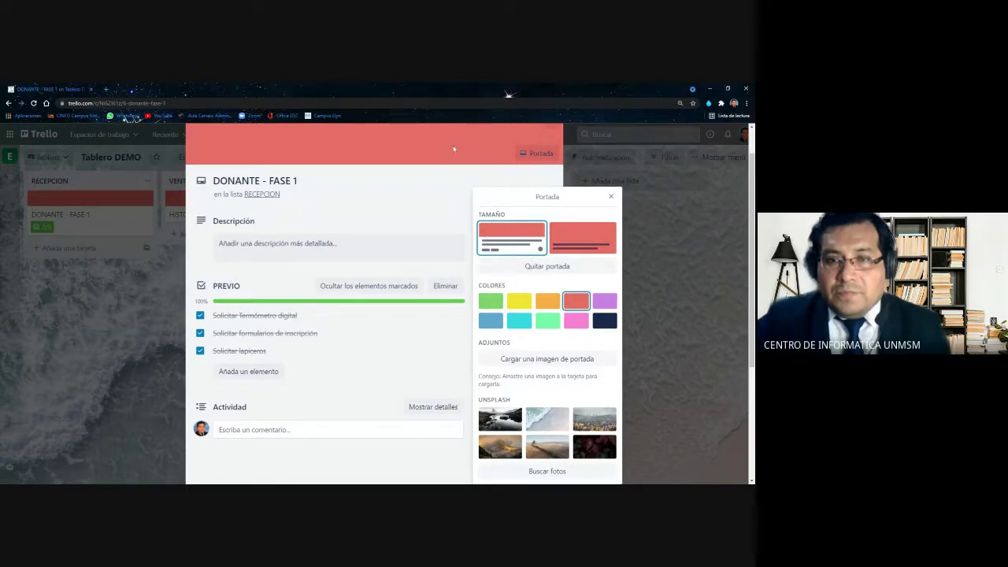
pyautogui.click(611, 198)
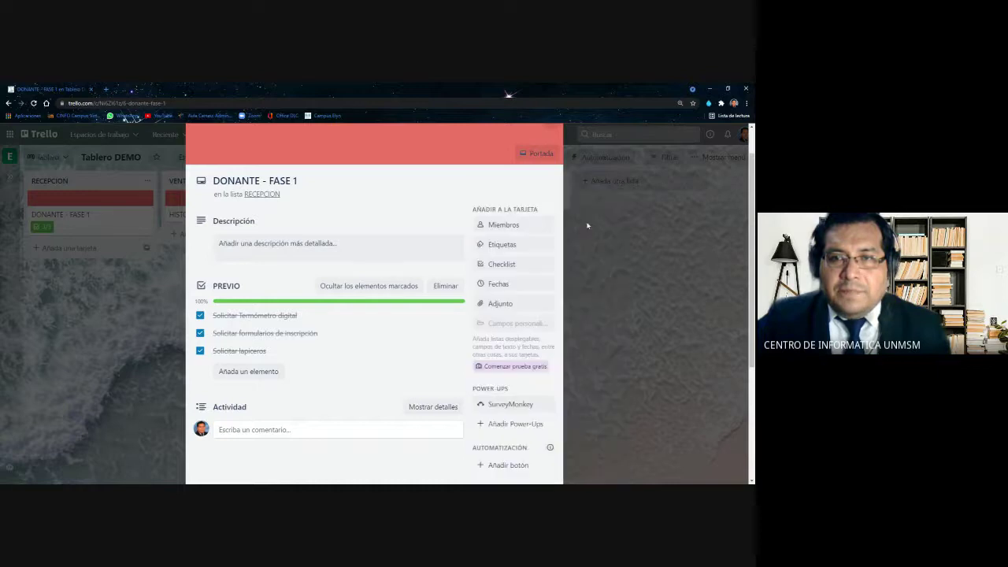
pyautogui.scroll(1, 585, 228)
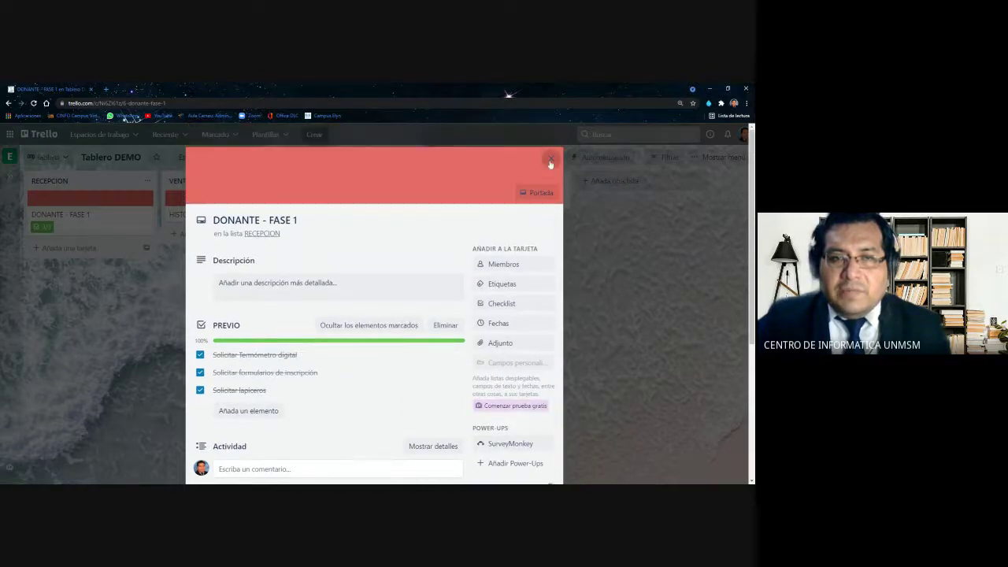
pyautogui.click(551, 162)
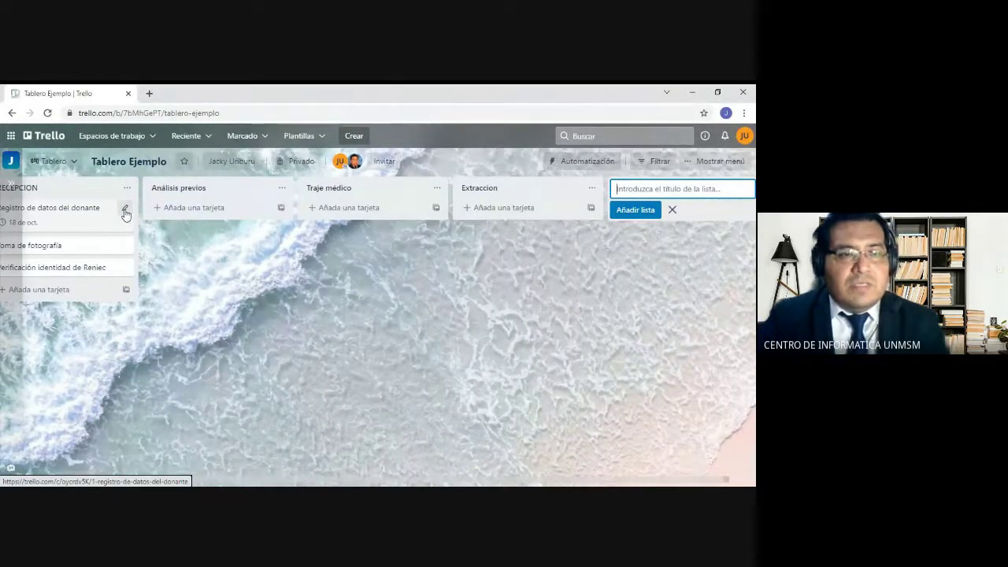
# Open Registro de datos del donante via quick edit, apply a yellow cover, and close it
pyautogui.click(125, 211)
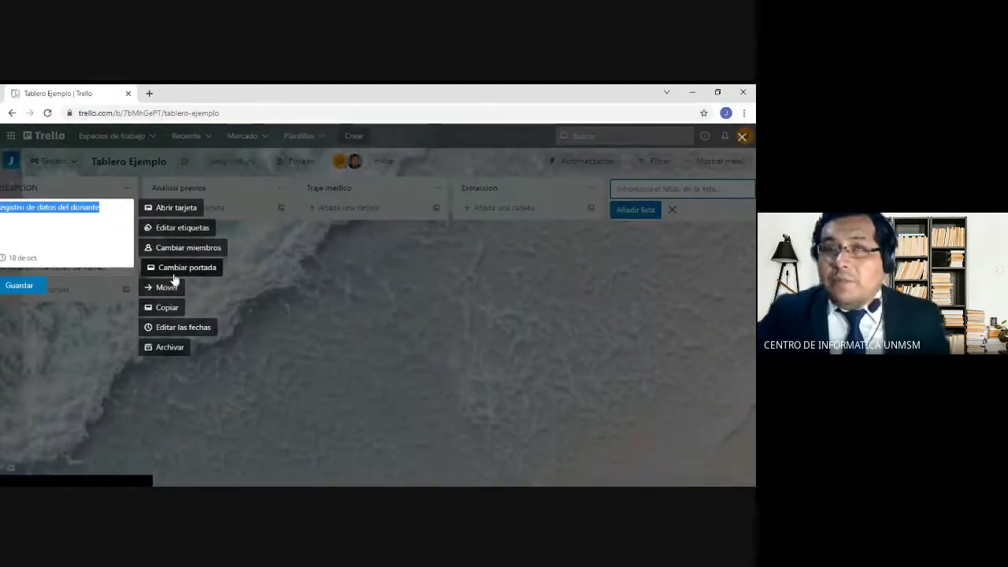
pyautogui.click(174, 211)
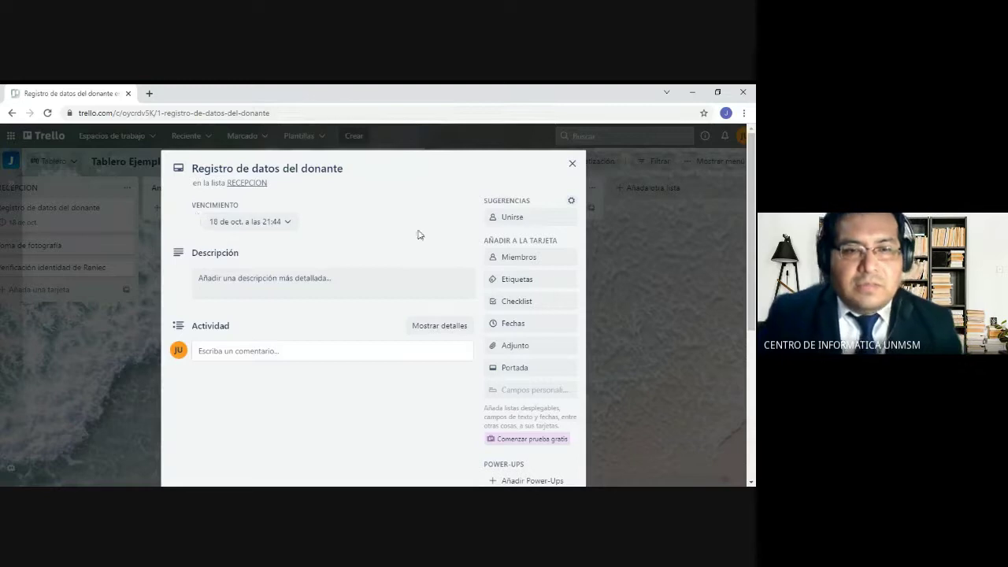
pyautogui.click(514, 371)
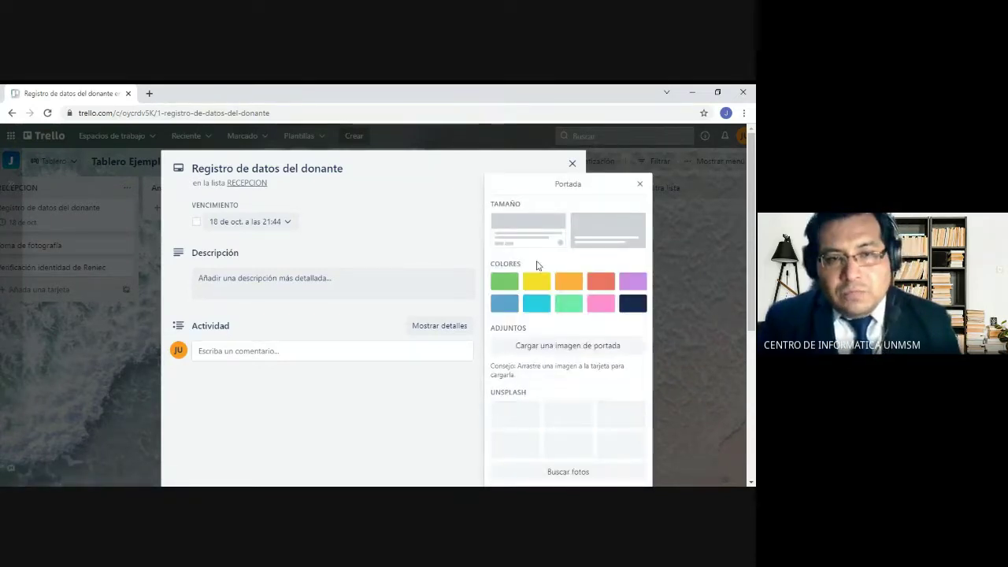
pyautogui.click(538, 283)
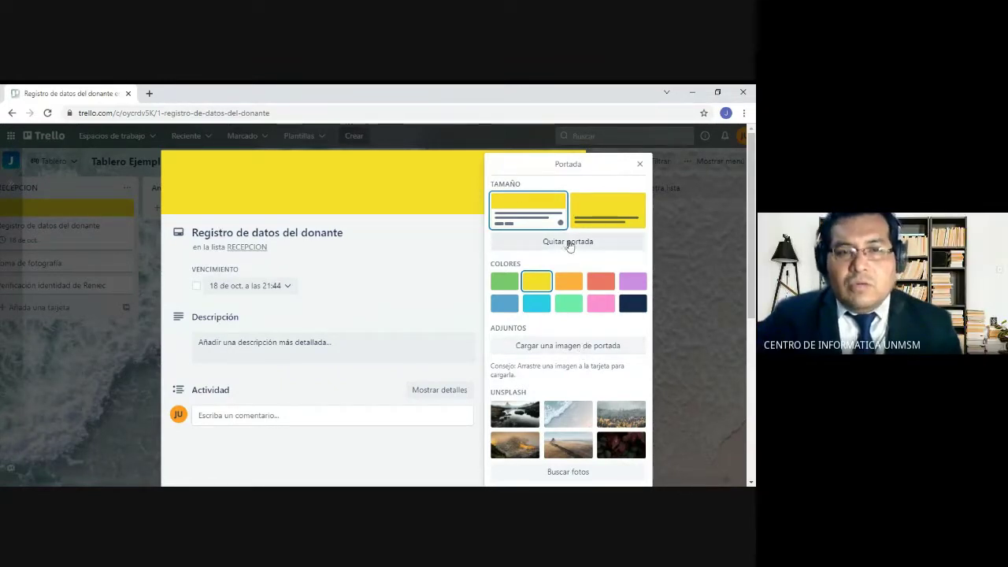
pyautogui.click(641, 166)
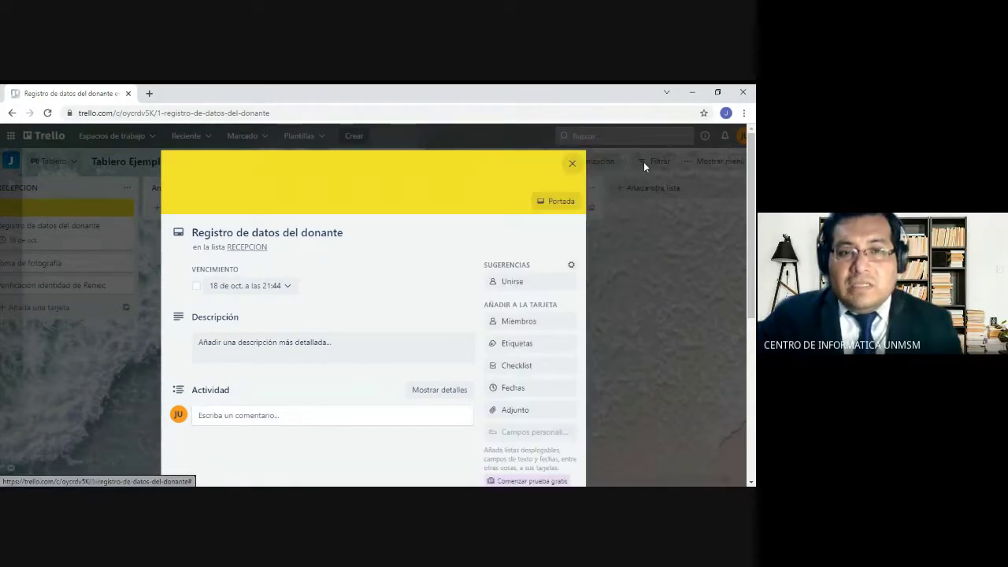
pyautogui.click(572, 164)
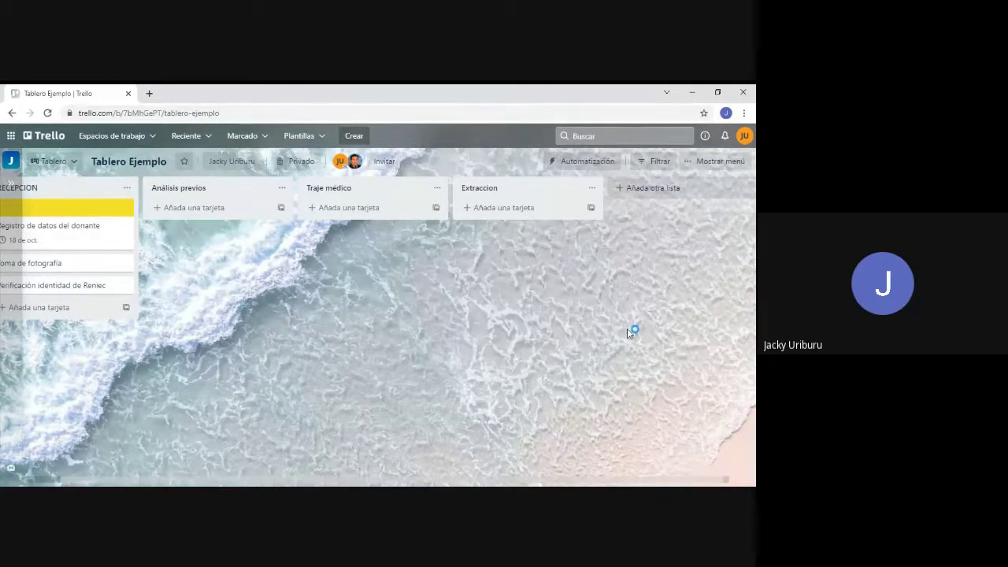
pyautogui.hscroll(-1, 288, 288)
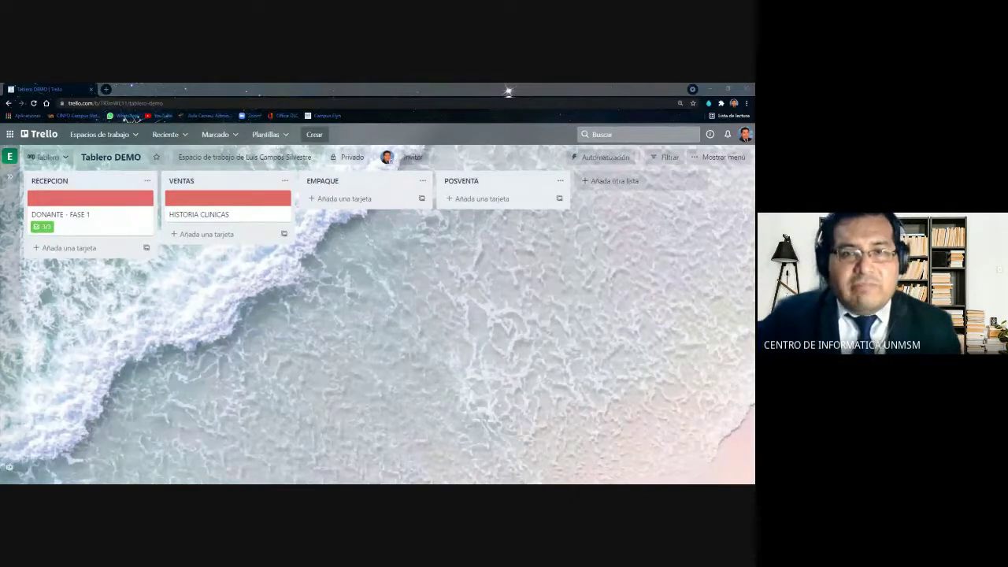
# Zoom the Tablero DEMO board in two levels, then return to the Trello boards home page
pyautogui.click(397, 284)
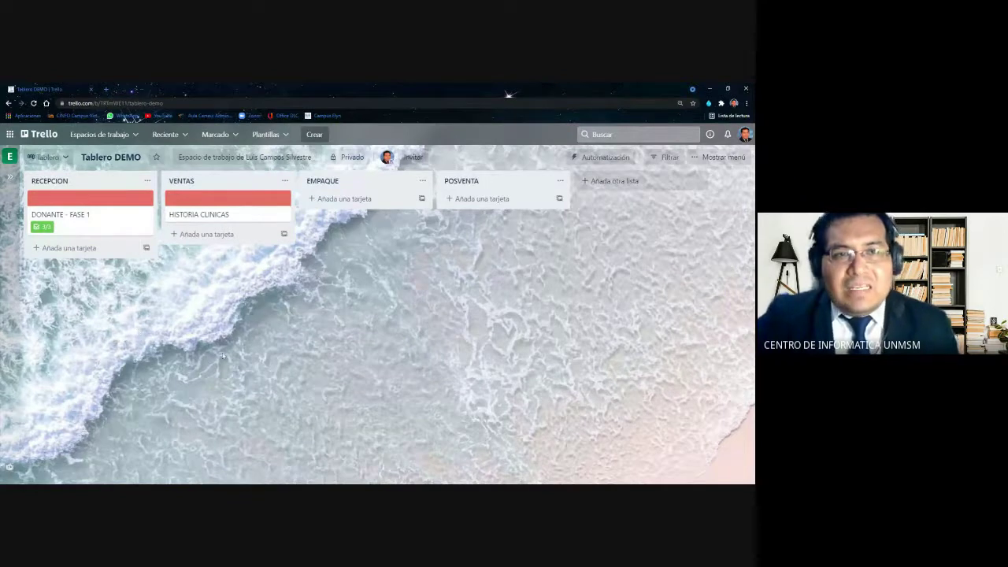
pyautogui.hotkey('ctrl', '+')
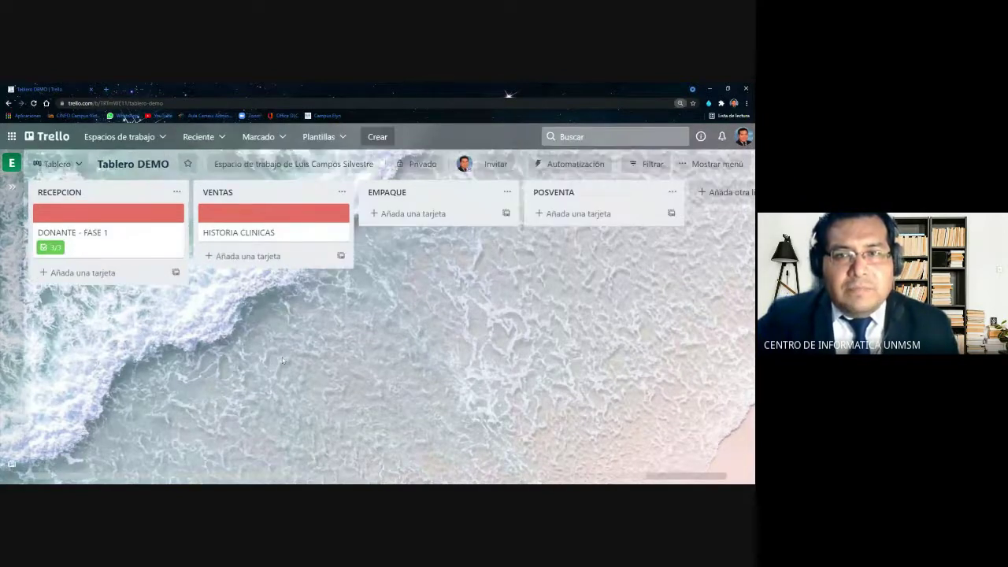
pyautogui.hotkey('ctrl', '+')
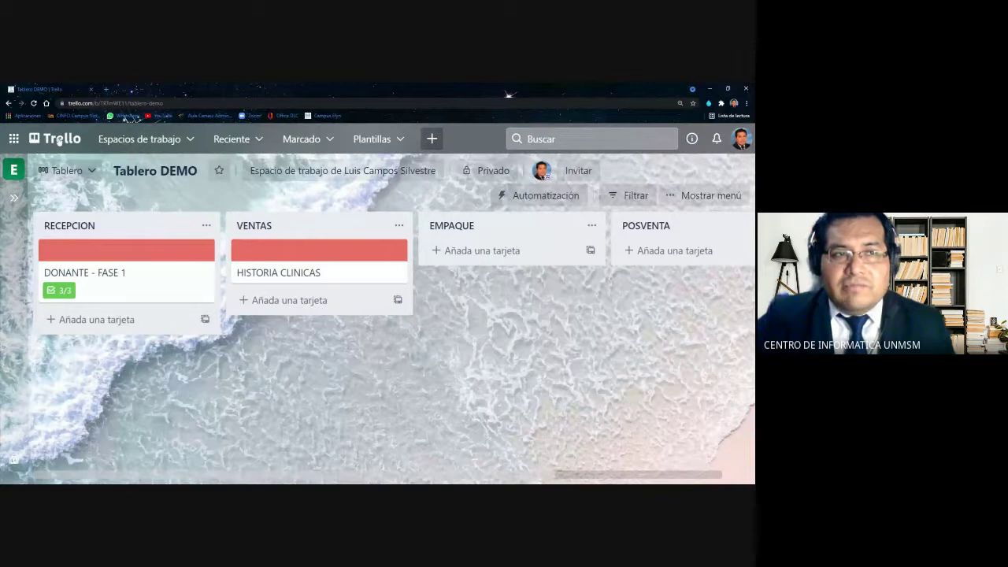
pyautogui.click(59, 140)
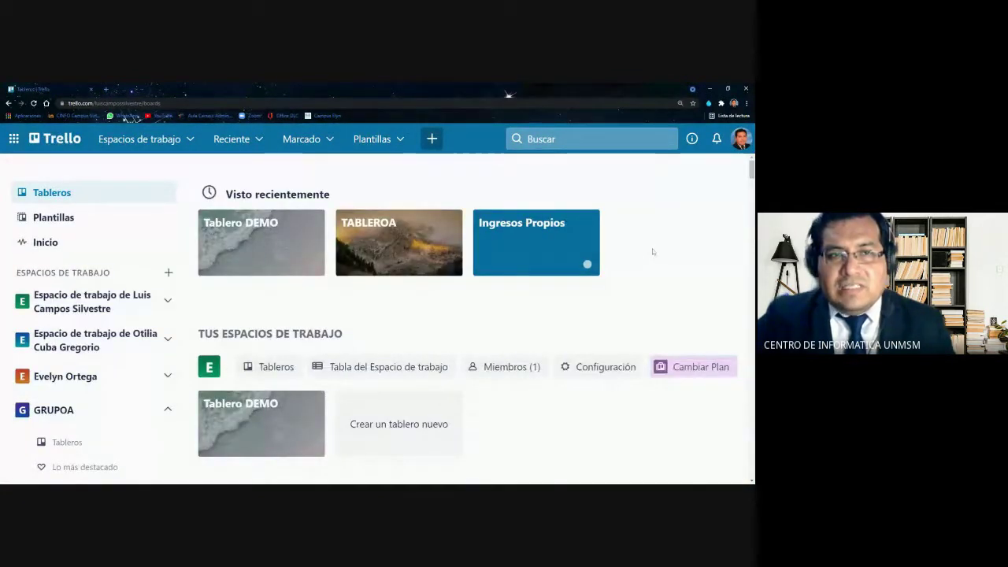
# Reset the zoom to normal, reload the boards home page, and bring up the Crear menu
pyautogui.hotkey('ctrl', '-')
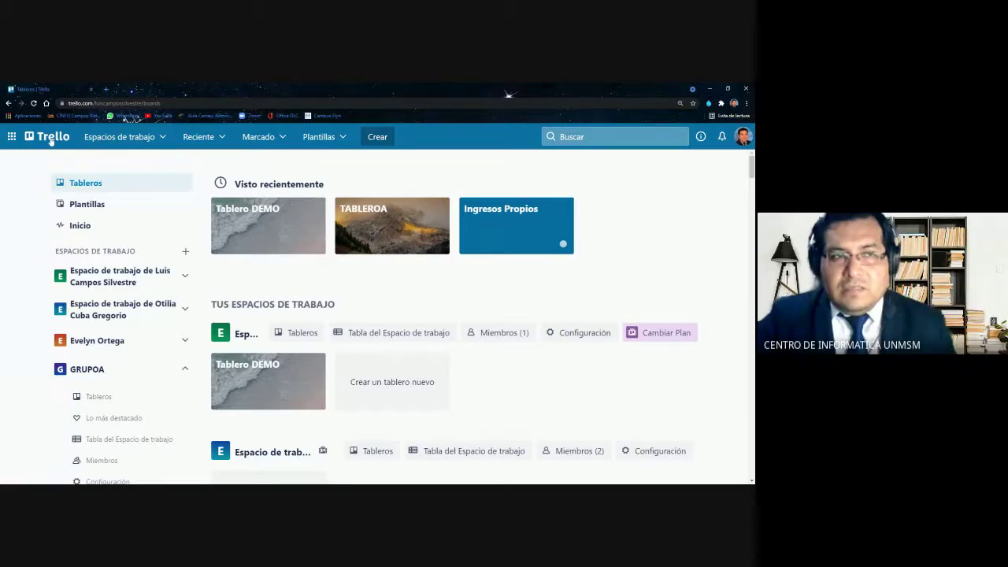
pyautogui.click(50, 139)
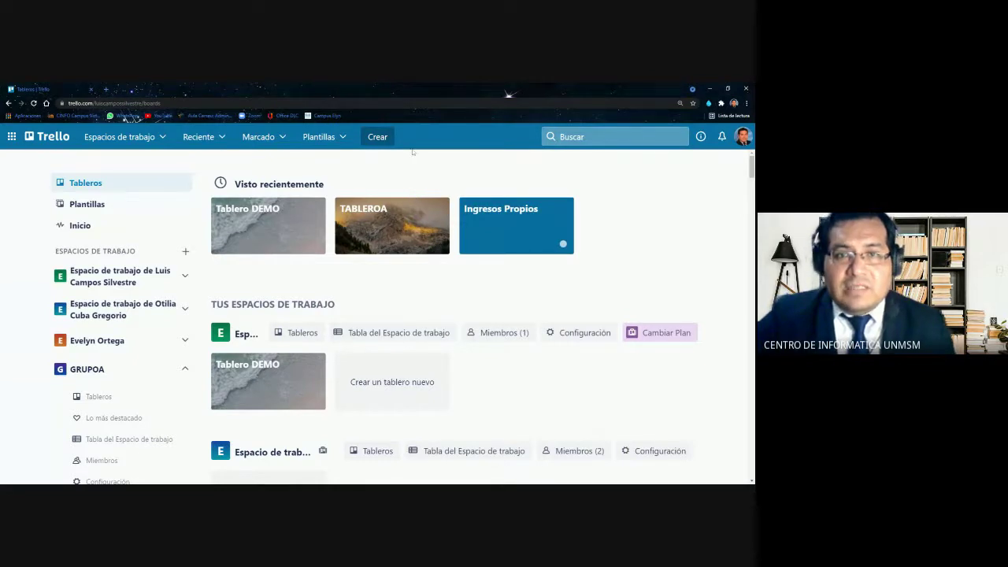
pyautogui.click(385, 138)
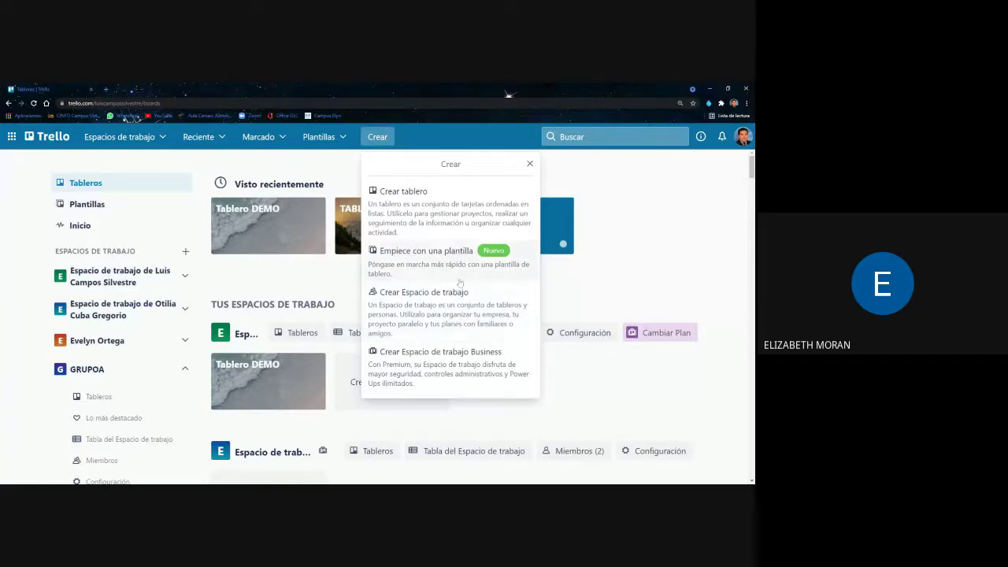
# Close the Crear menu and zoom the boards home page in one level
pyautogui.click(33, 172)
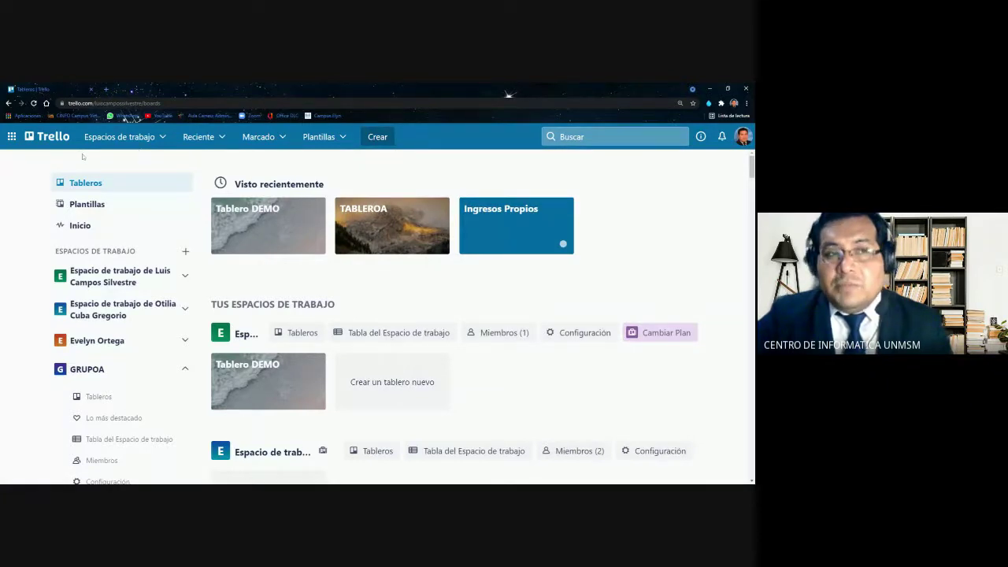
pyautogui.hotkey('ctrl', '+')
pyautogui.hotkey('ctrl', '+')
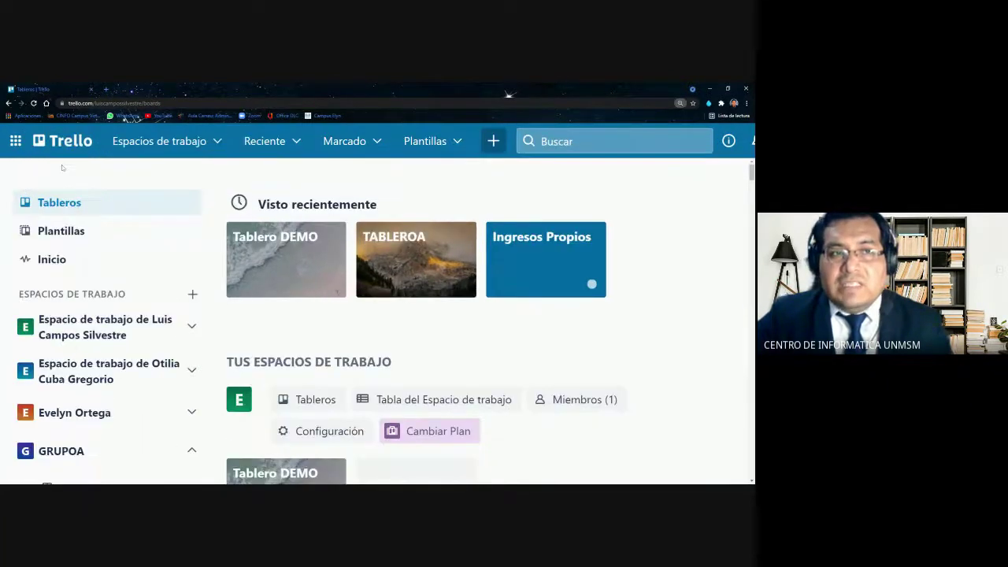
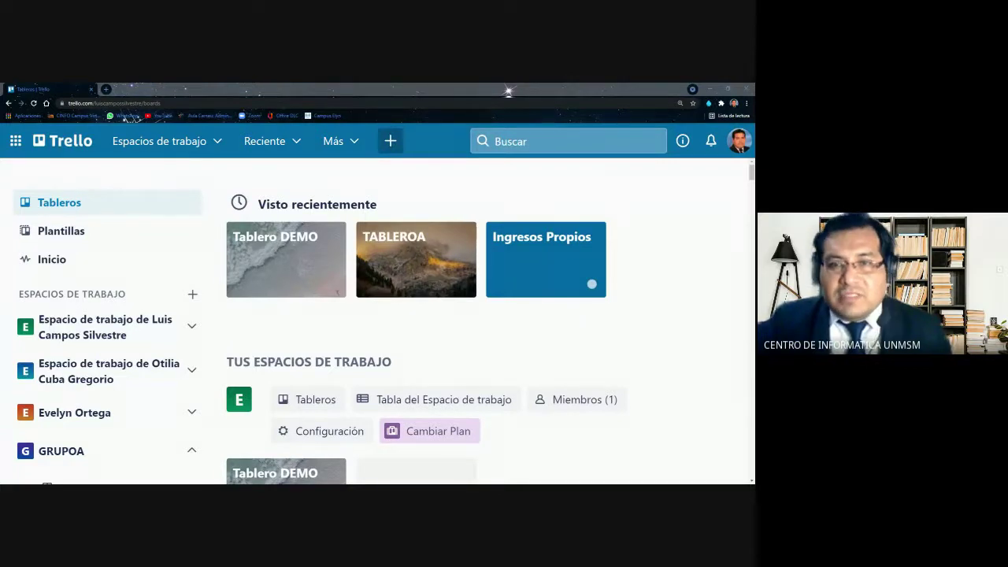
# Zoom the browser out two steps and choose Crear > Crear Espacio de trabajo
pyautogui.hotkey('ctrl', '-')
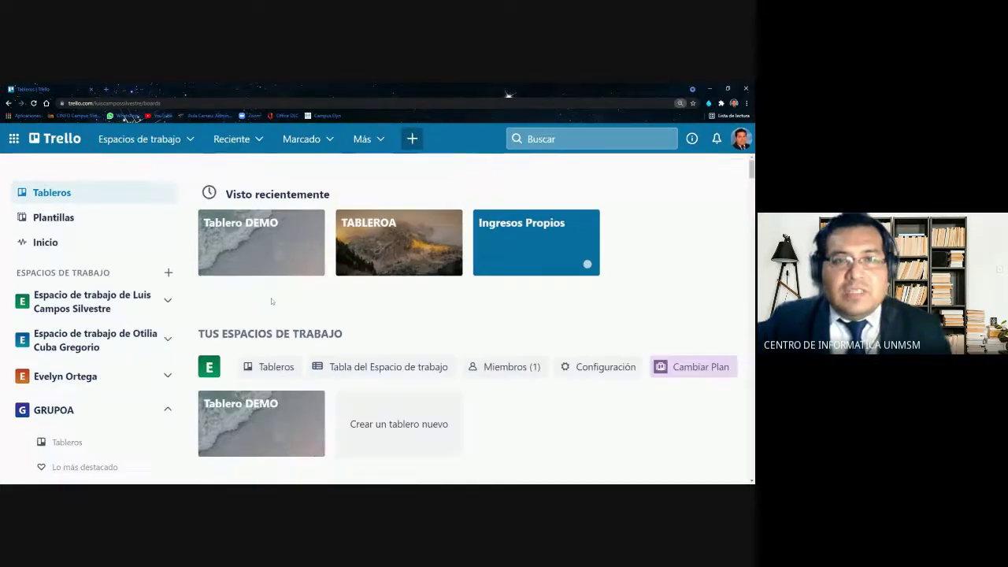
pyautogui.hotkey('ctrl', '-')
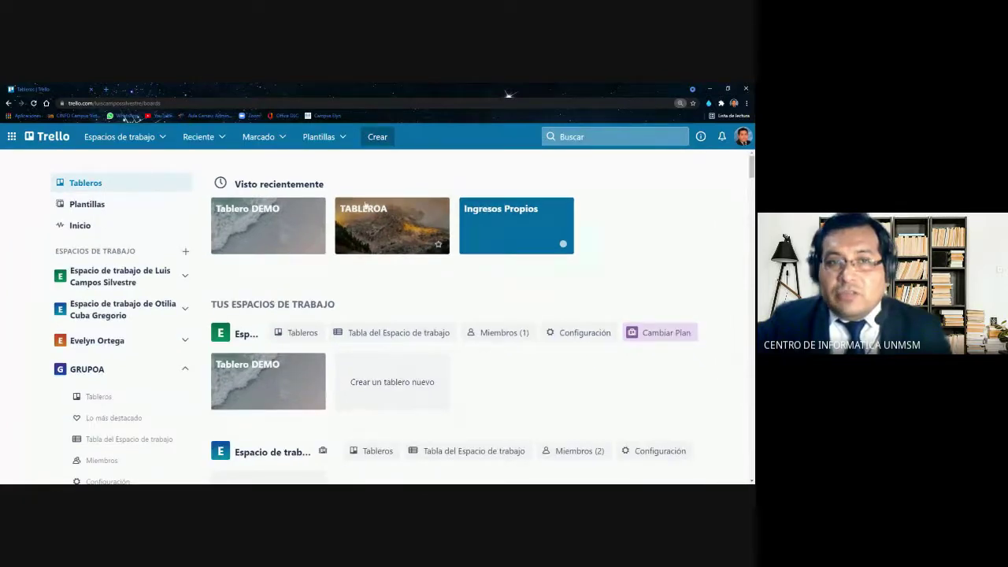
pyautogui.click(383, 137)
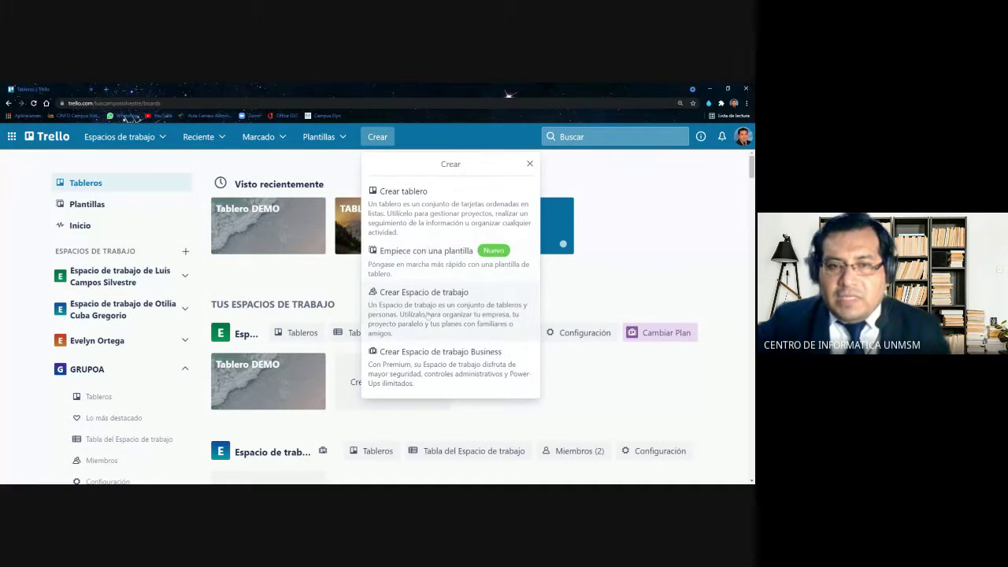
pyautogui.click(431, 307)
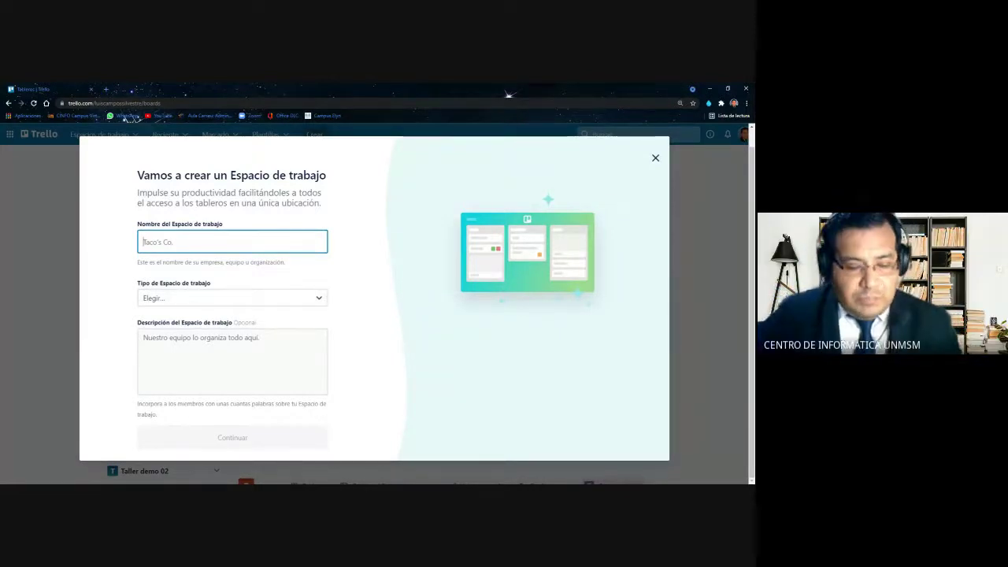
# Enter GRUPOX as the workspace name and pick Otro as the workspace type
pyautogui.write('gt')
pyautogui.press('BackSpace')
pyautogui.press('BackSpace')
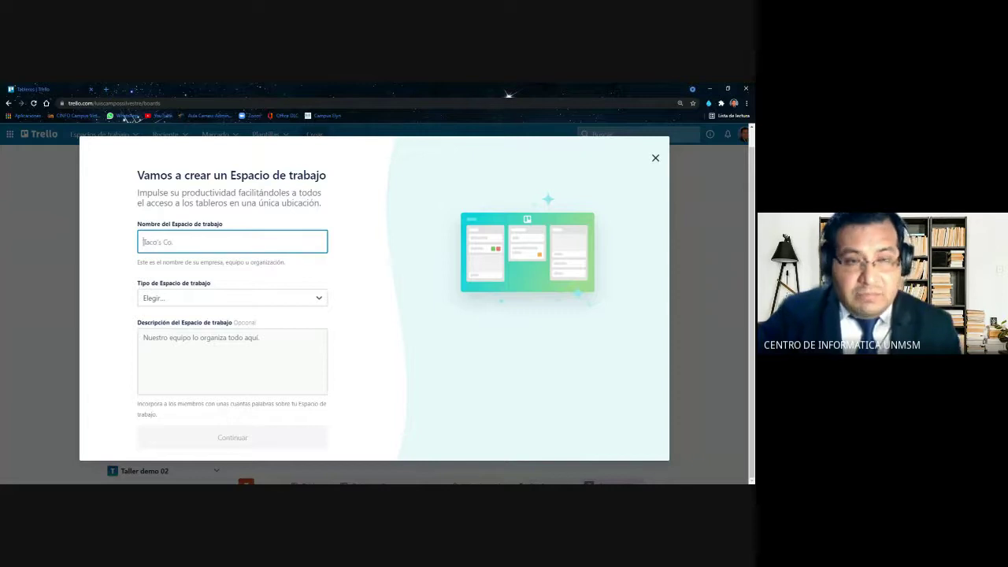
pyautogui.write('GRUPO')
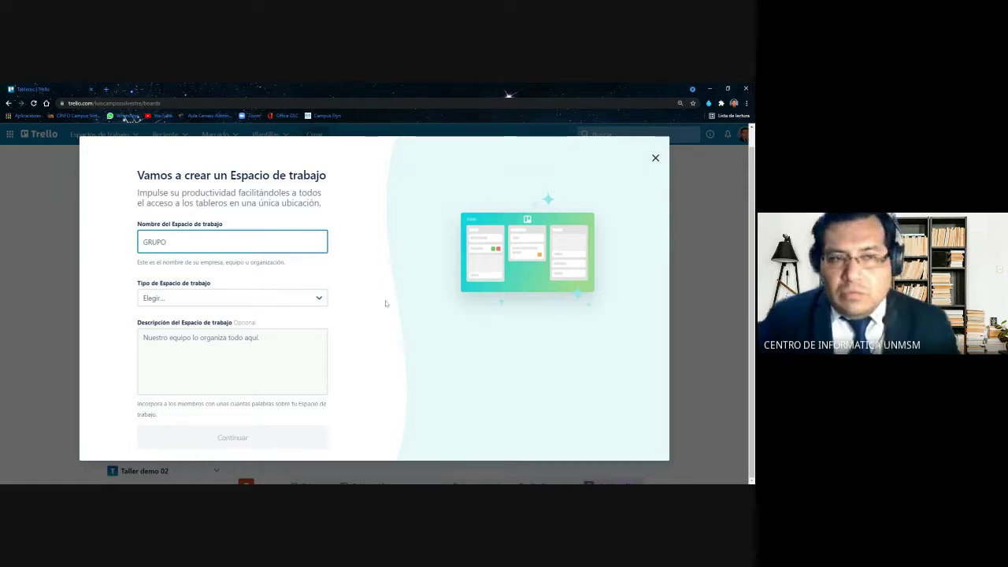
pyautogui.hotkey('alt', 'Tab')
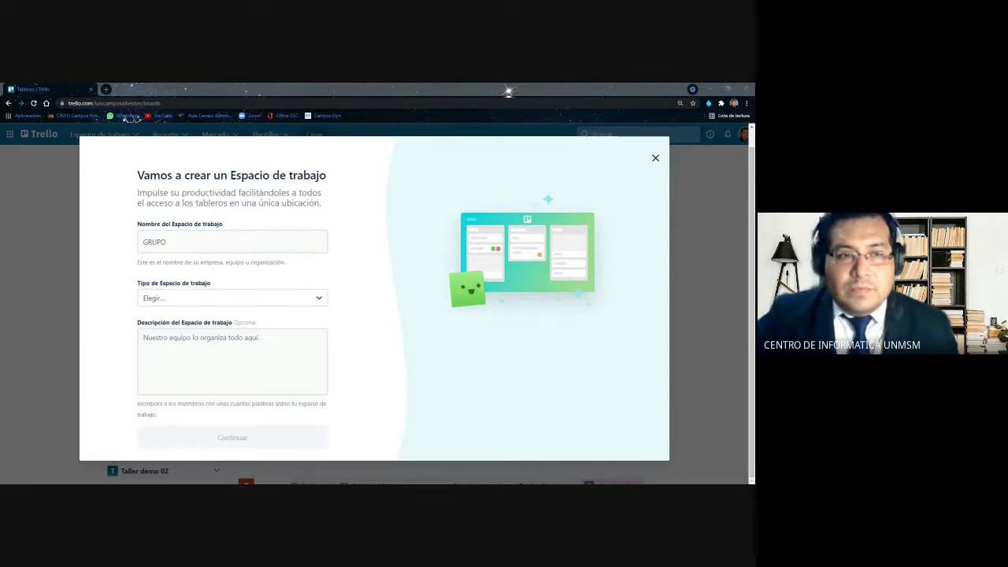
pyautogui.click(245, 283)
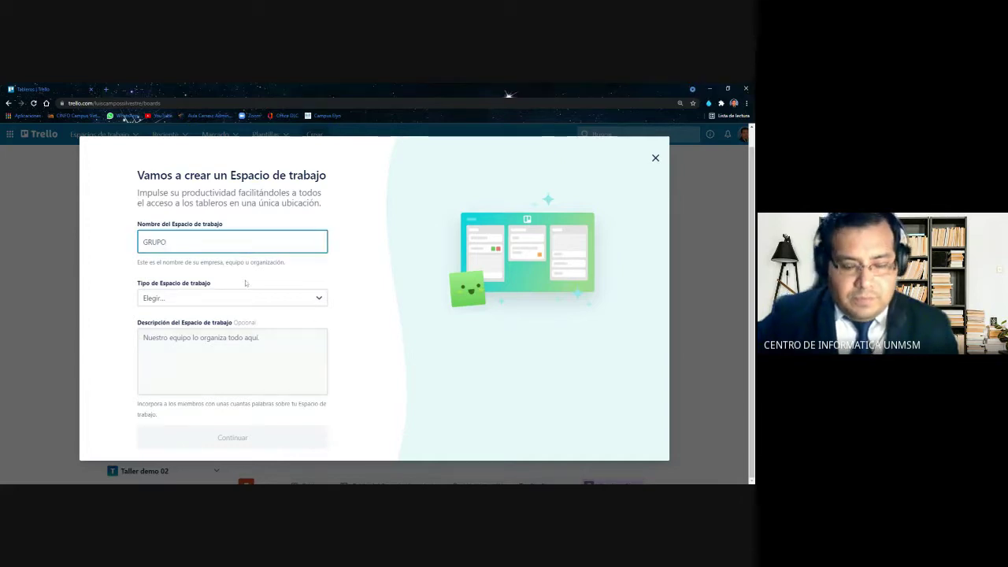
pyautogui.write('N')
pyautogui.press('BackSpace')
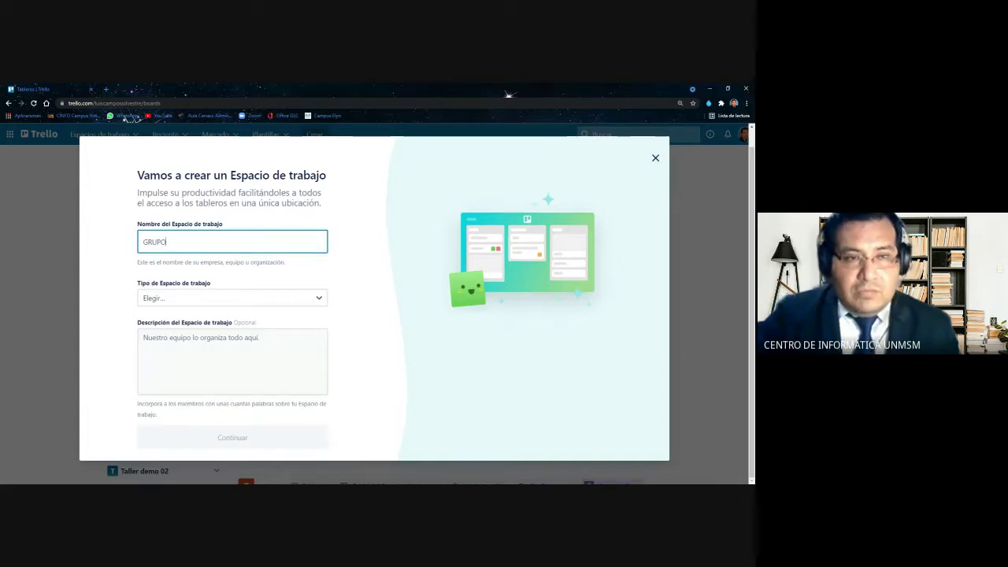
pyautogui.write('X')
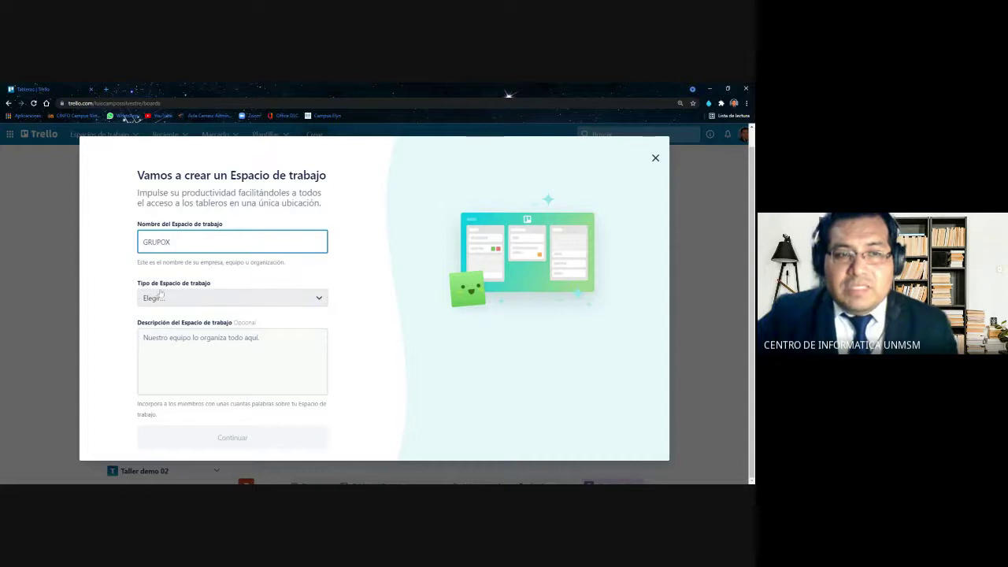
pyautogui.click(319, 300)
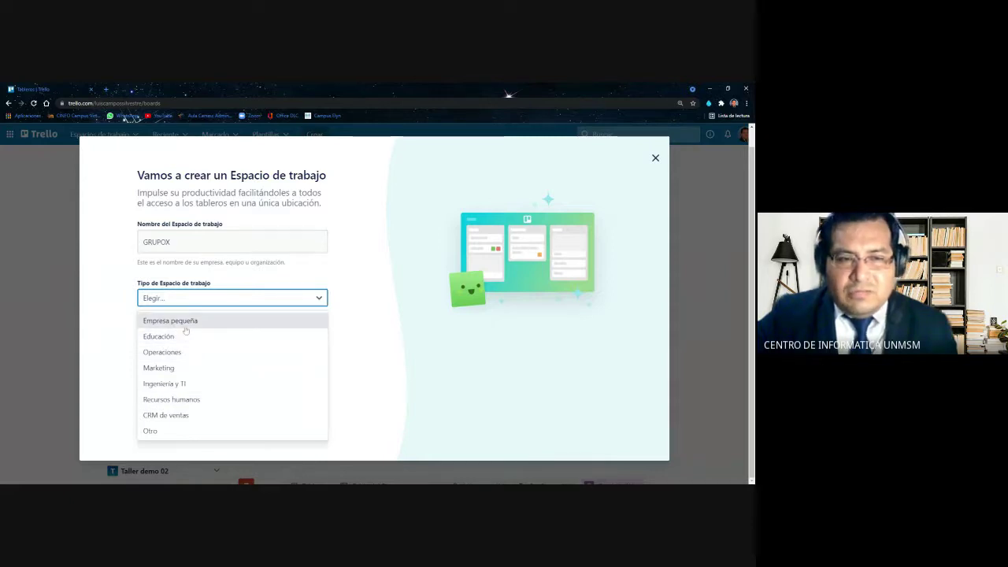
pyautogui.click(180, 429)
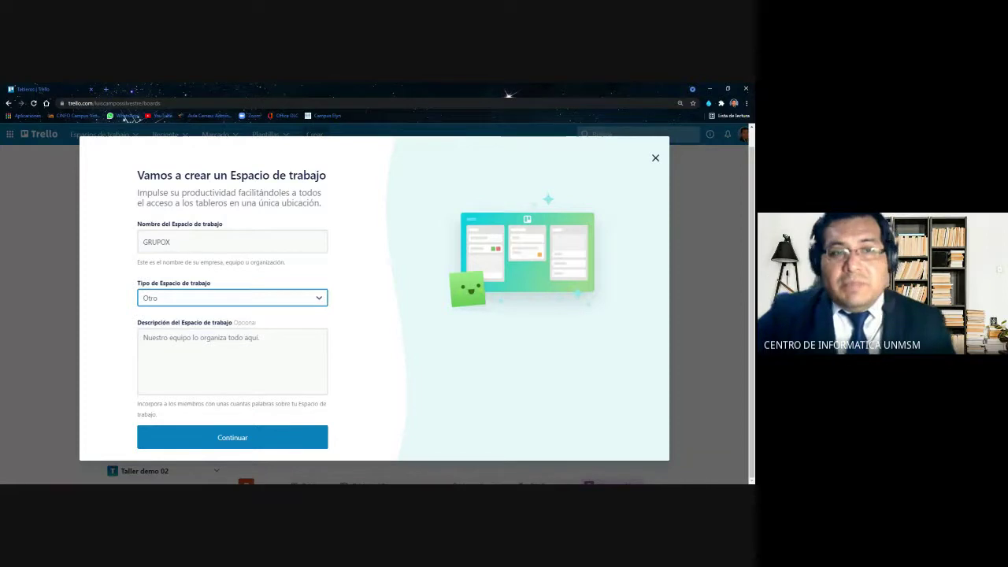
pyautogui.click(189, 242)
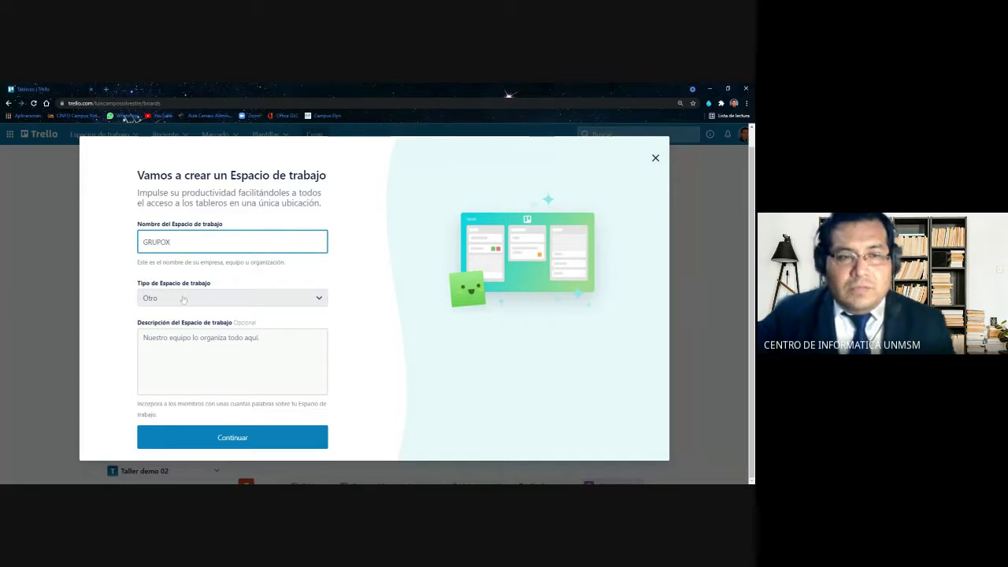
# Continue past the workspace form and skip team invitations with Más tarde
pyautogui.click(250, 439)
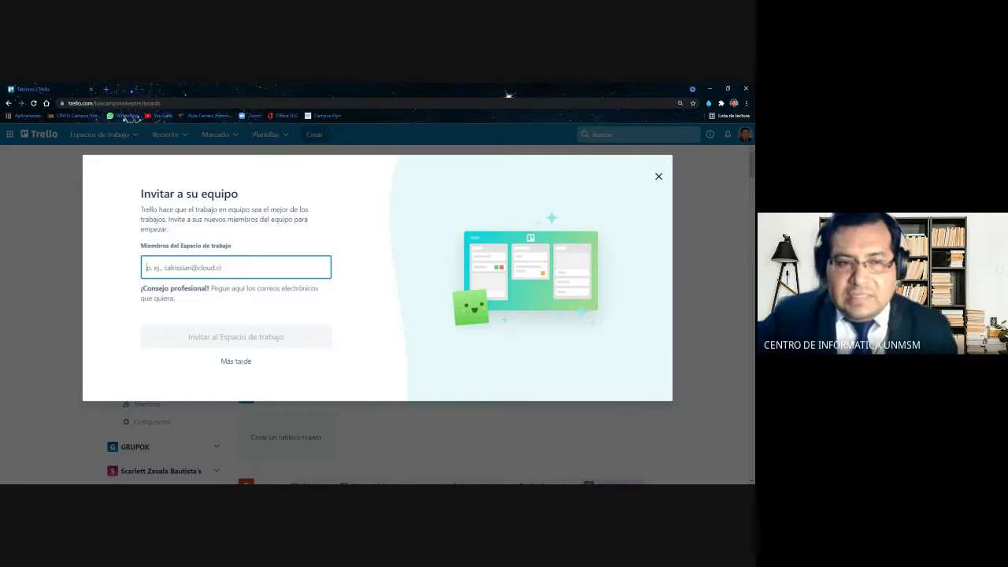
pyautogui.click(235, 360)
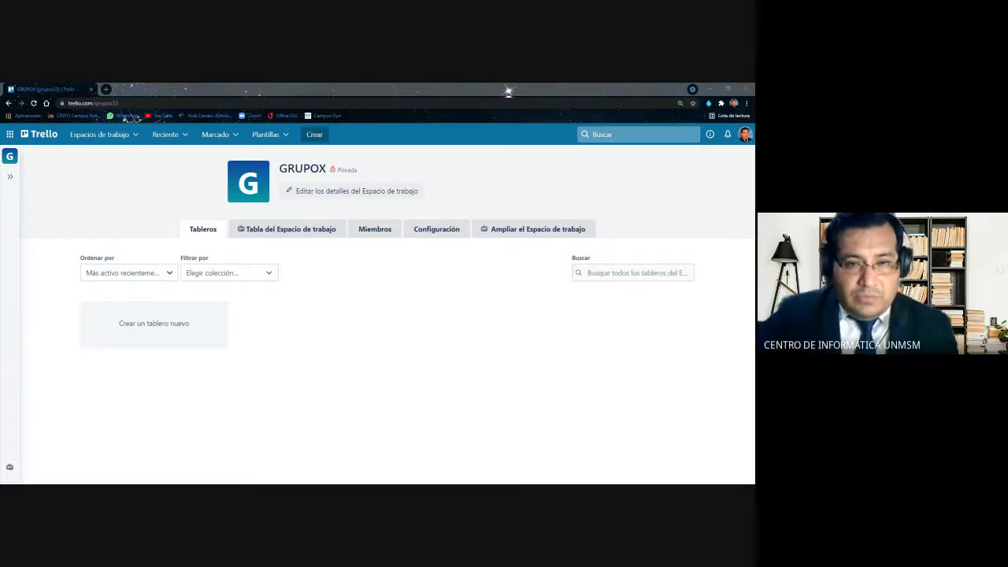
# Bring the browser forward and switch to the GRUPOX workspace's Miembros tab
pyautogui.click(507, 92)
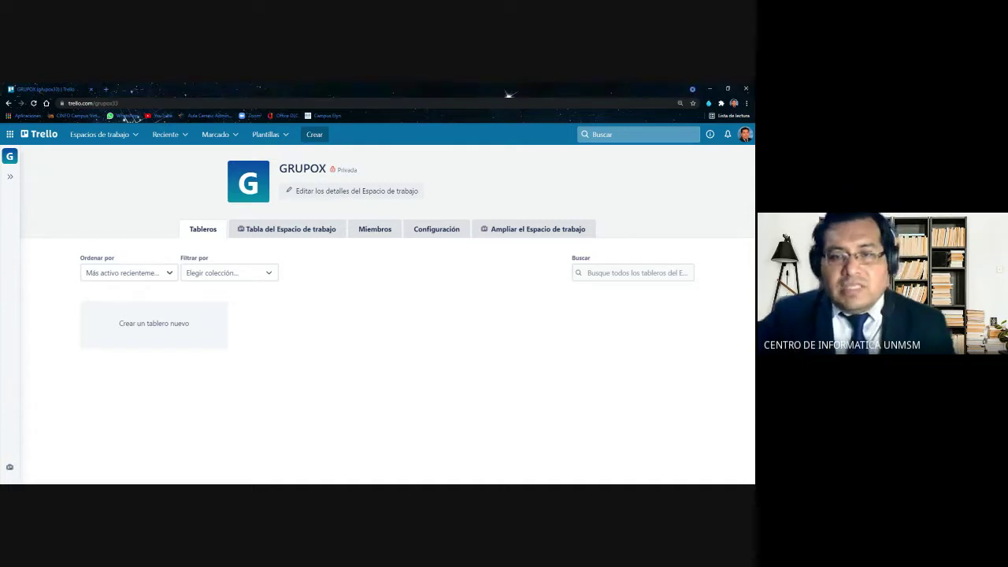
pyautogui.click(384, 229)
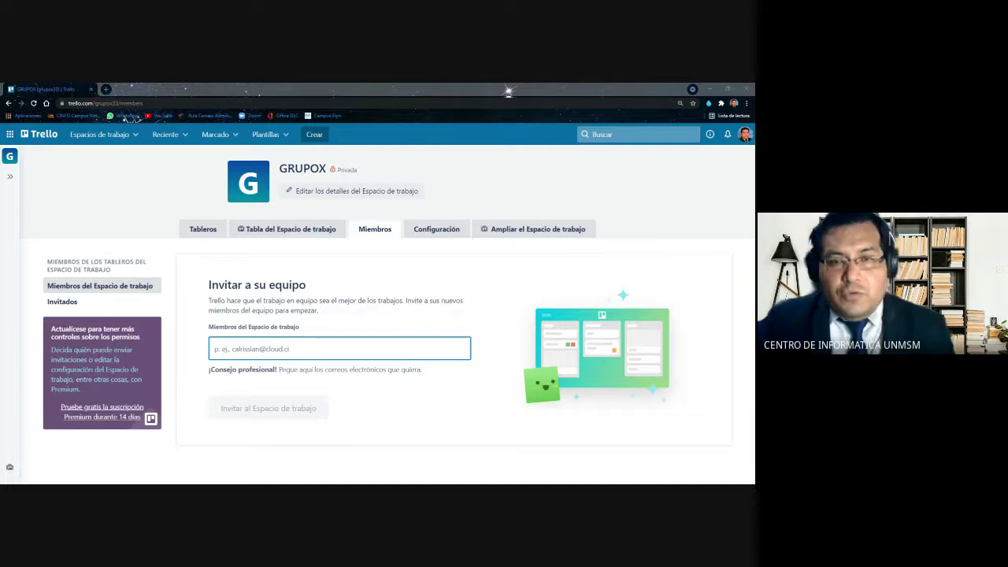
# Switch from the Miembros page back to the GRUPOX Tableros tab
pyautogui.click(508, 92)
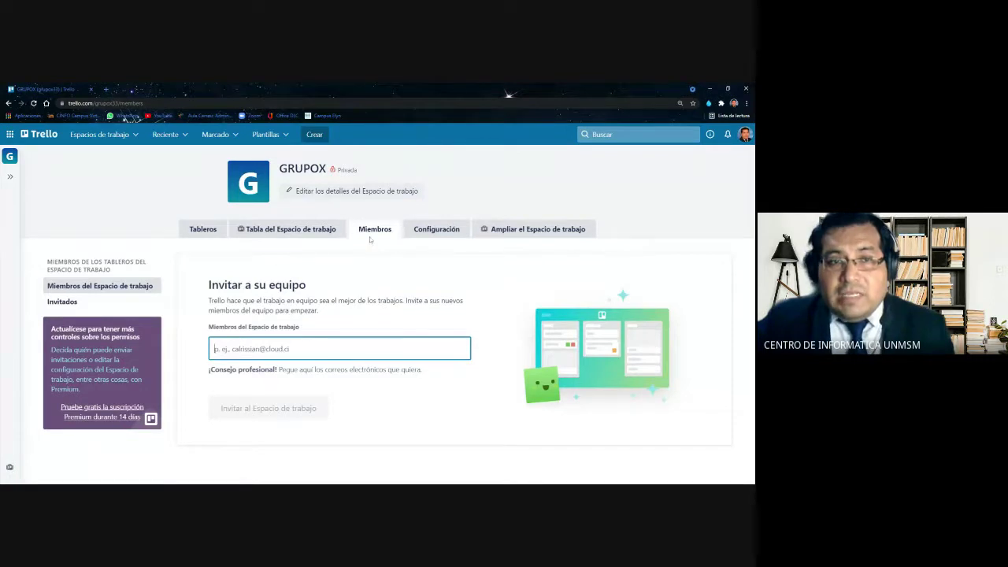
pyautogui.click(211, 233)
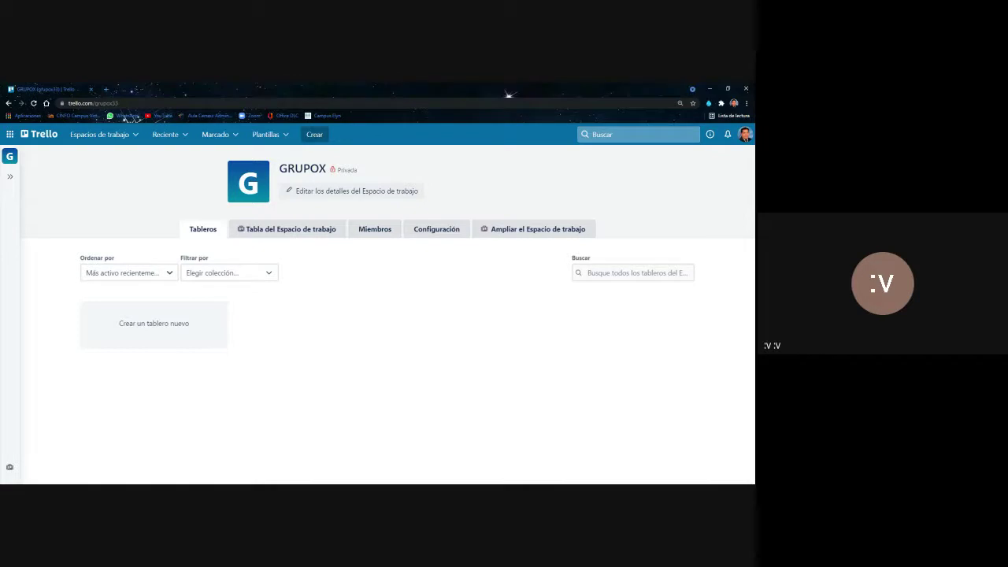
# View the GRUPOX Miembros tab again, then return to Tableros
pyautogui.click(377, 236)
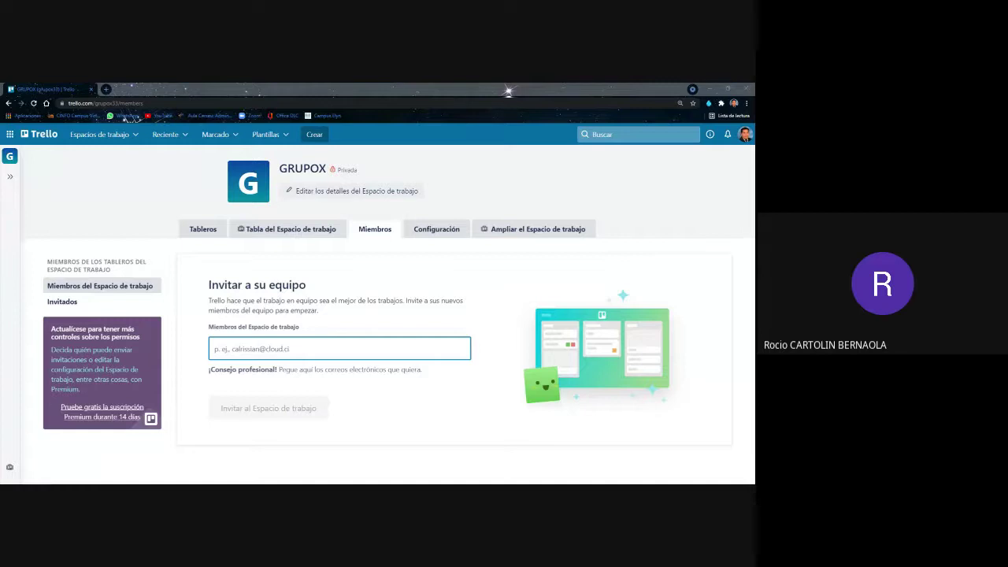
pyautogui.click(212, 235)
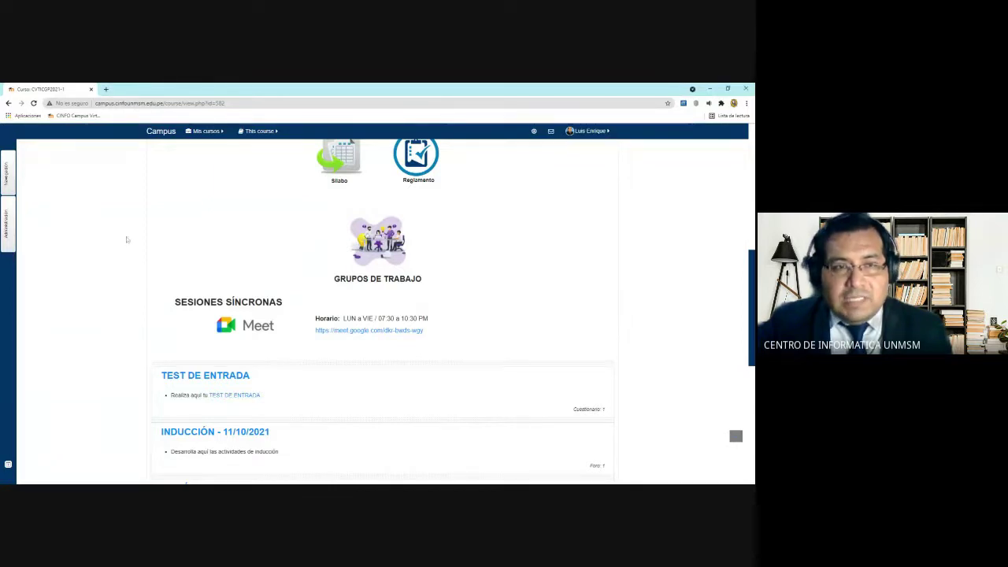
# Scroll the CVTICGP2021-1 course page down to PRÁCTICA CALIFICADA 2 - Jueves 14/10/2021
pyautogui.scroll(-2, 137, 228)
pyautogui.scroll(-2, 136, 227)
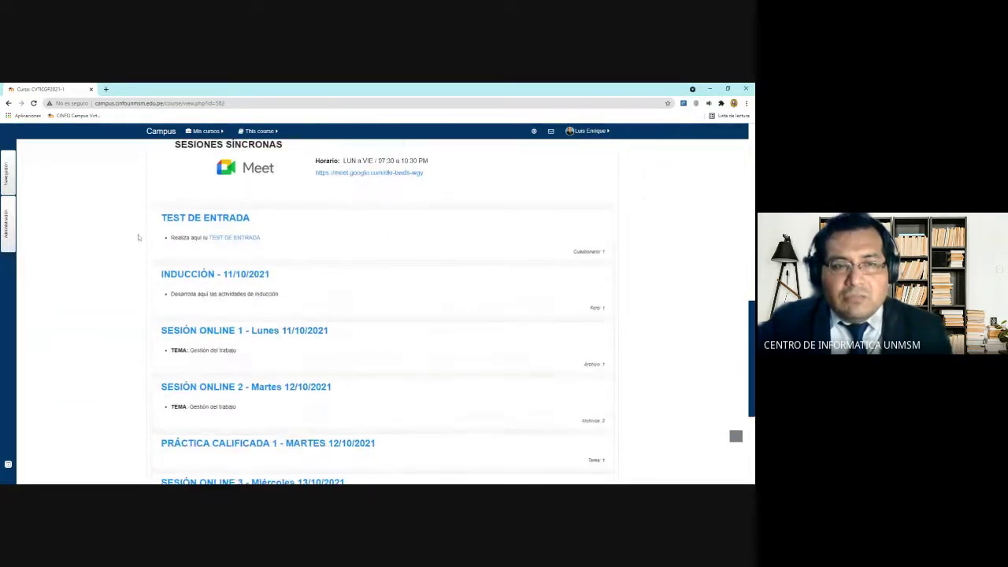
pyautogui.scroll(10, 137, 233)
pyautogui.scroll(4, 138, 233)
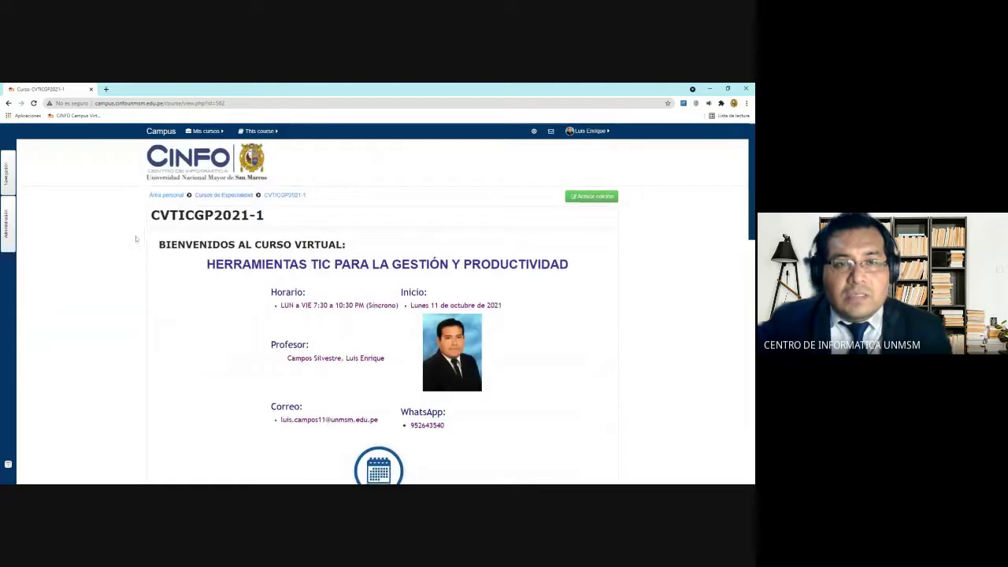
pyautogui.scroll(-11, 137, 236)
pyautogui.scroll(-9, 136, 238)
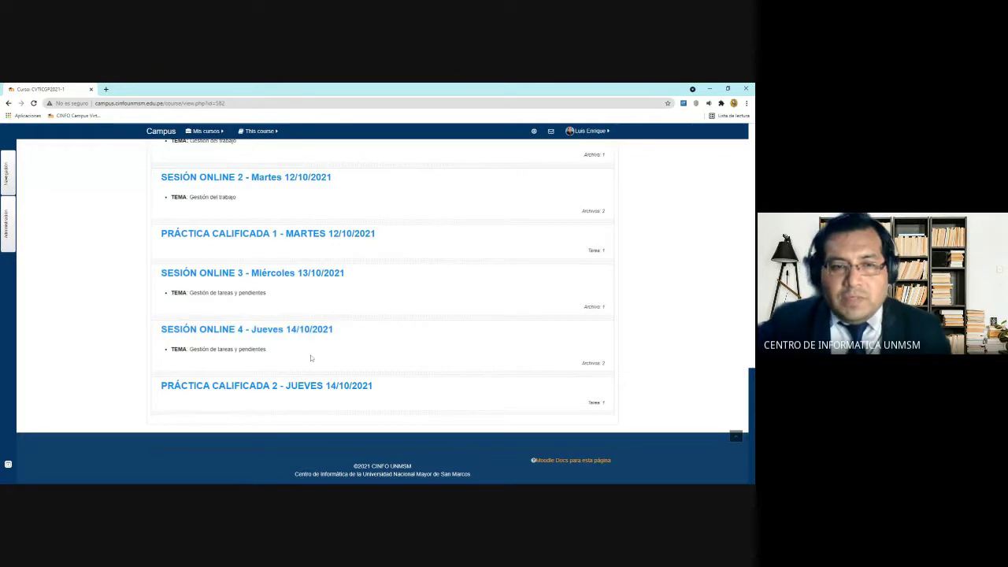
# Open SESIÓN ONLINE 4 and log back in by entering the account password
pyautogui.click(317, 335)
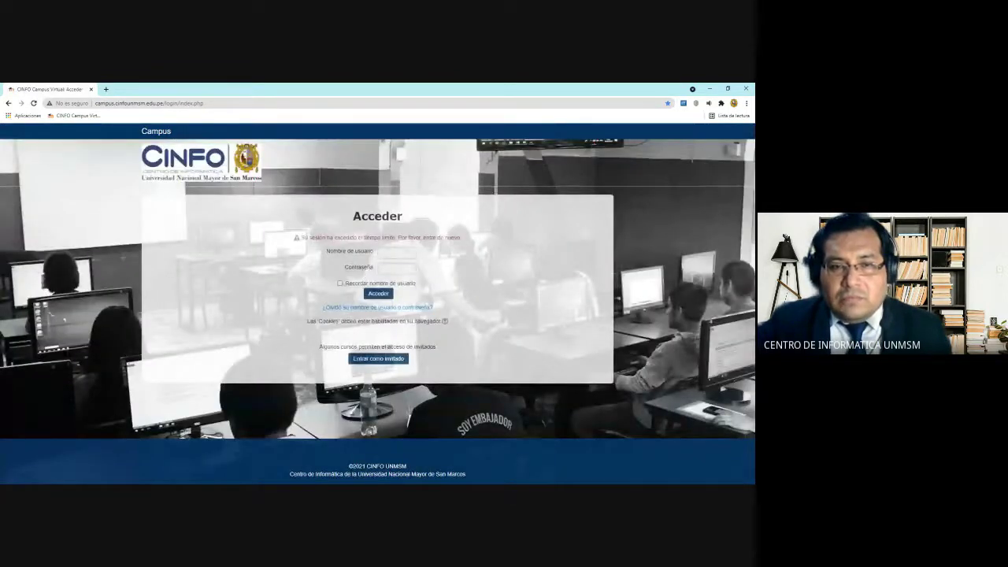
pyautogui.press('Tab')
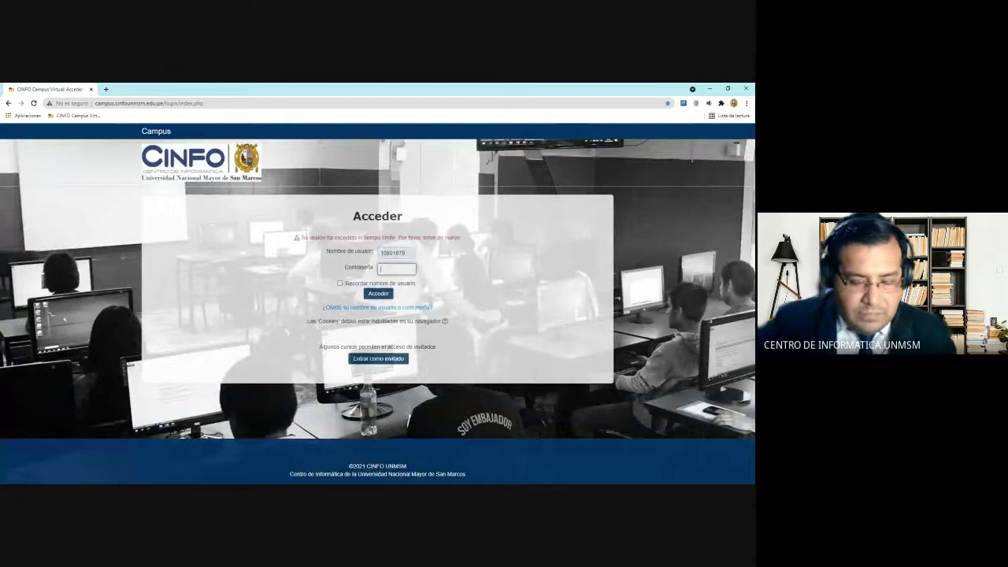
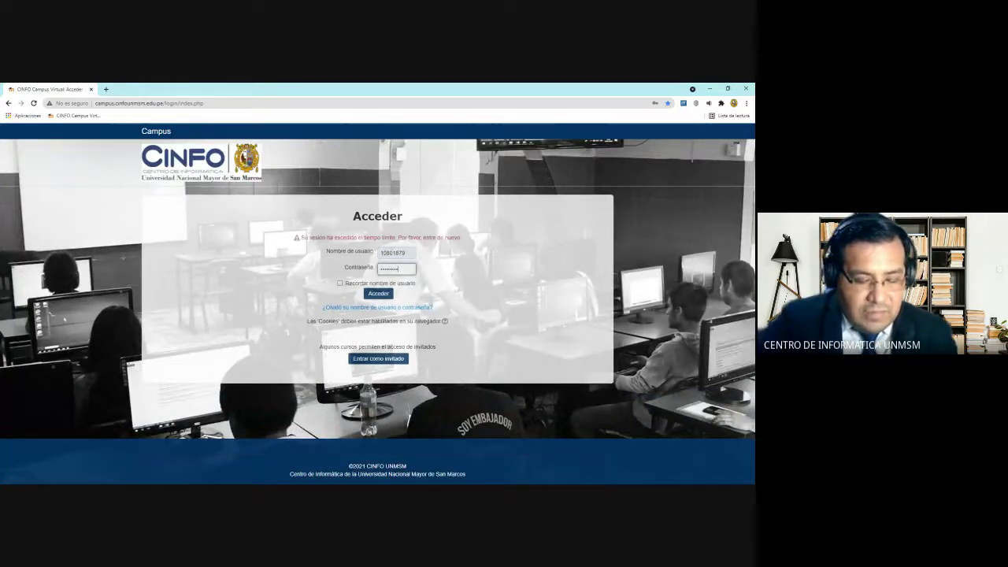
pyautogui.press('Return')
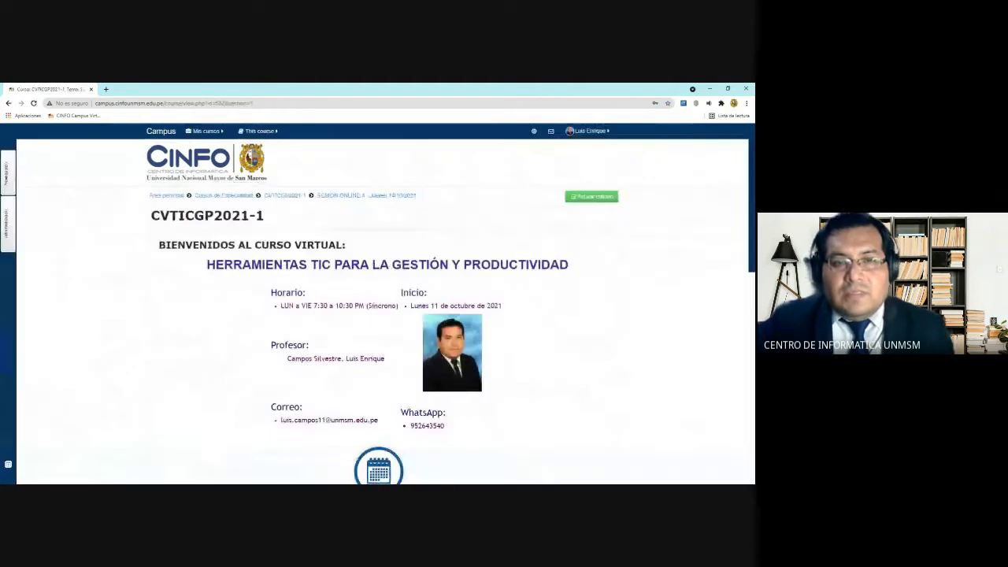
# Scroll down the SESIÓN ONLINE 4 page toward the Práctica Calificada 2 file
pyautogui.scroll(-3, 264, 255)
pyautogui.scroll(-5, 263, 256)
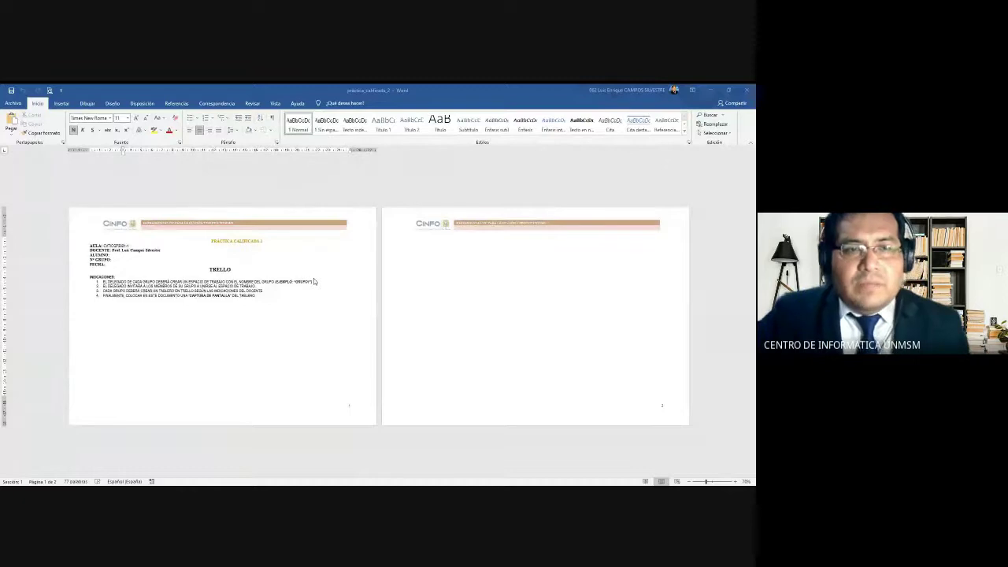
# Bring the Word document forward and zoom it to about 180%
pyautogui.click(319, 309)
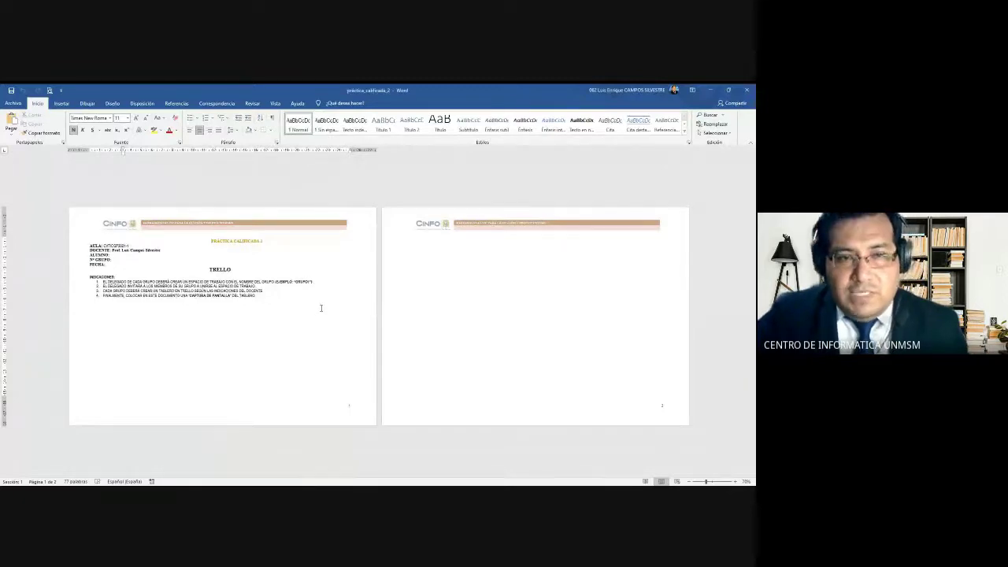
pyautogui.scroll(5, 321, 308)
pyautogui.scroll(3, 321, 307)
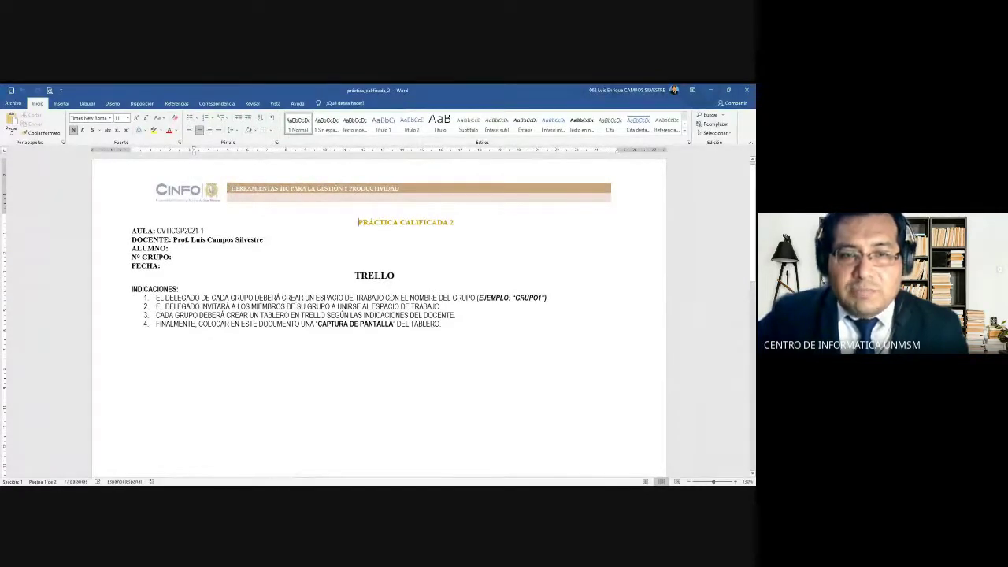
# Highlight key phrases in instructions 1–3, including UNIRSE AL ESPACIO DE TRABAJO
pyautogui.moveTo(319, 297); pyautogui.dragTo(549, 299)
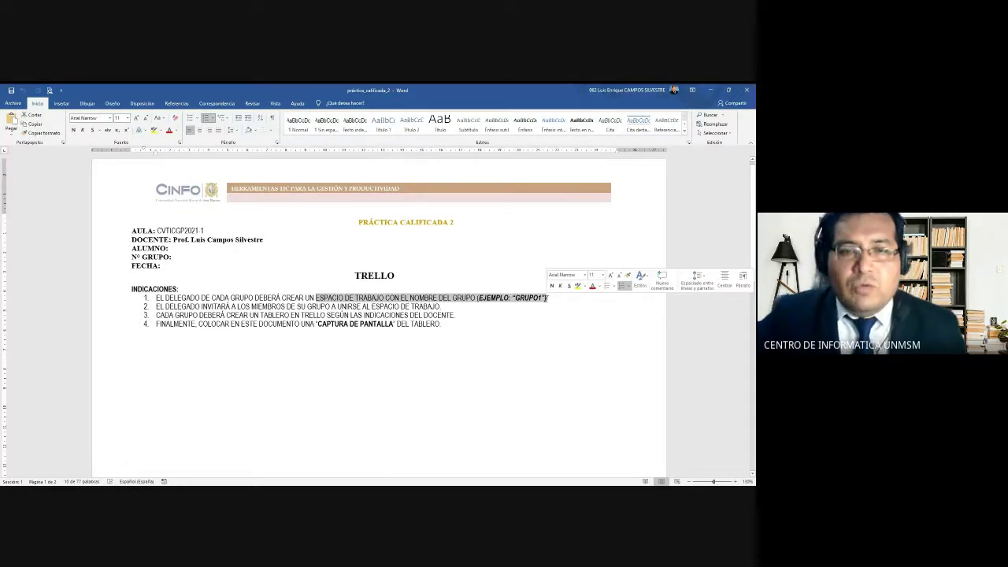
pyautogui.keyDown('ctrl'); pyautogui.scroll(5, 389, 309); pyautogui.keyUp('ctrl')
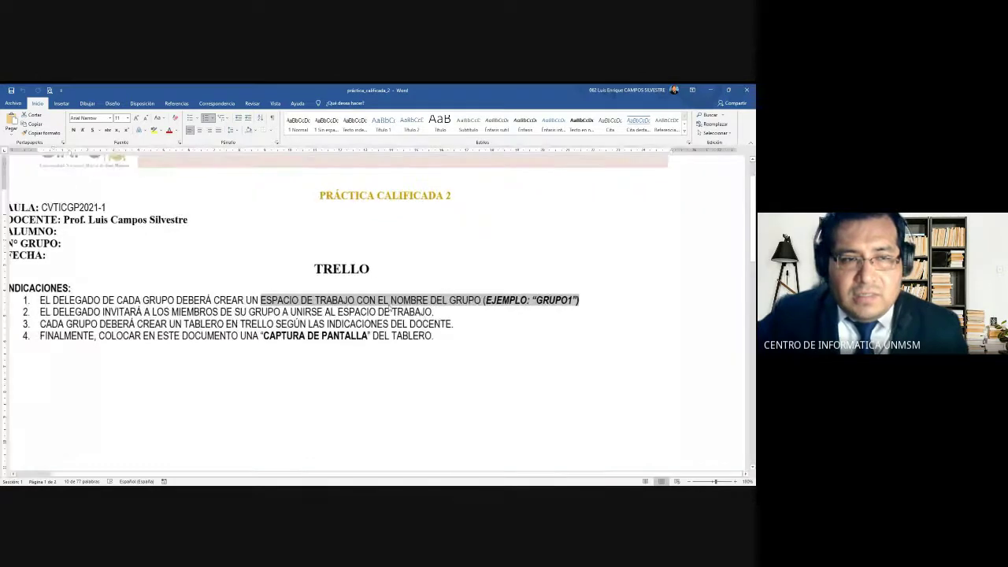
pyautogui.scroll(-1, 388, 309)
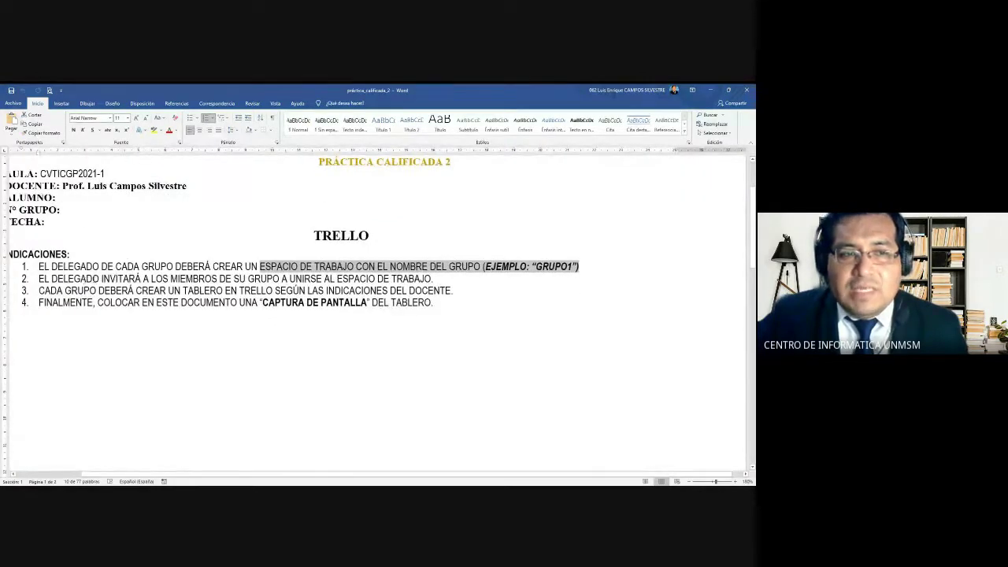
pyautogui.moveTo(38, 267); pyautogui.dragTo(100, 278)
pyautogui.click(108, 279)
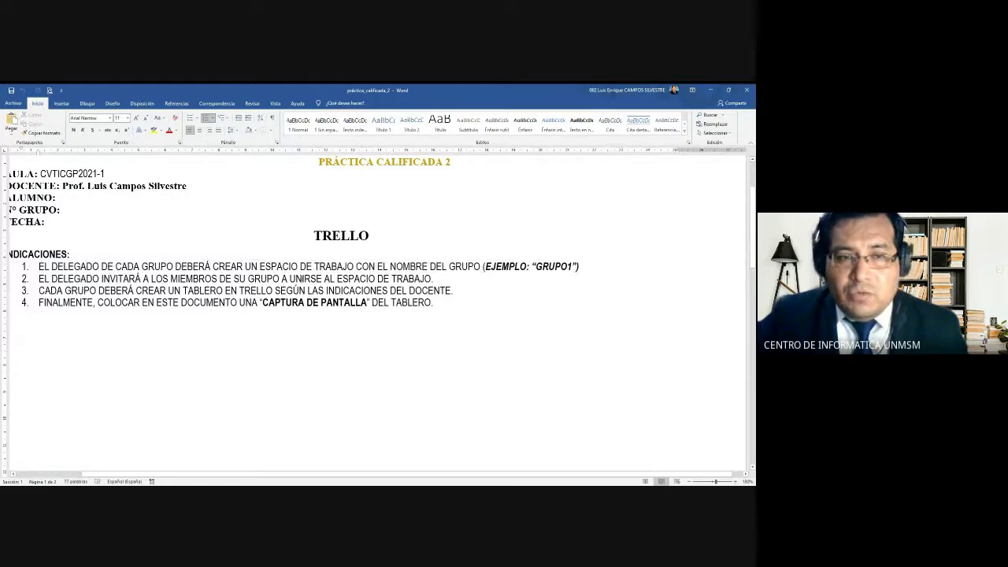
pyautogui.moveTo(427, 279); pyautogui.dragTo(289, 279)
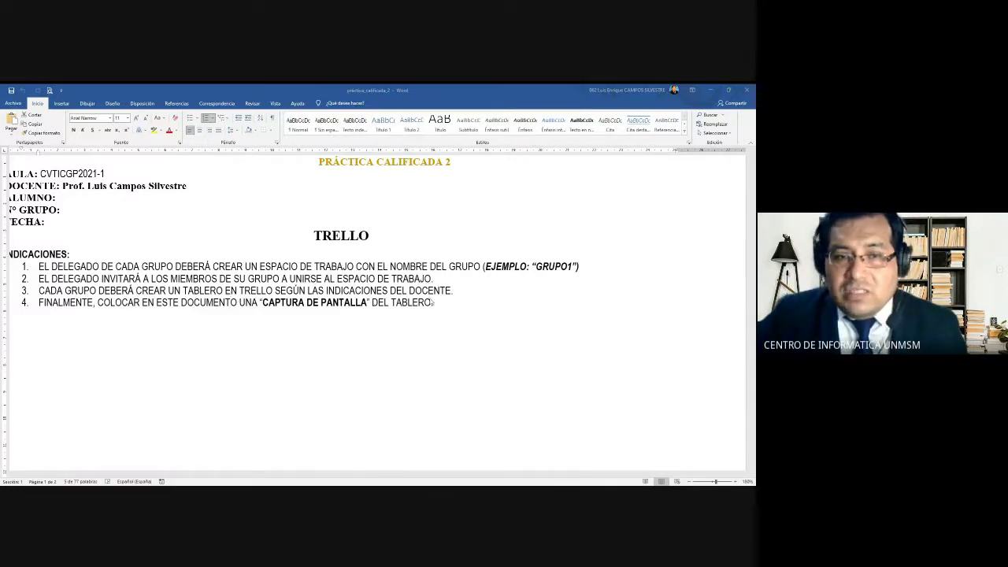
pyautogui.moveTo(455, 291); pyautogui.dragTo(275, 291)
pyautogui.click(285, 292)
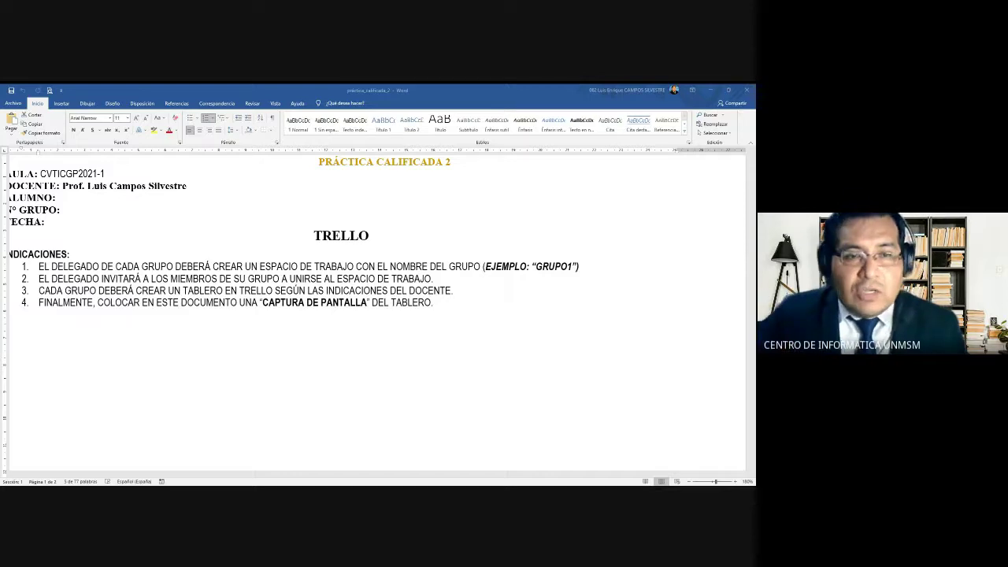
# Centre the blank paragraphs below item 4 of the Word practice sheet's INDICACIONES
pyautogui.moveTo(311, 291); pyautogui.dragTo(453, 291)
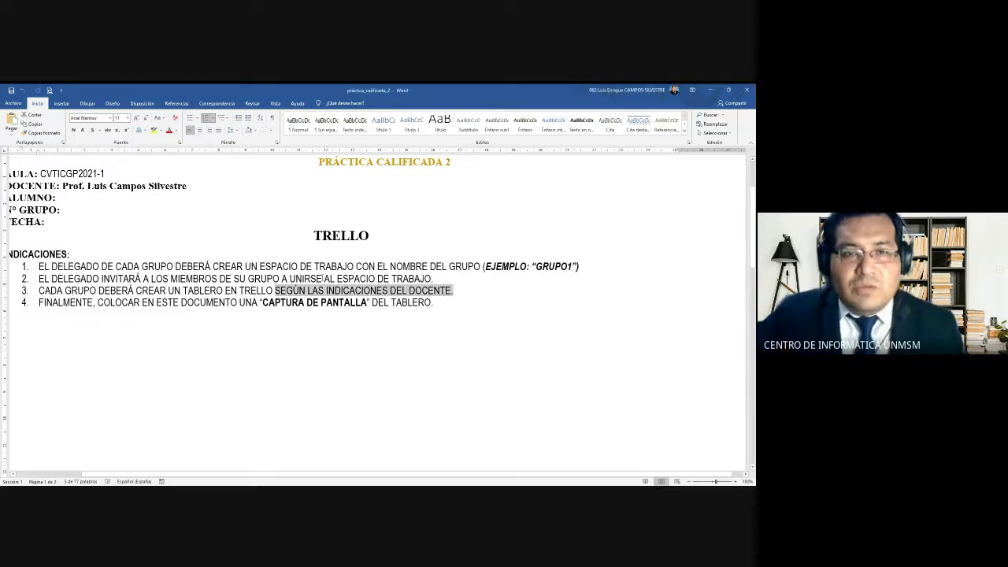
pyautogui.keyDown('ctrl'); pyautogui.scroll(-5, 344, 324); pyautogui.keyUp('ctrl')
pyautogui.scroll(-1, 389, 305)
pyautogui.click(389, 252)
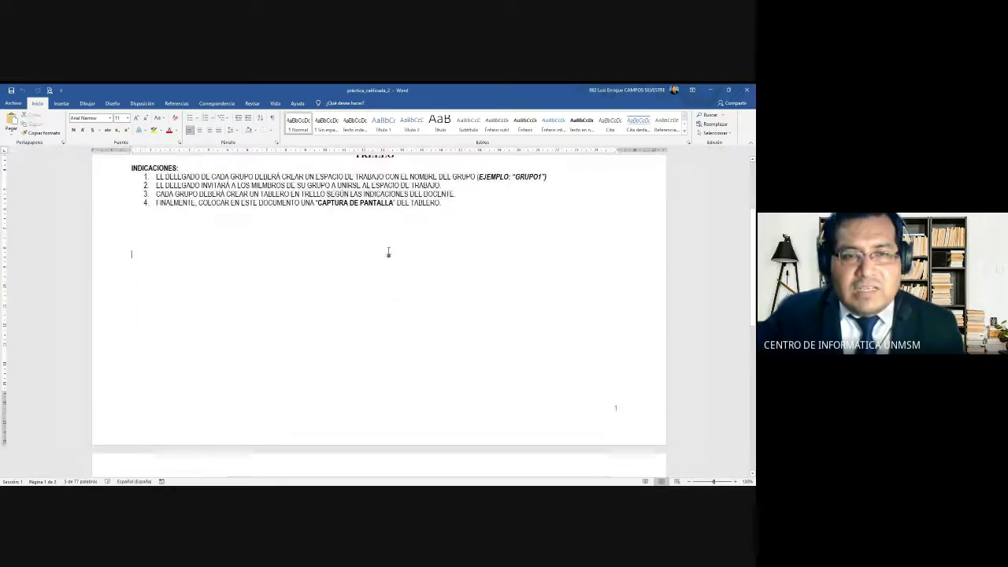
pyautogui.moveTo(335, 225); pyautogui.dragTo(346, 354)
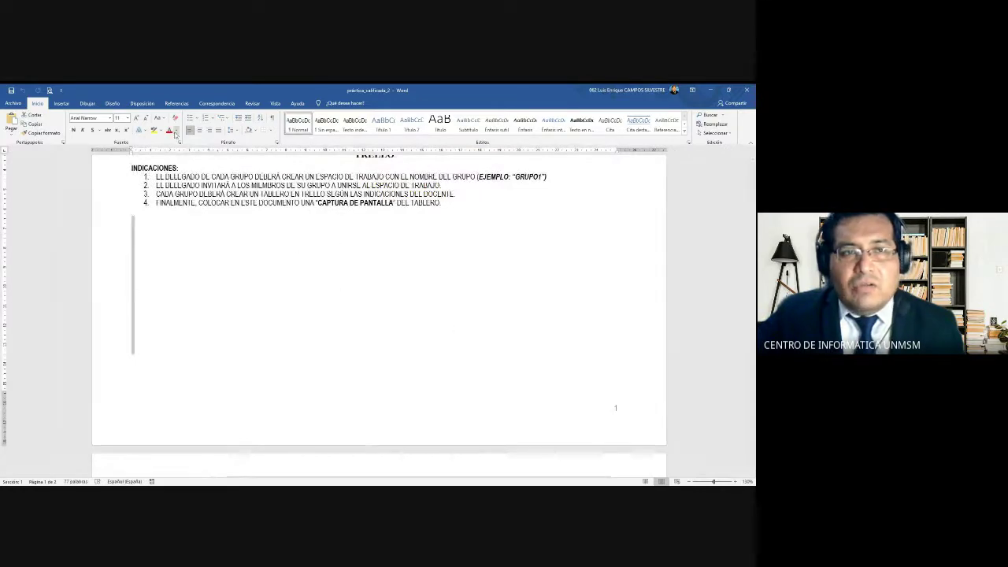
pyautogui.click(200, 130)
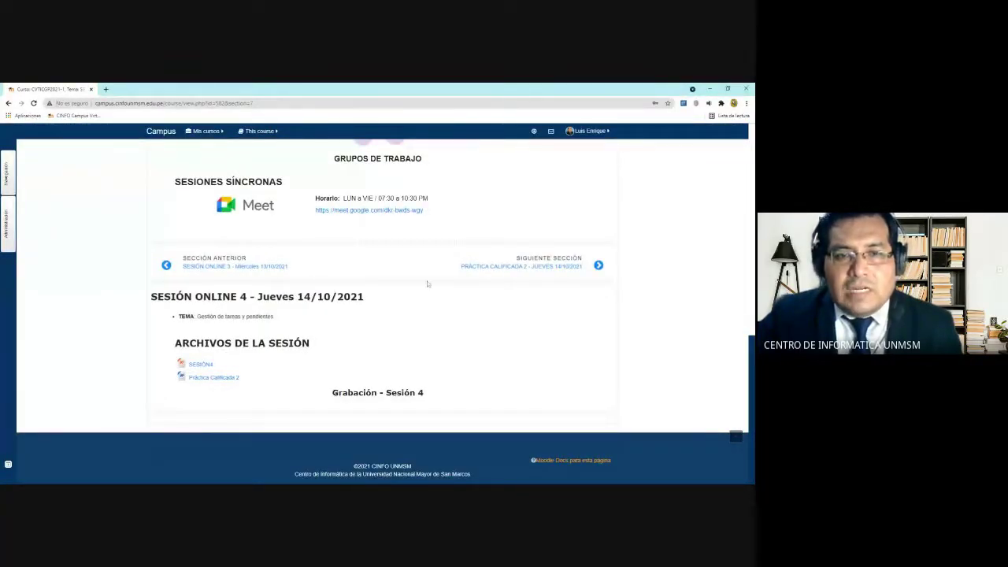
# Go to the Práctica Calificada 2 section, switch role to Estudiante, and open the PRÁCTICA CALIFICADA 2 assignment
pyautogui.click(512, 266)
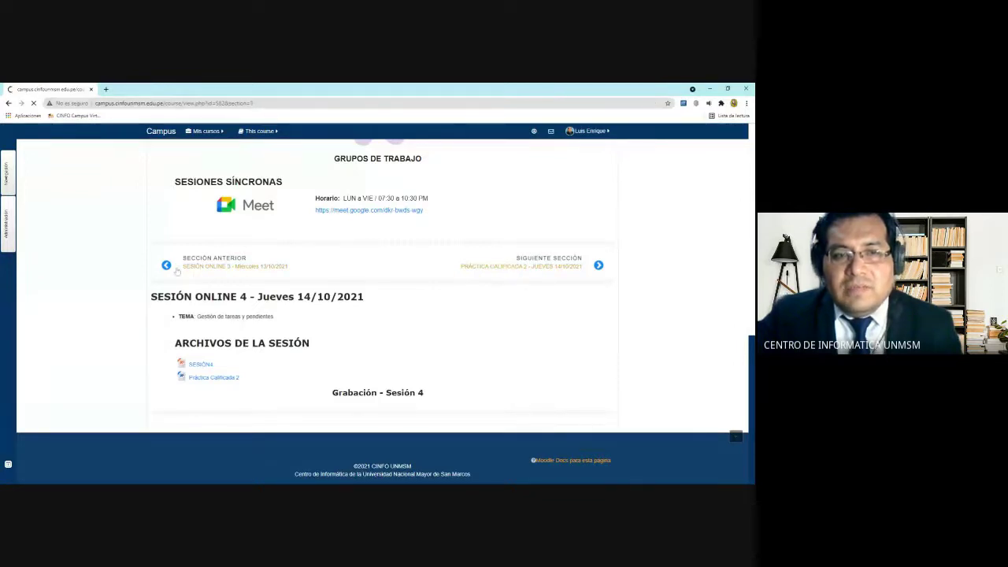
pyautogui.scroll(-5, 173, 265)
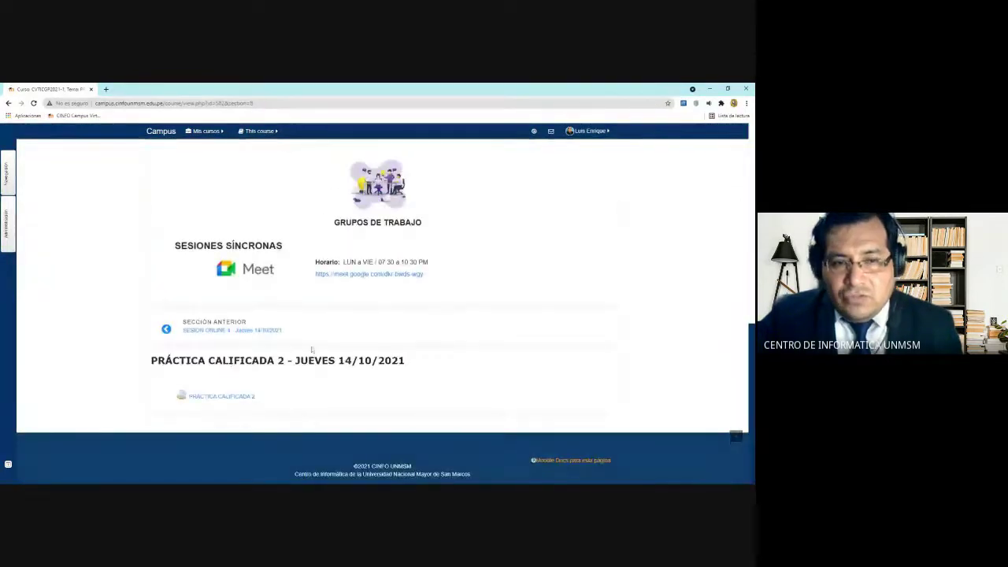
pyautogui.click(7, 237)
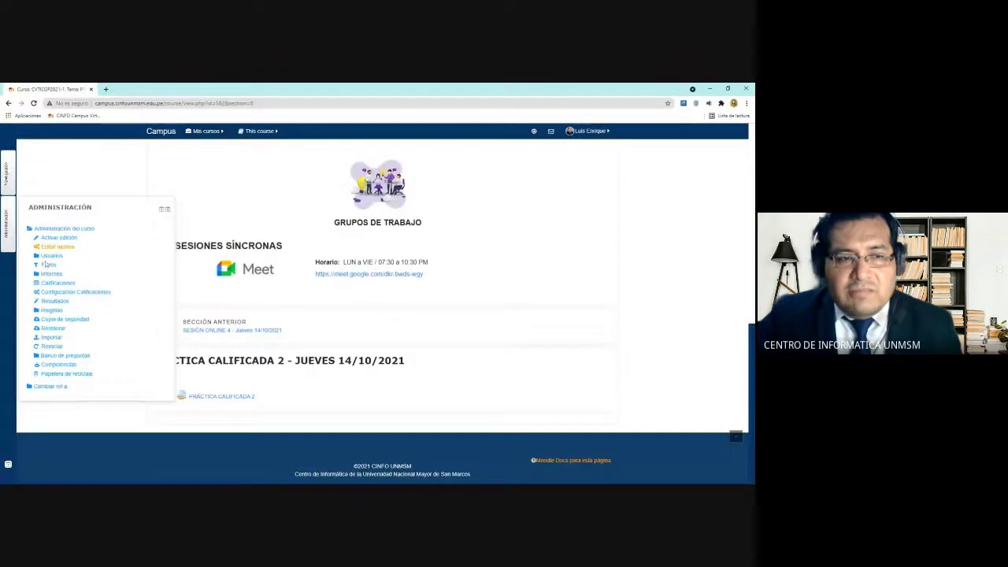
pyautogui.click(67, 387)
pyautogui.click(54, 403)
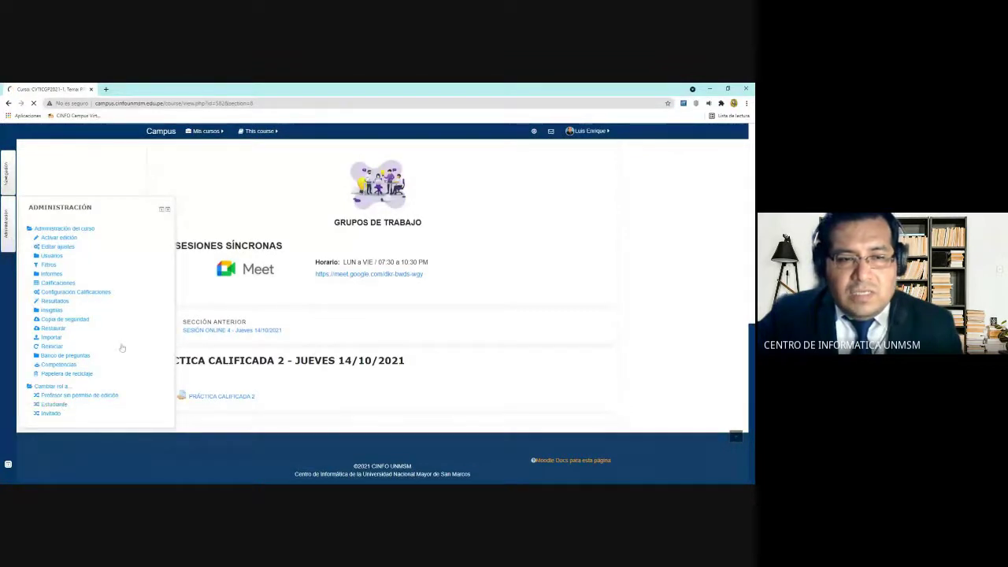
pyautogui.scroll(-5, 157, 303)
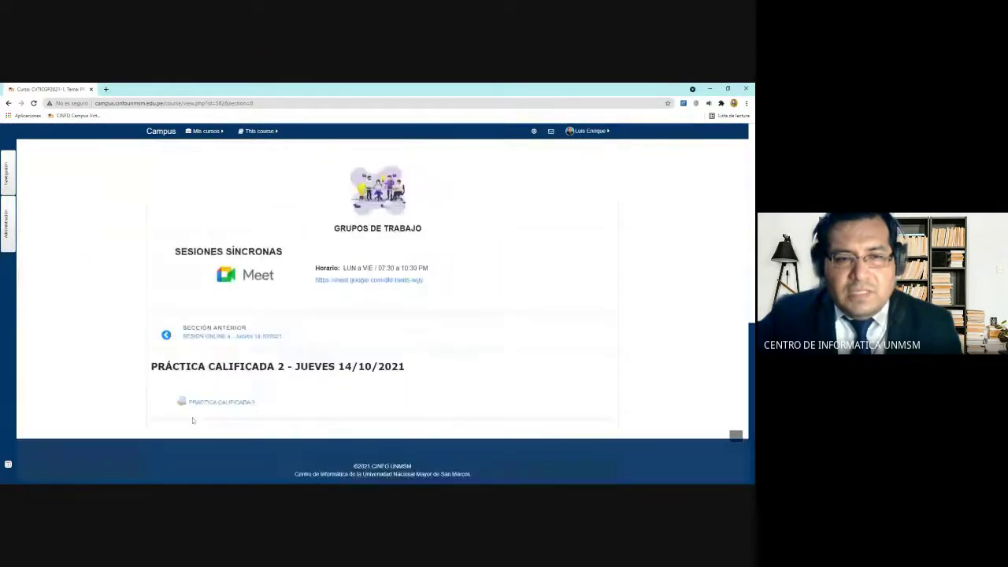
pyautogui.click(236, 402)
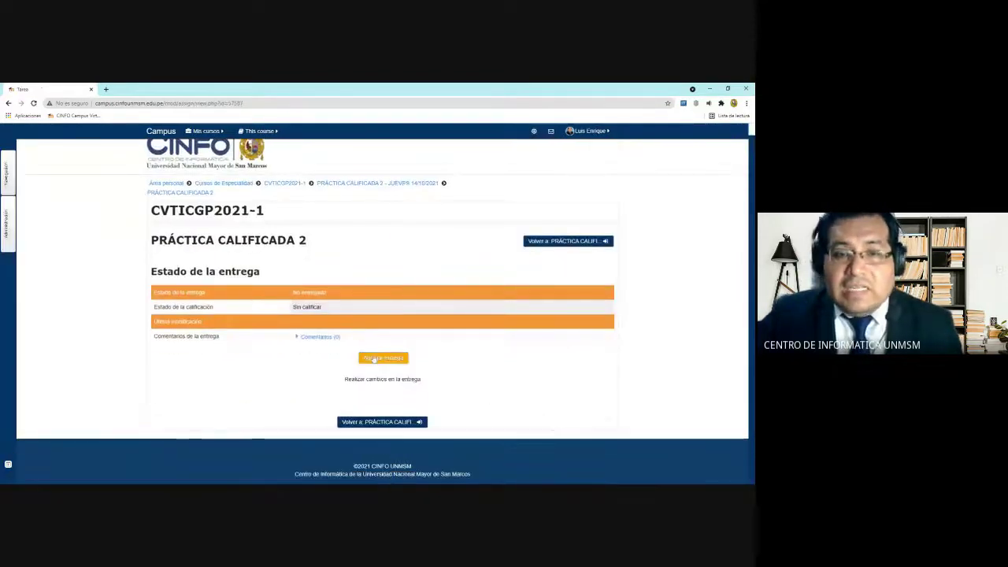